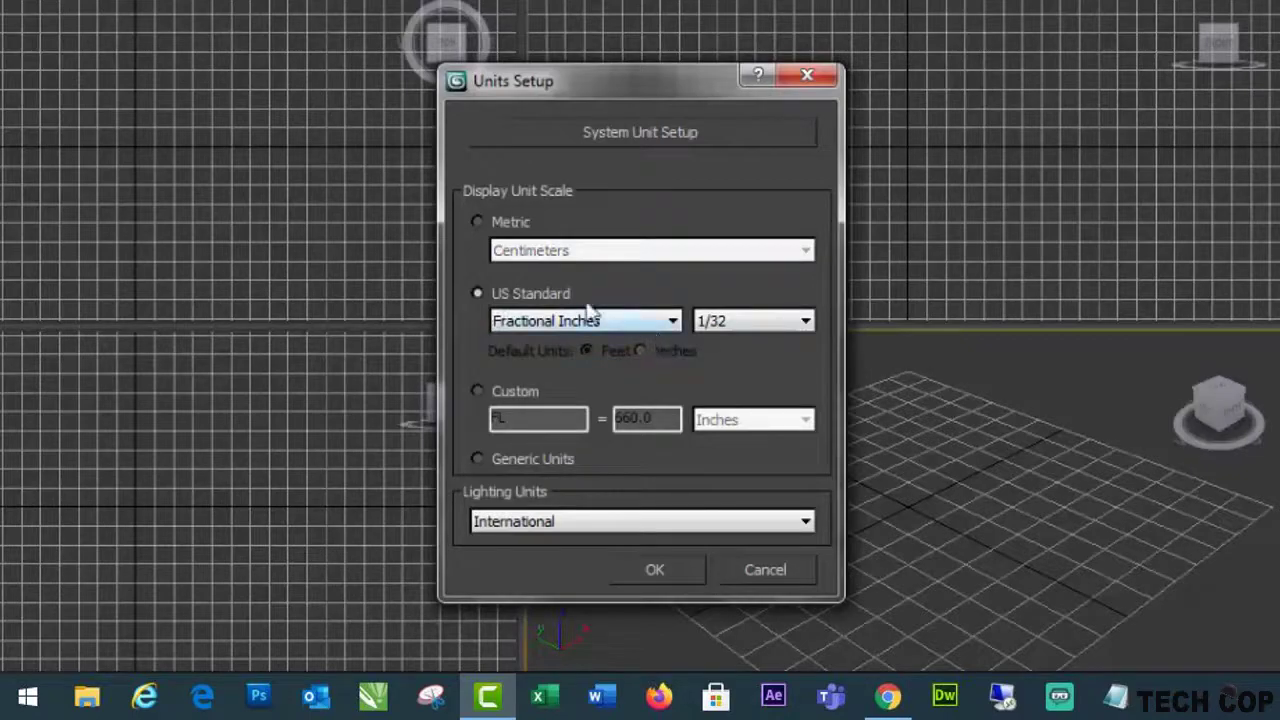
Set the display unit scale to metric centimeters.
click(497, 226)
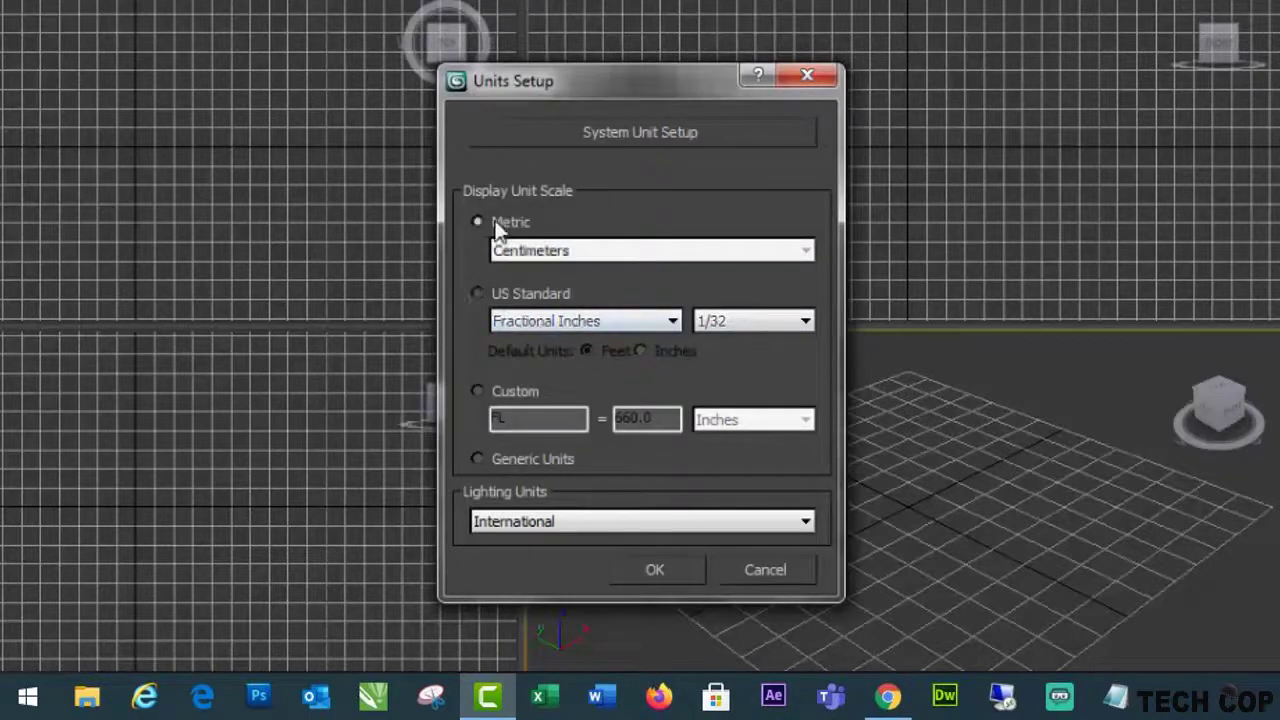
click(662, 570)
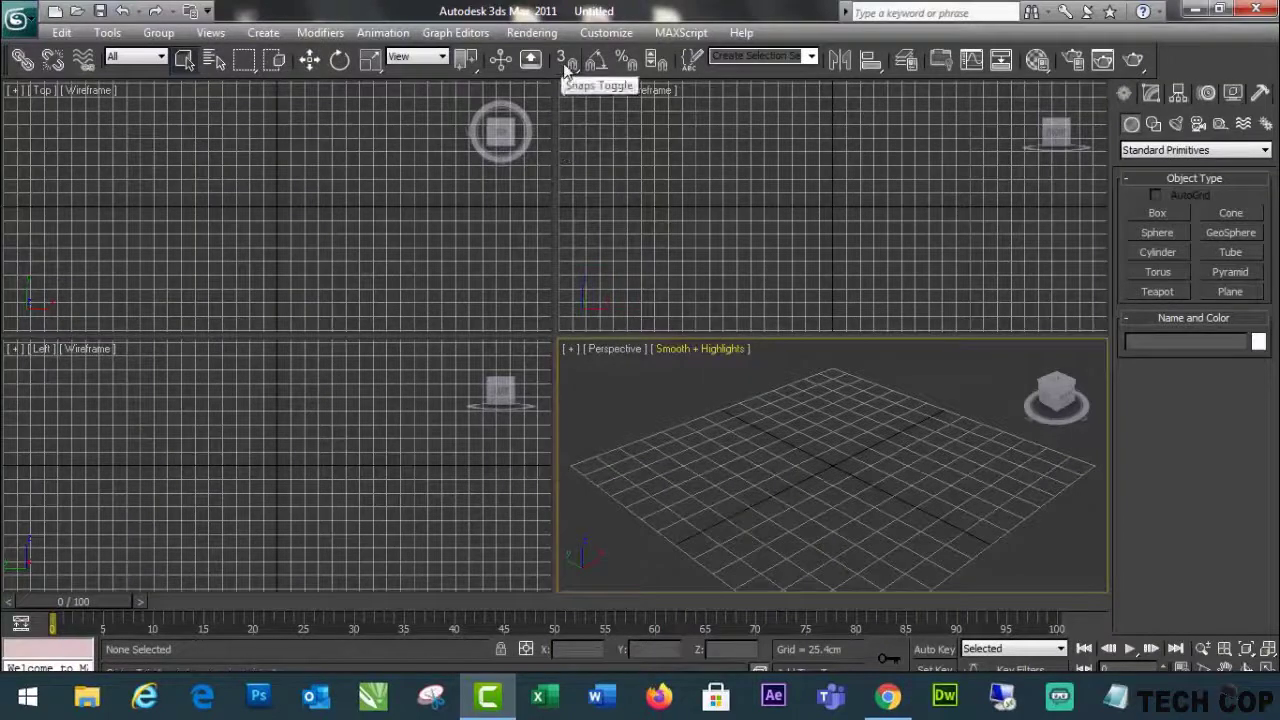
Set the home grid spacing to 25 cm in the grid and snap settings.
right_click(565, 63)
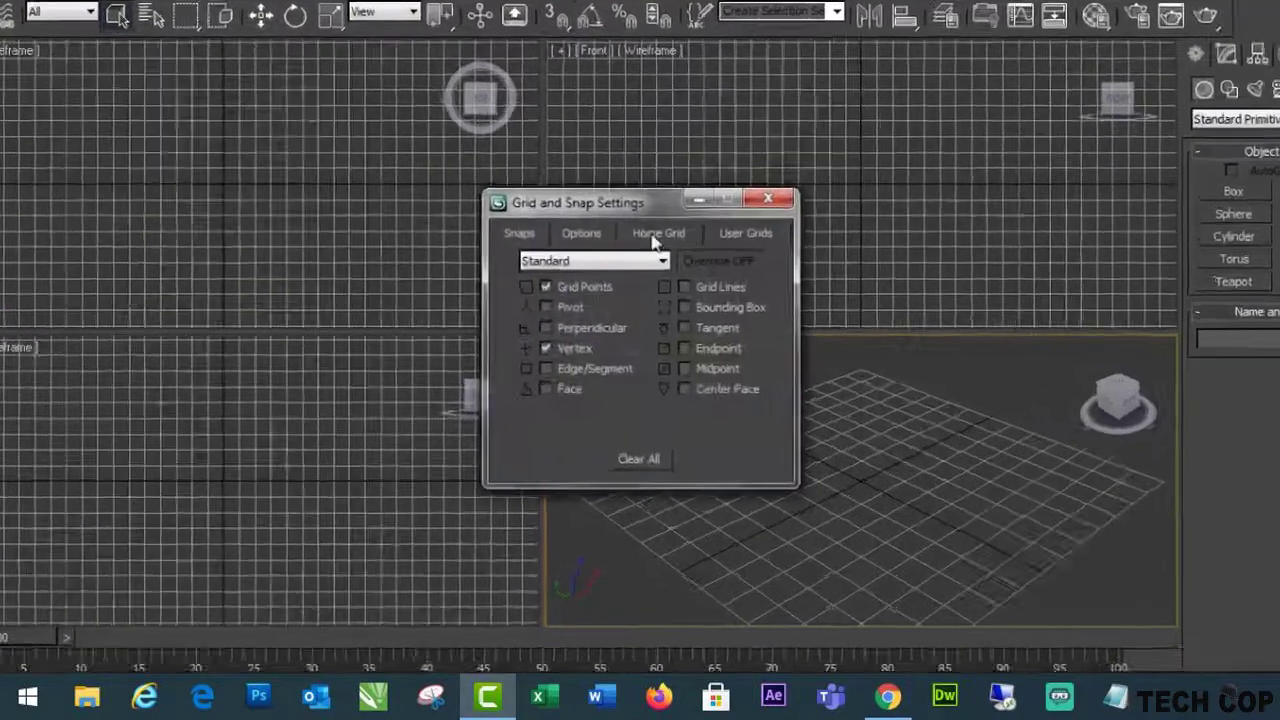
click(652, 250)
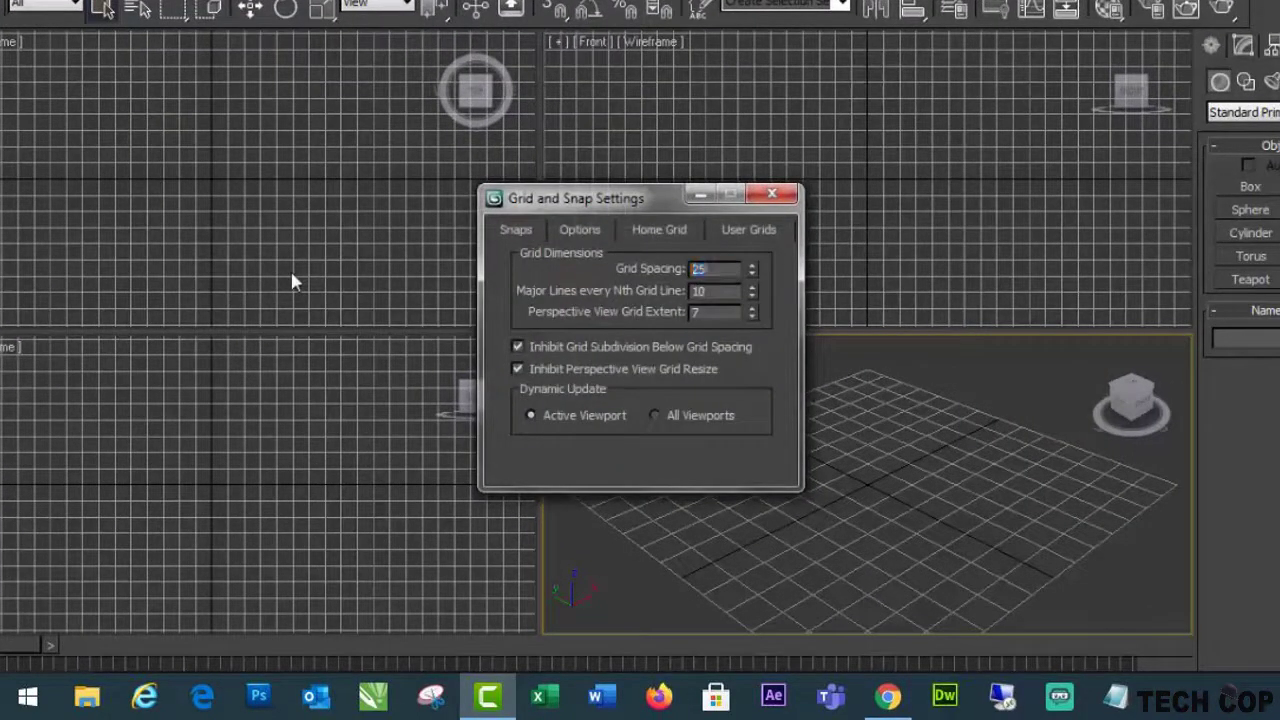
text(25)
key(Return)
click(512, 233)
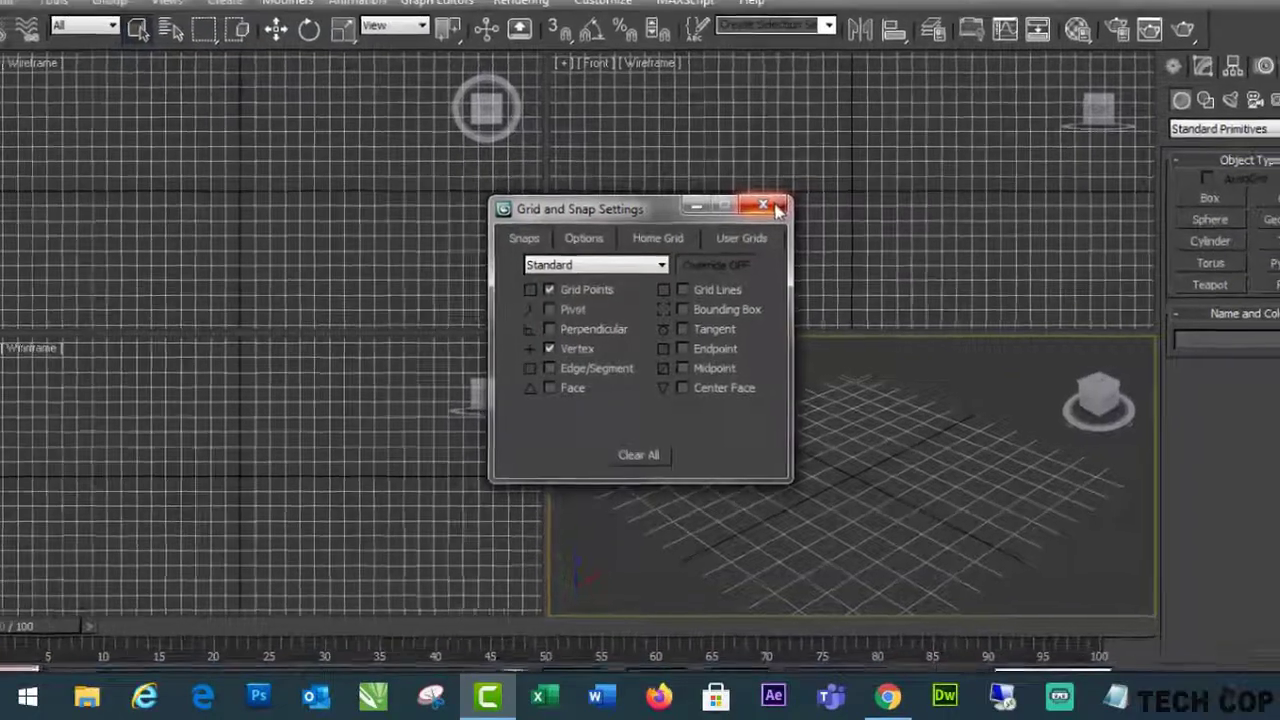
click(790, 194)
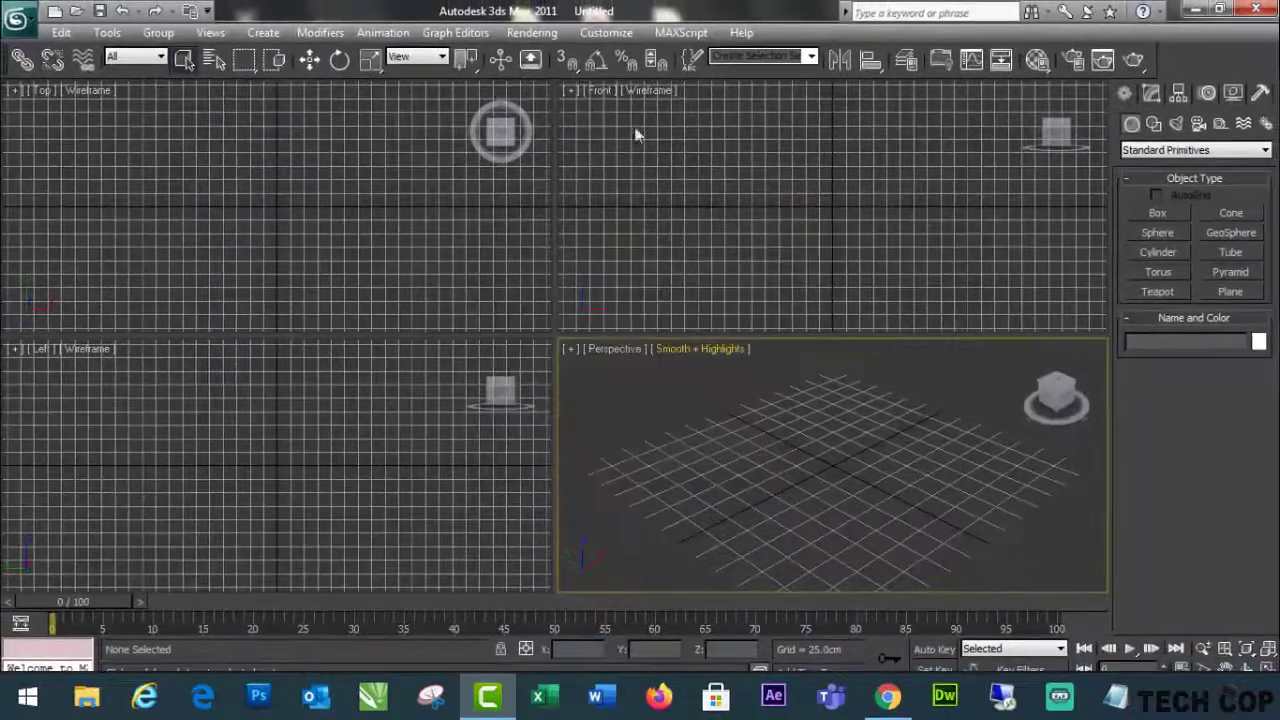
With 3D snapping on, draw an open line in the Front view running one grid square each down, left, down and right.
click(566, 63)
click(860, 242)
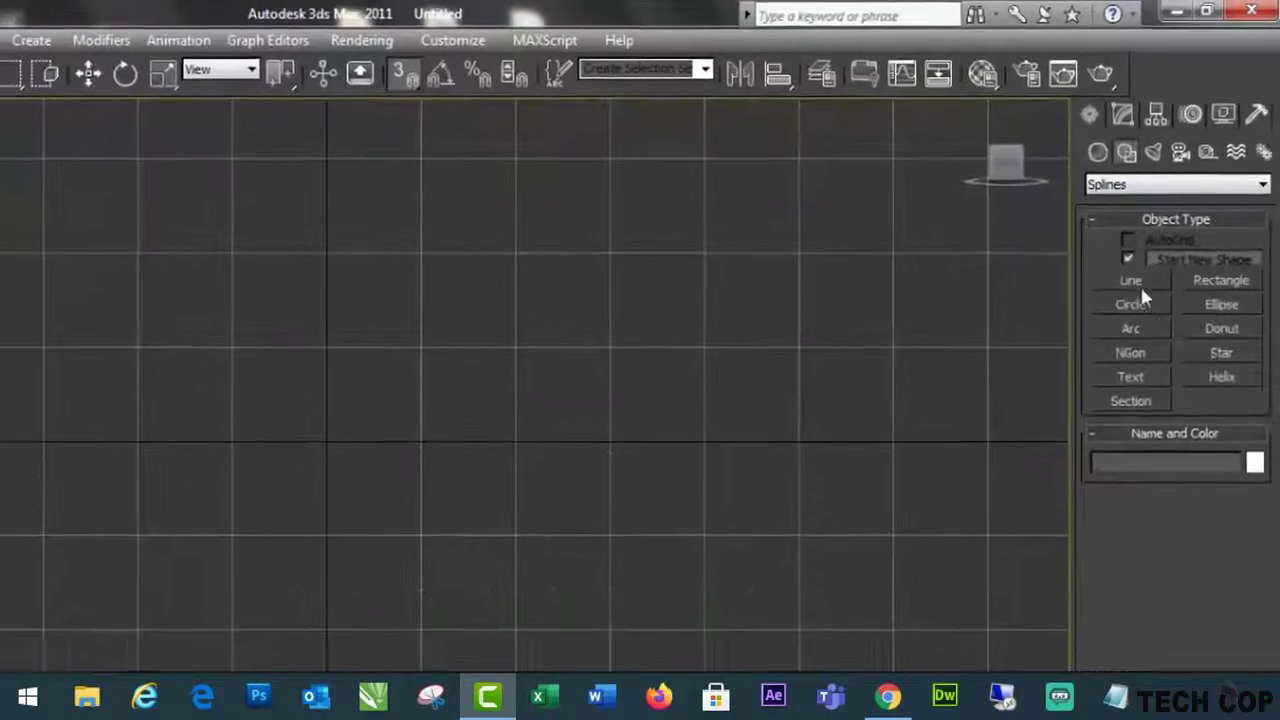
click(1137, 283)
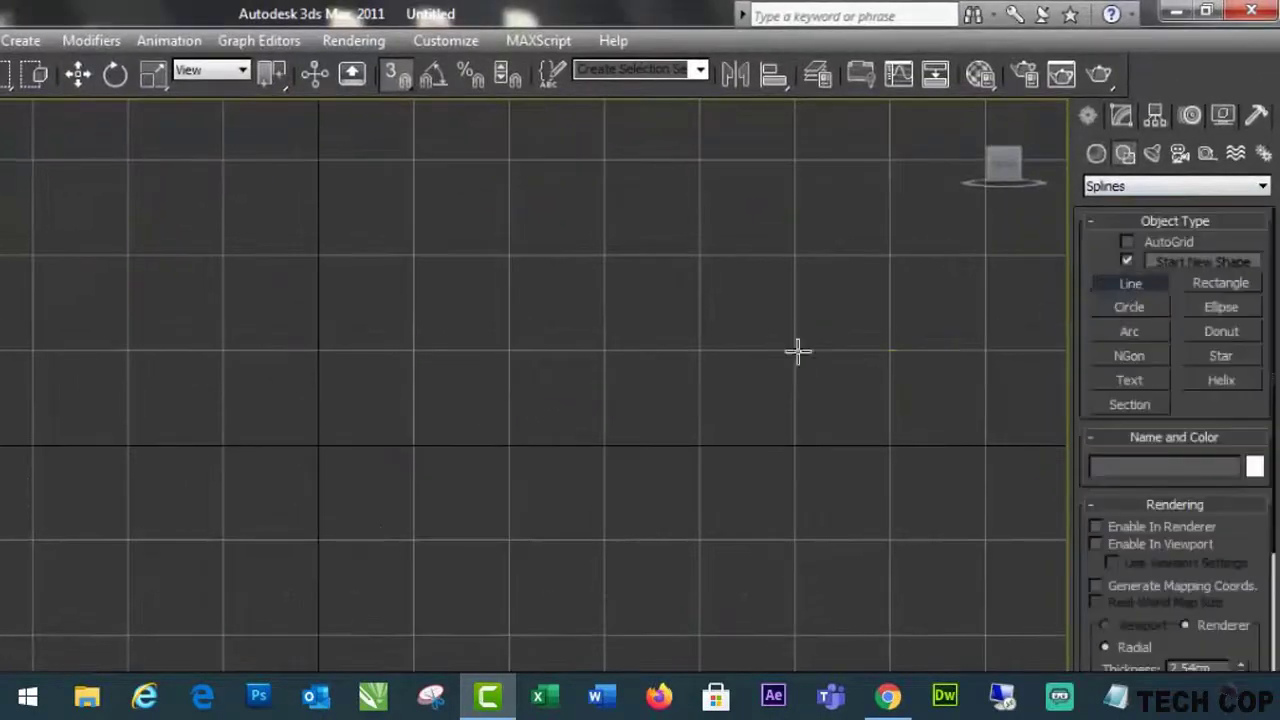
click(508, 350)
click(508, 445)
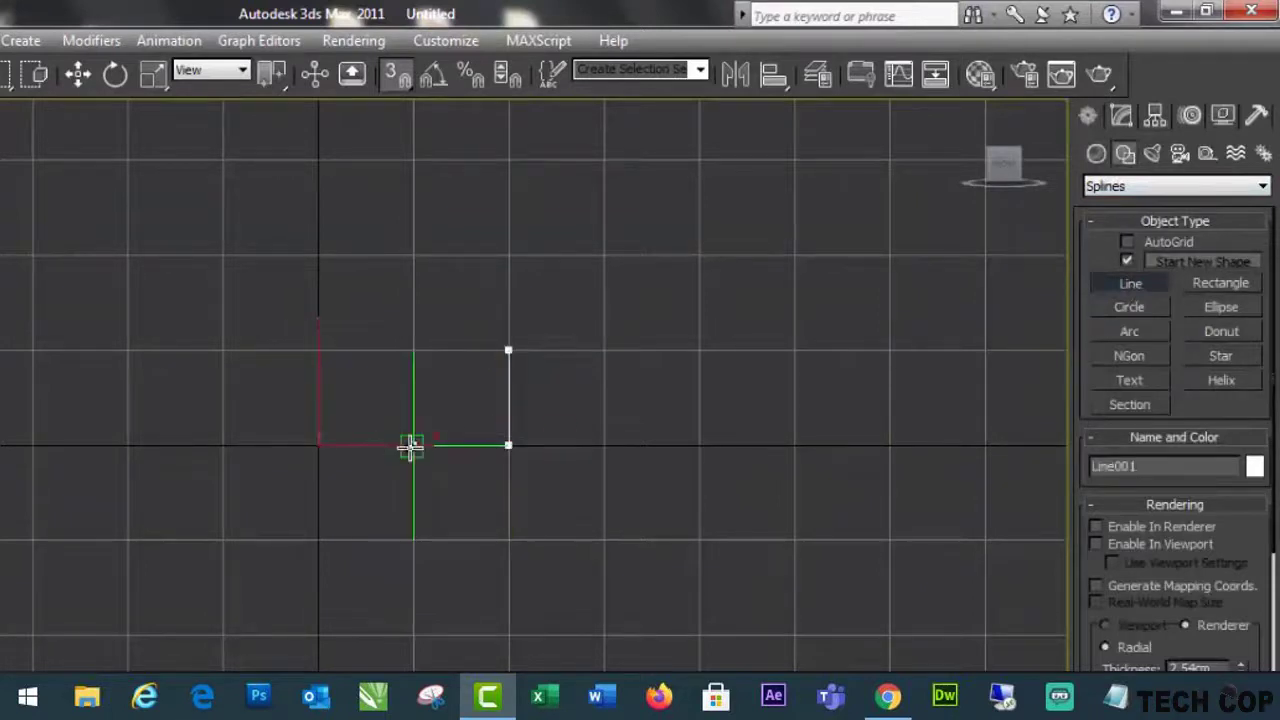
click(413, 445)
click(413, 540)
click(508, 540)
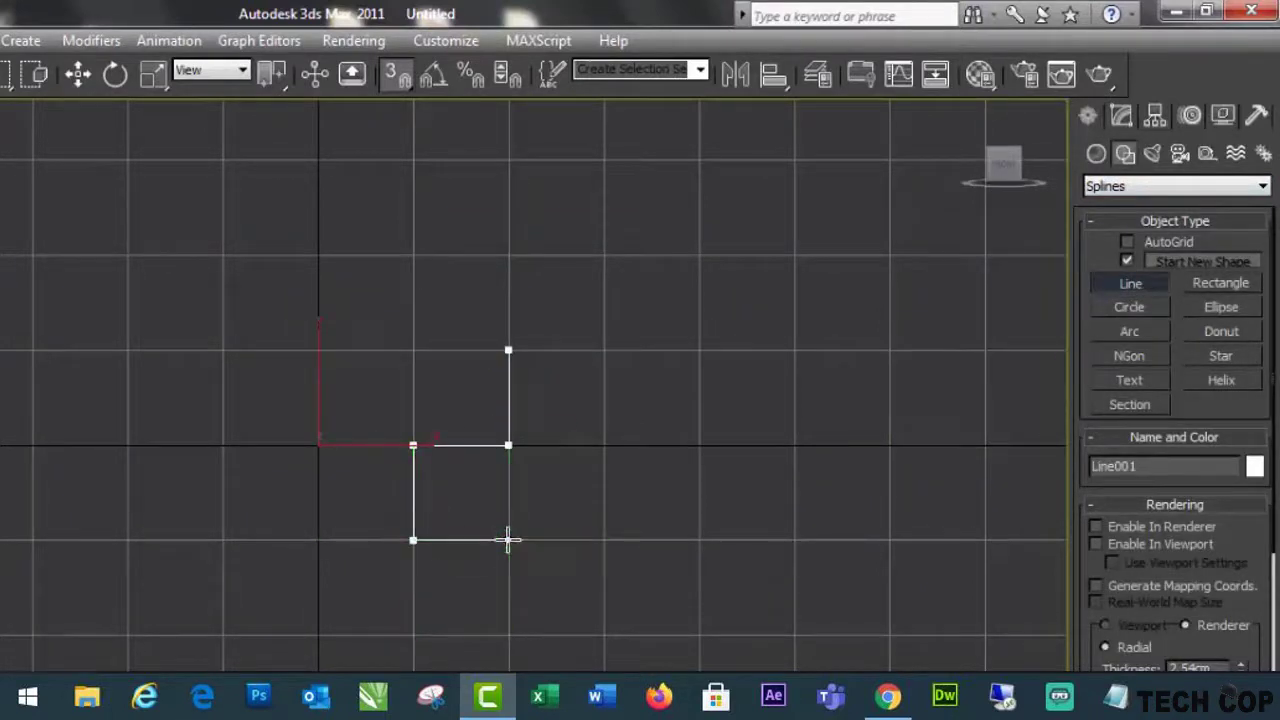
right_click(508, 540)
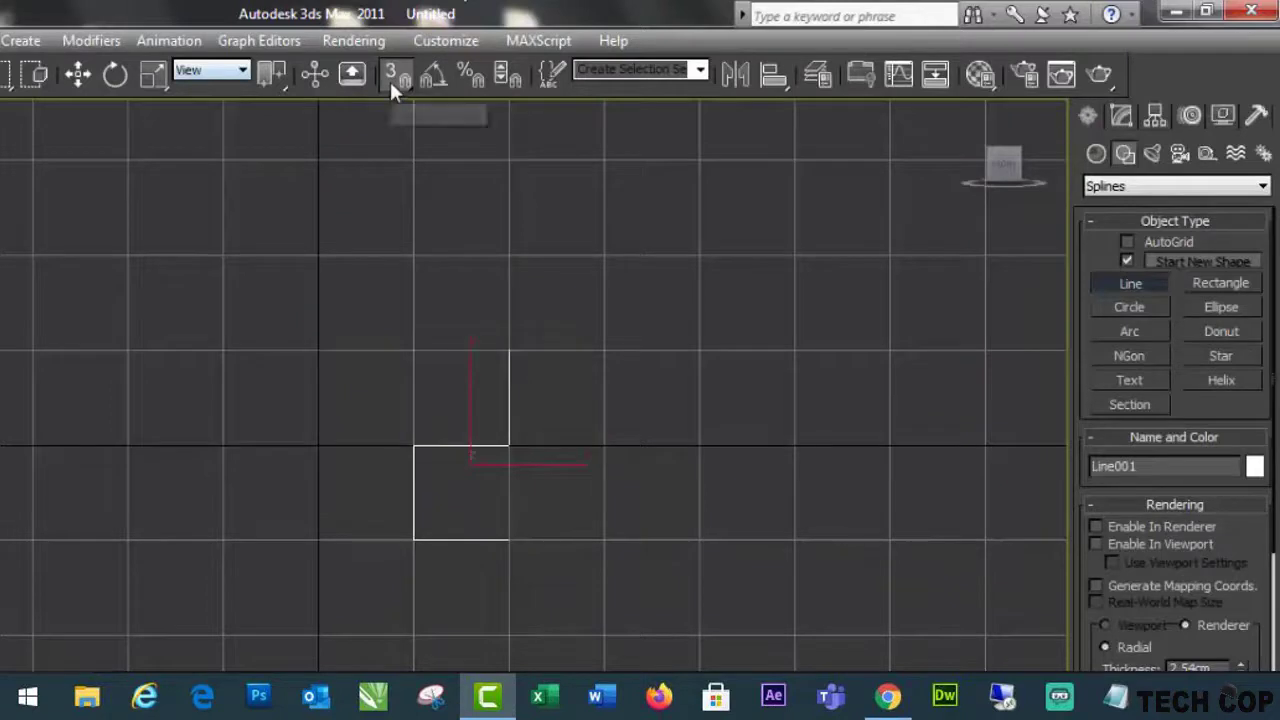
Turn off snapping and move the line's upper three vertices down about 5.4 cm.
click(106, 70)
click(88, 73)
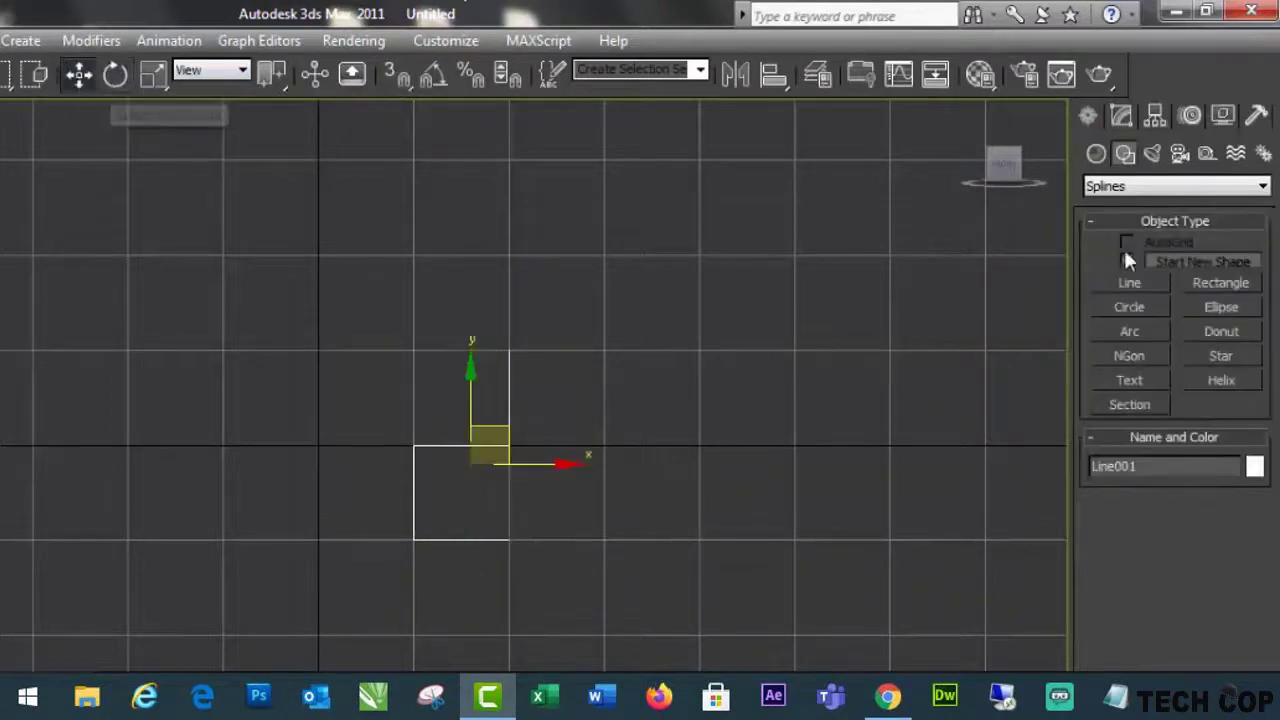
click(1121, 116)
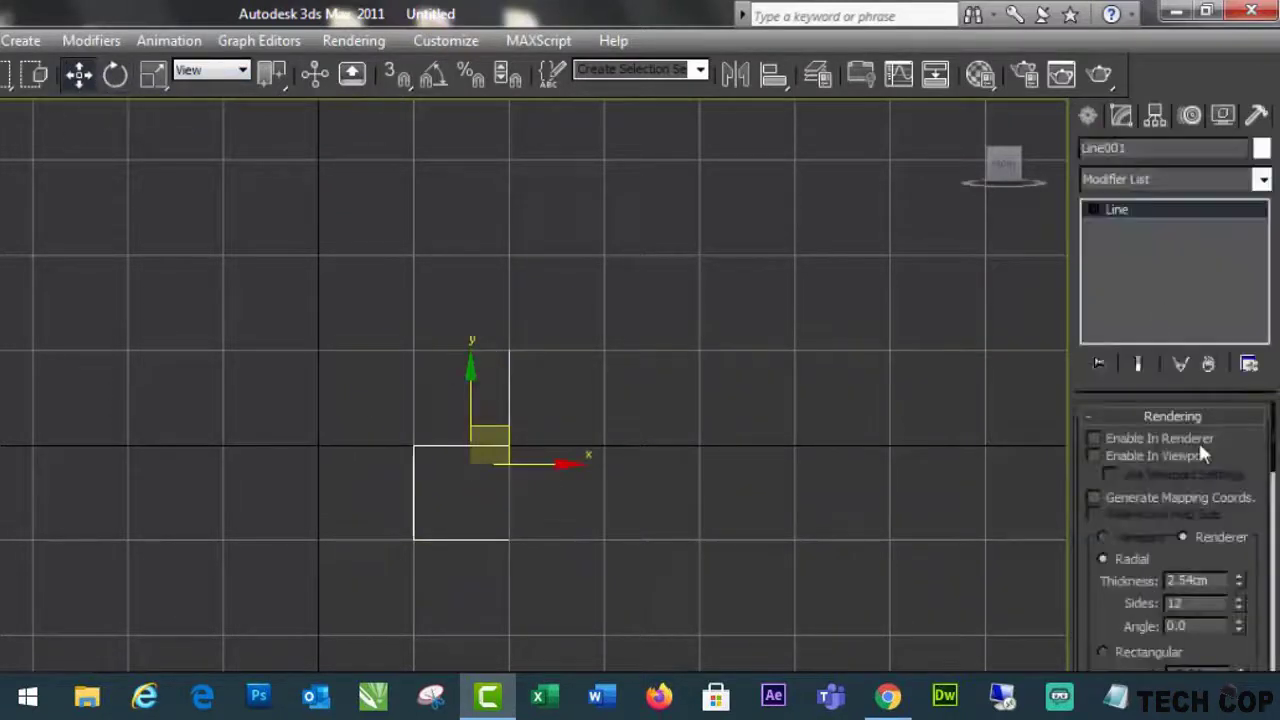
click(1092, 210)
click(1130, 229)
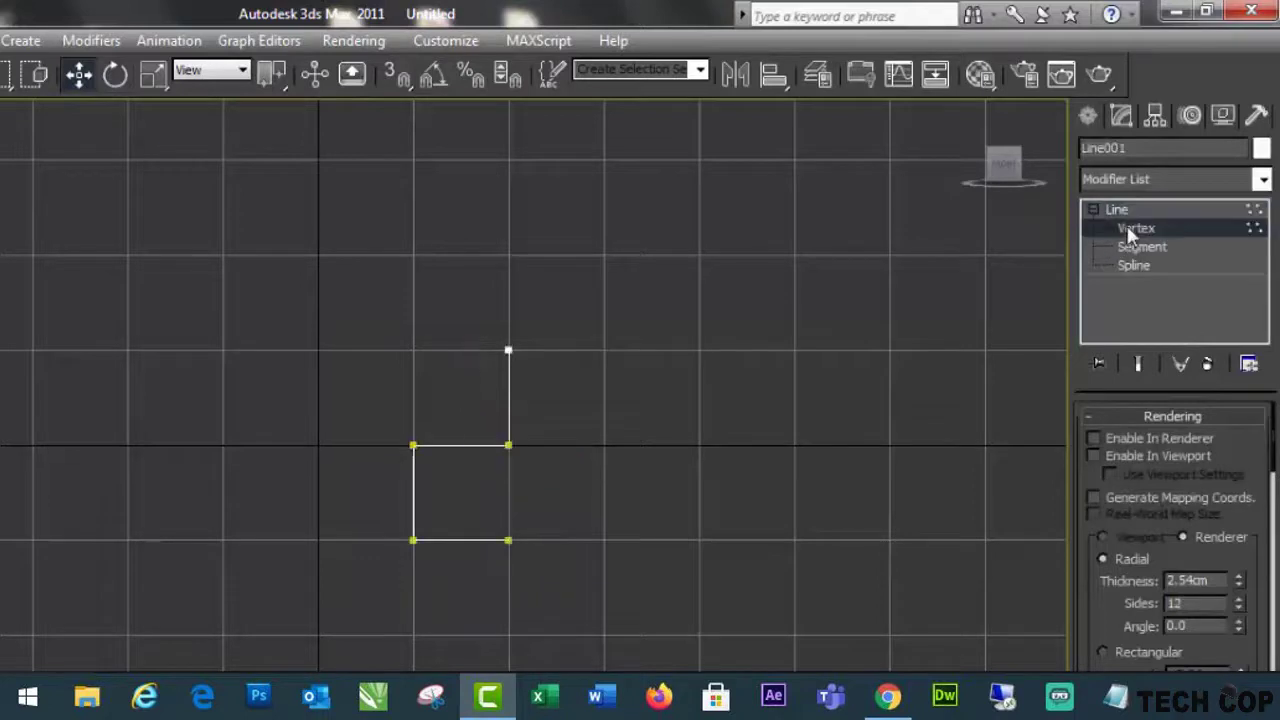
click(1160, 416)
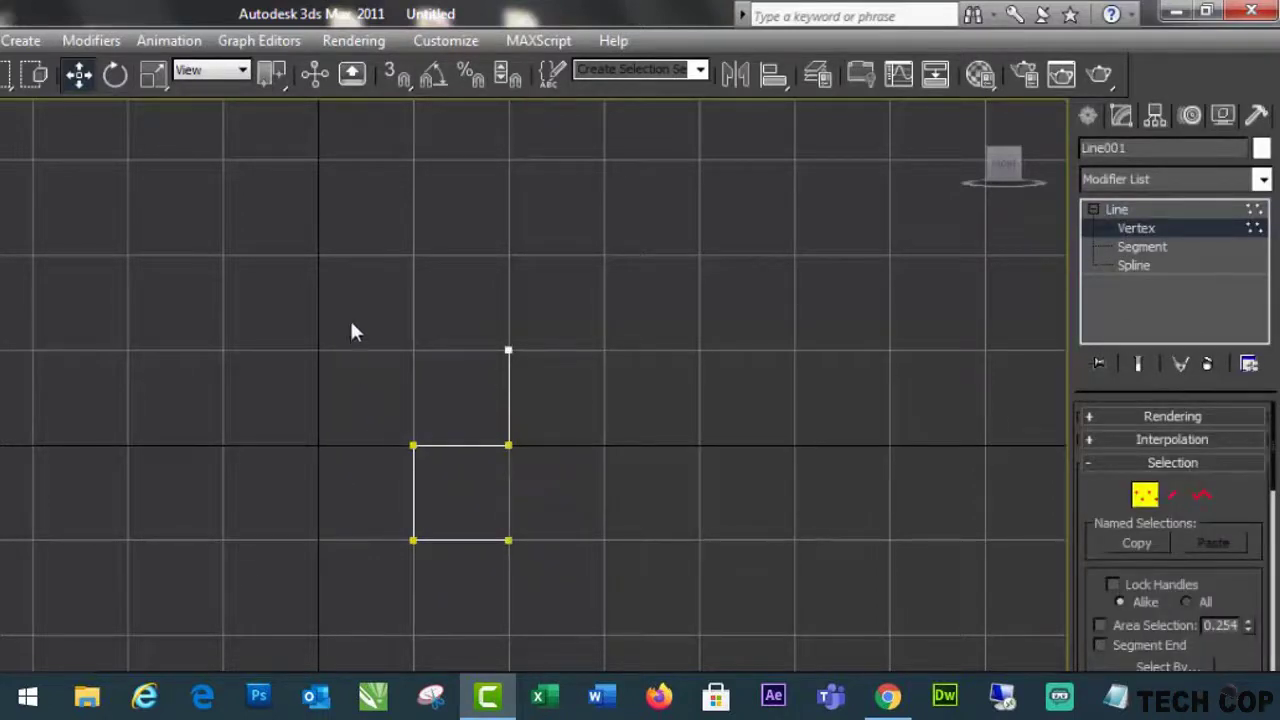
drag(352, 332, 663, 517)
scroll(661, 506, up, 2)
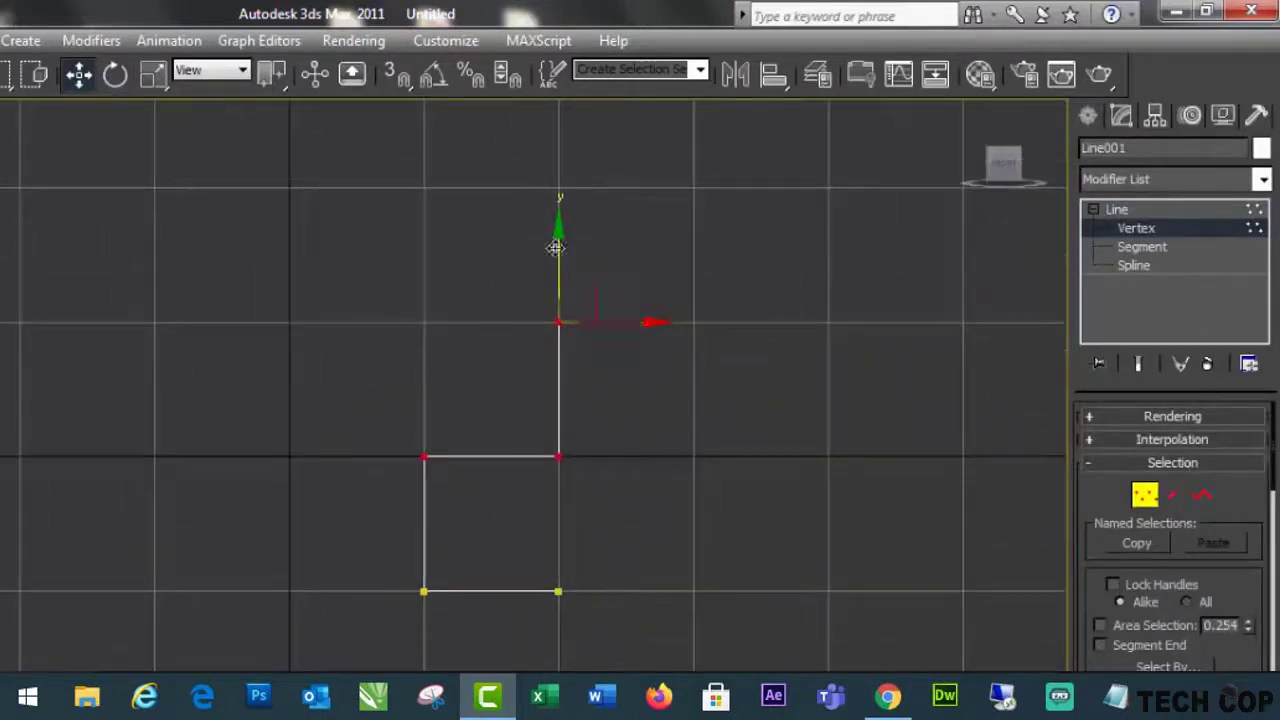
drag(556, 247, 560, 275)
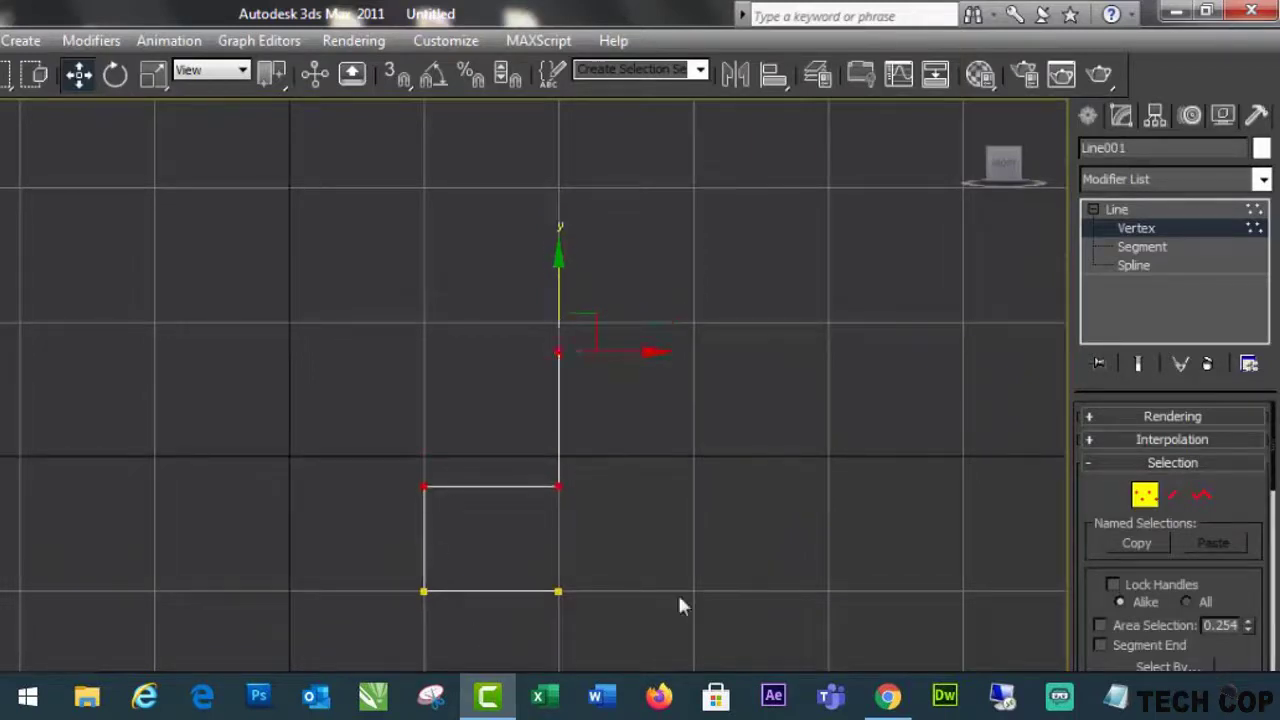
Lower the line's top end vertex slightly to shorten the upright segment.
middle_drag(838, 488, 662, 476)
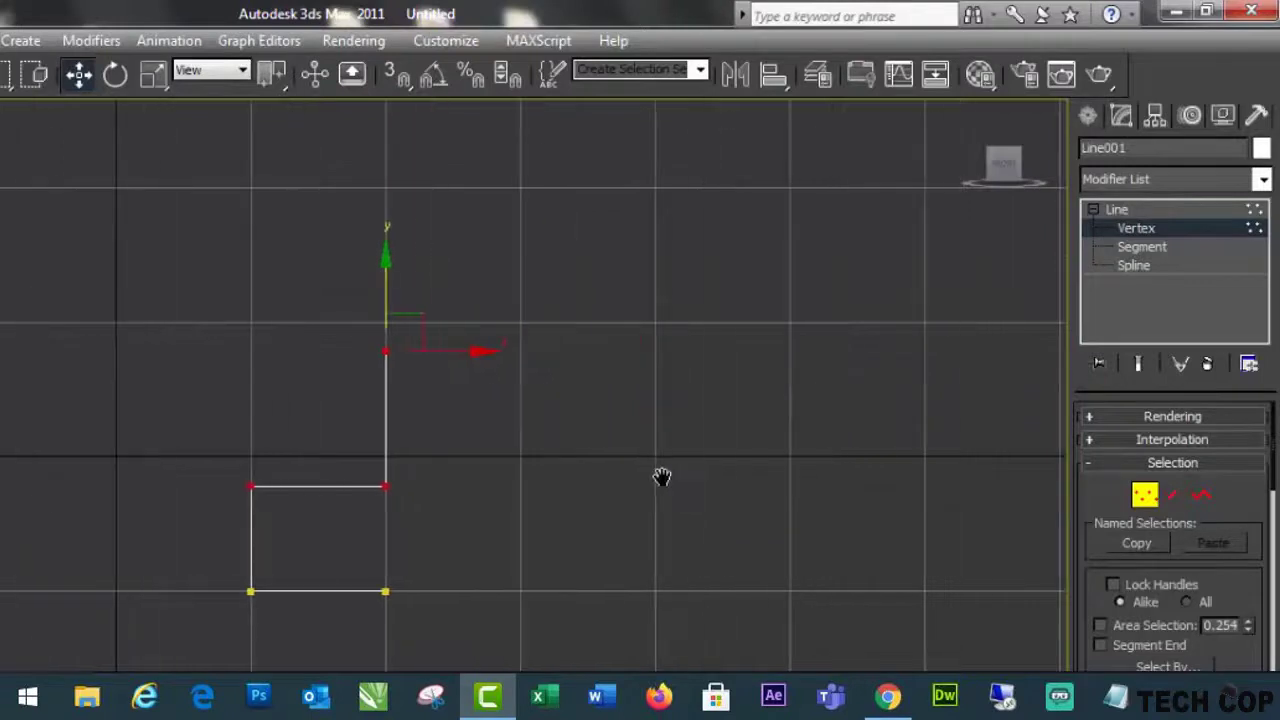
drag(247, 258, 480, 399)
click(77, 523)
Fillet the two left corner vertices of the line by 5 cm.
drag(108, 423, 282, 636)
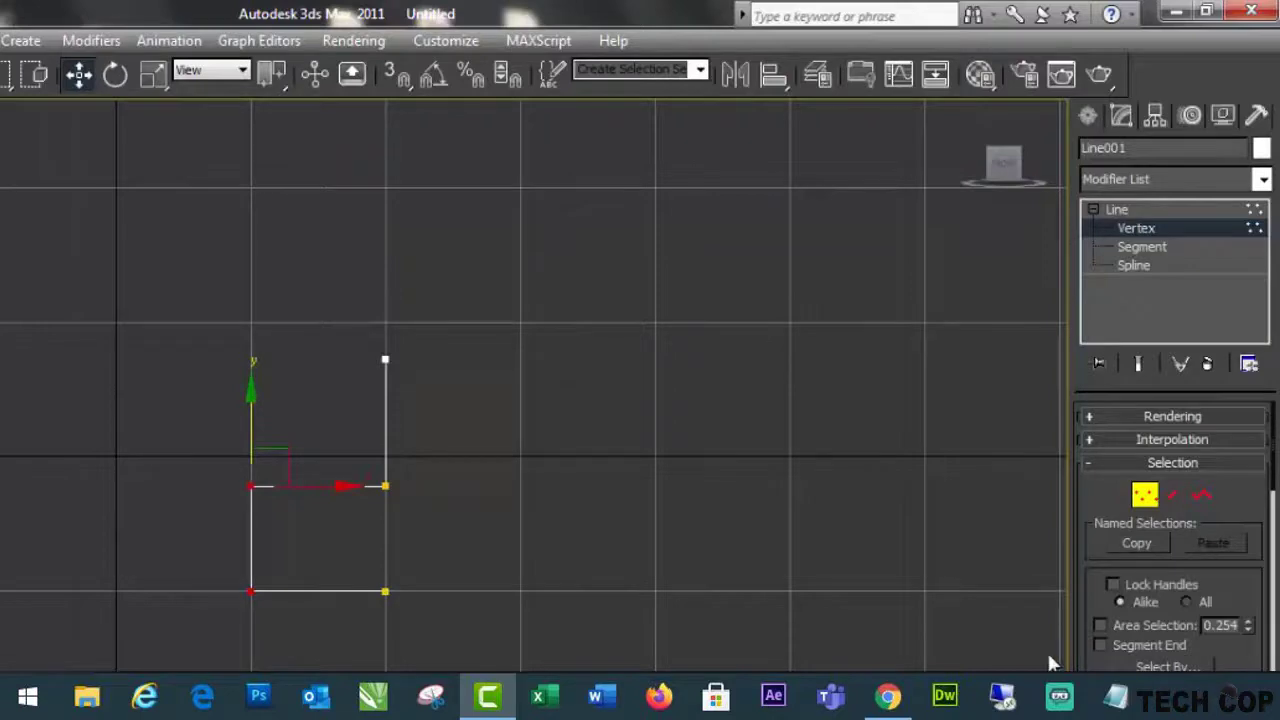
drag(1069, 650, 983, 649)
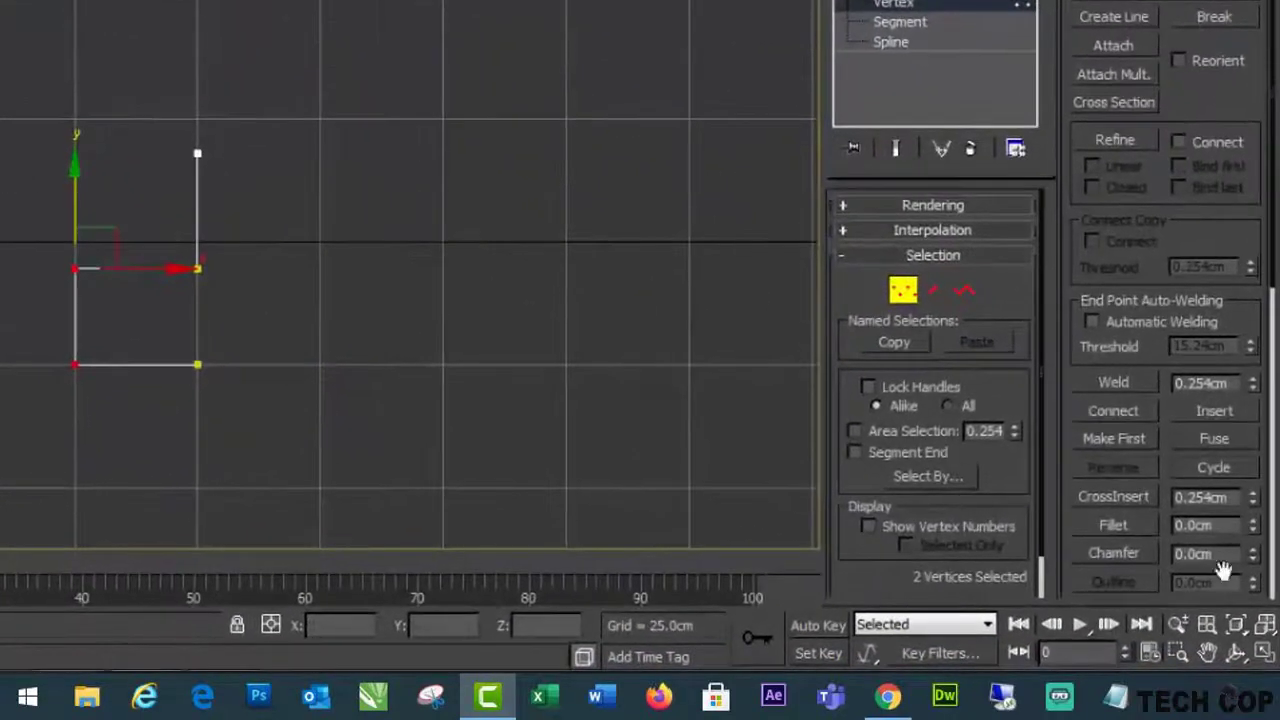
double_click(1195, 525)
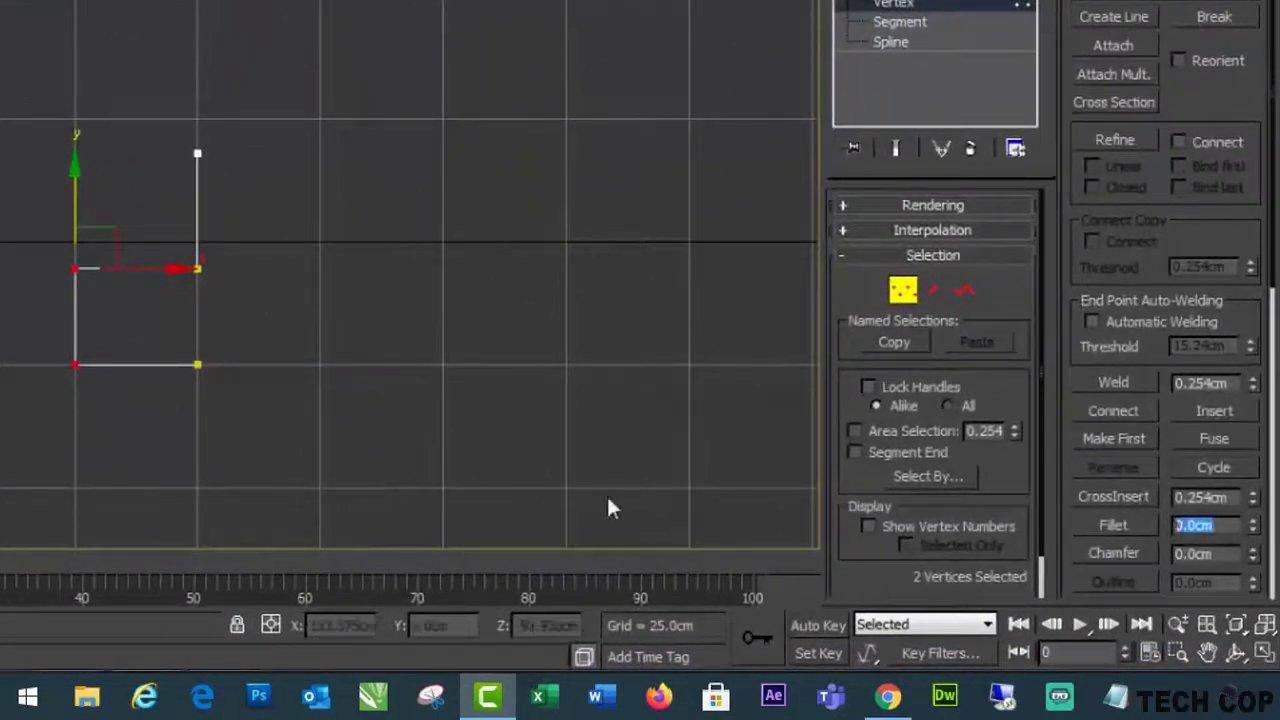
text(5)
key(Return)
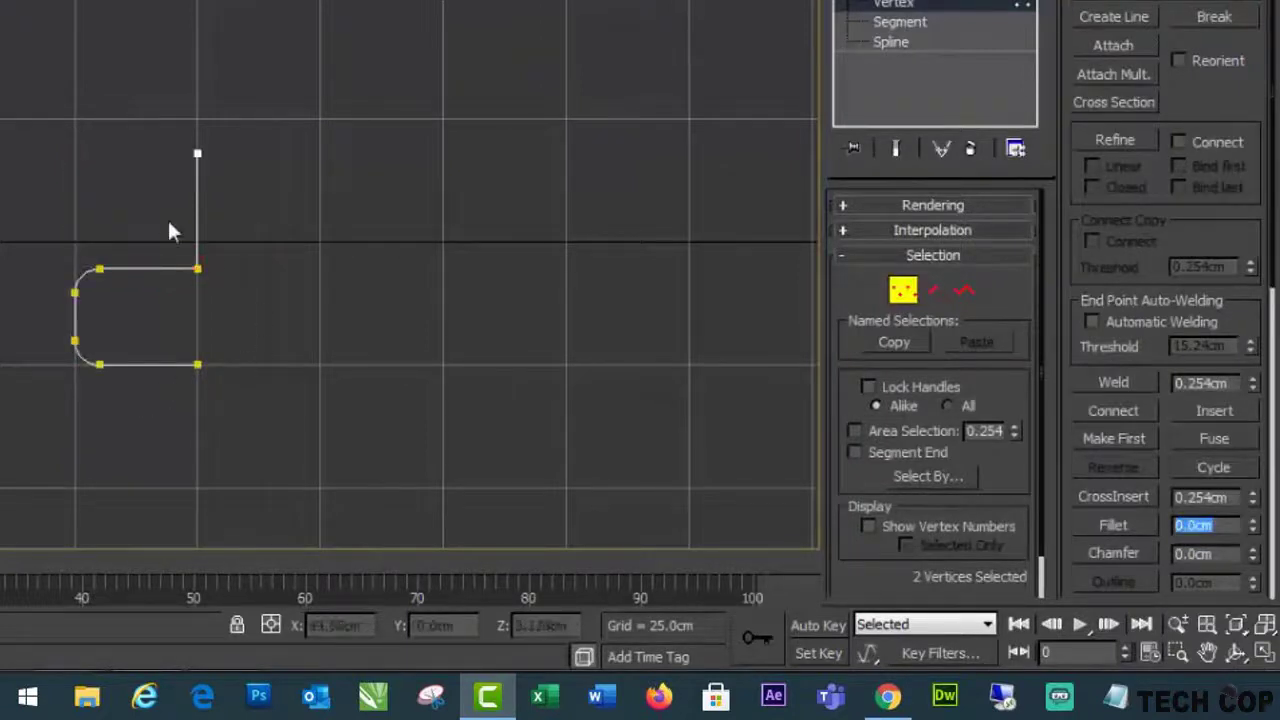
Fillet the inner corner vertex below the upright segment by 4 cm.
drag(165, 215, 241, 294)
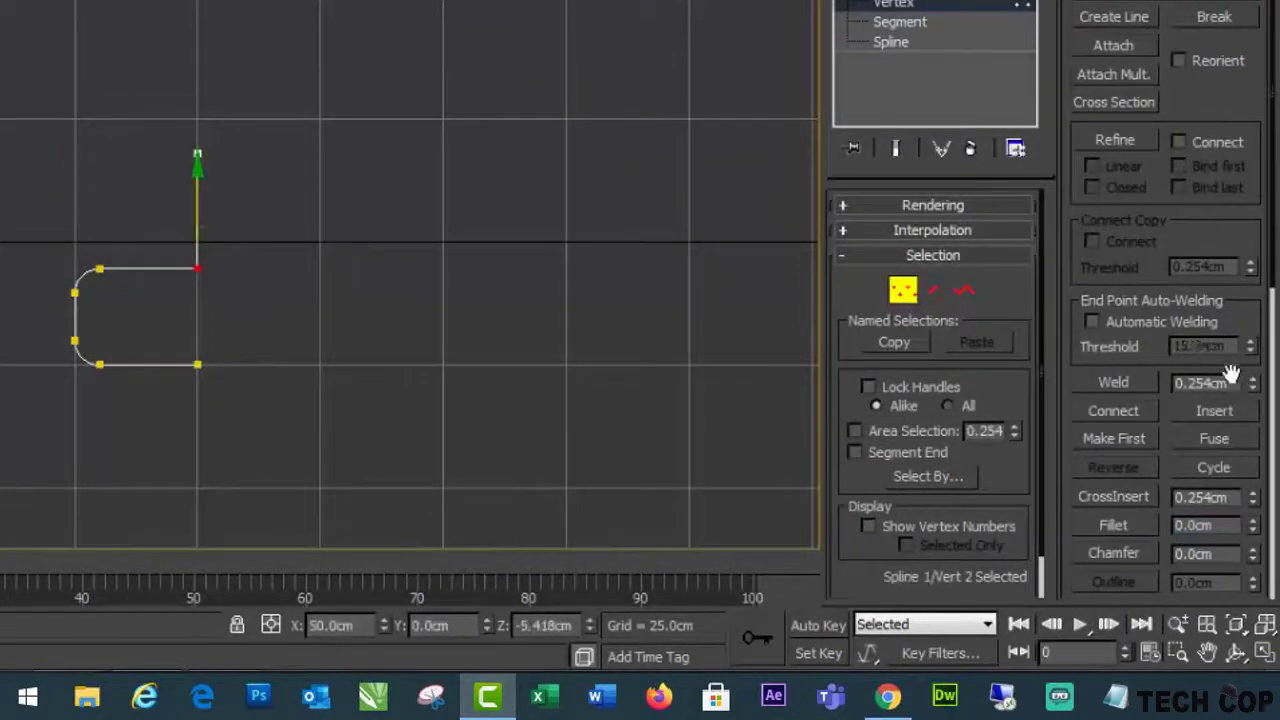
double_click(1221, 528)
text(4)
key(Return)
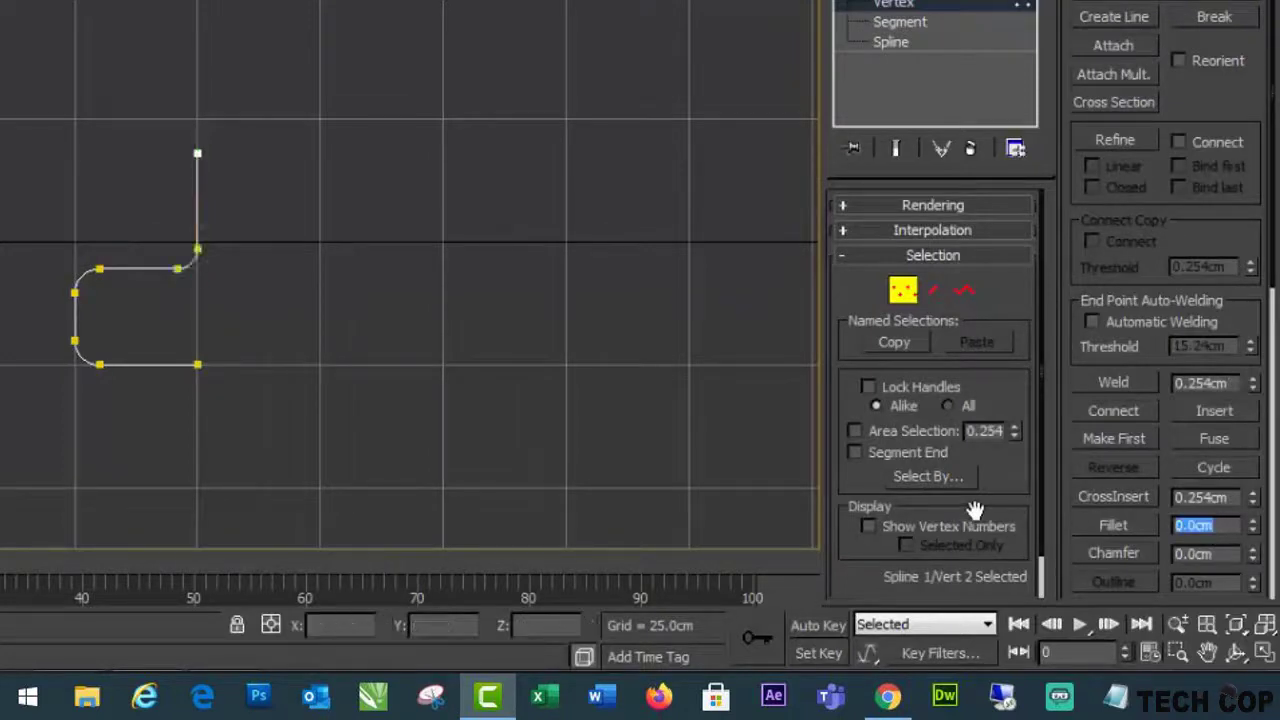
Leave vertex editing and clone the whole line as a single copy about 82 cm along the X axis.
key(1)
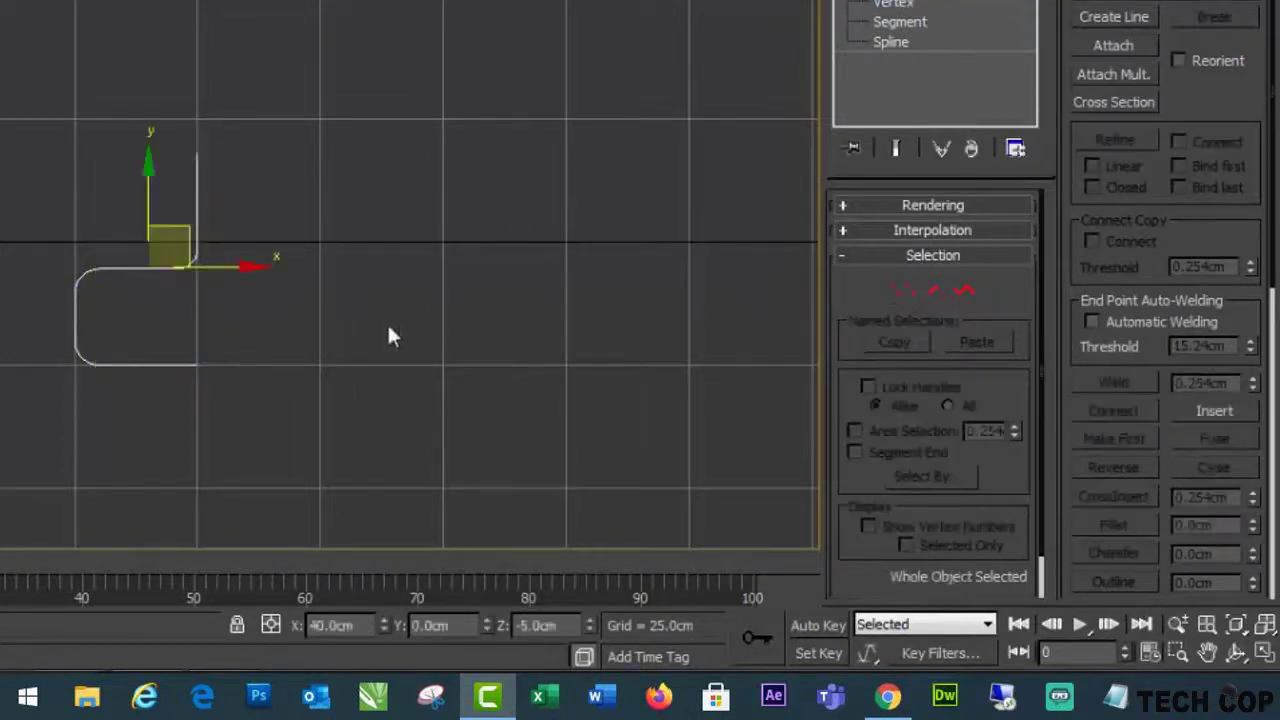
mouse_move(220, 266)
shift+mouse_down()
mouse_move(650, 264)
mouse_move(590, 266)
shift+mouse_up()
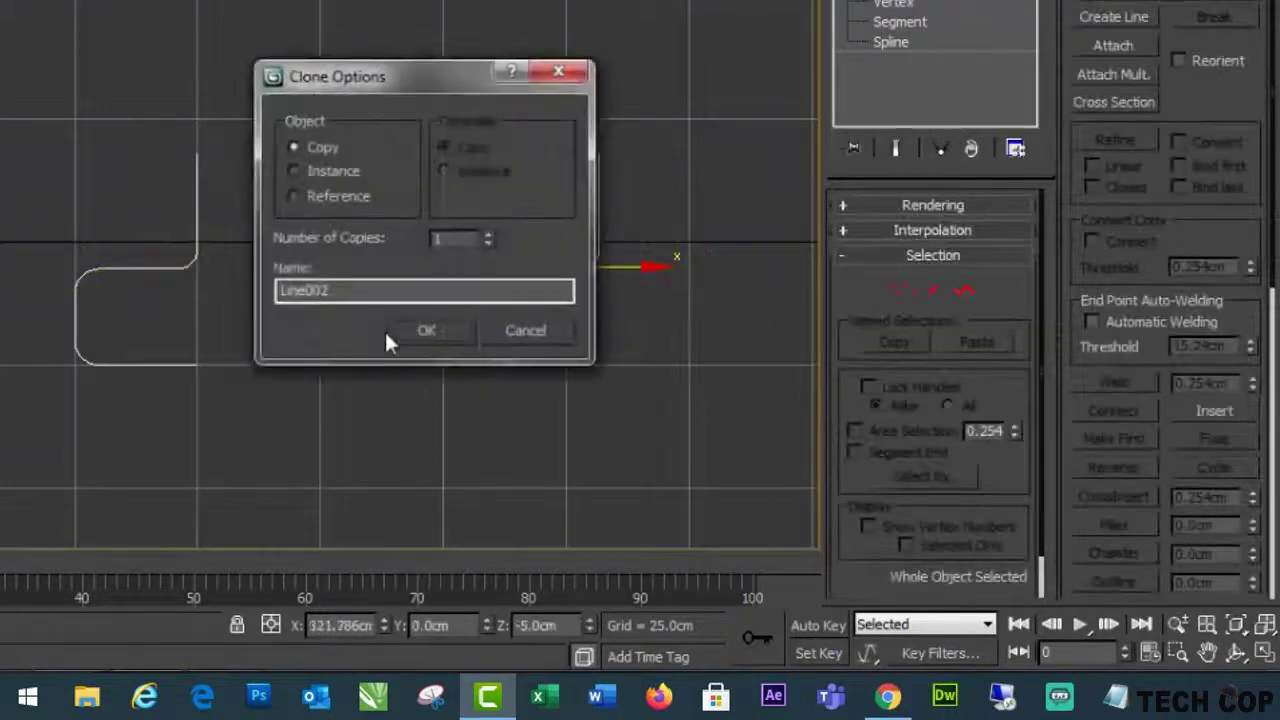
click(440, 333)
Make the original line renderable in renderer and viewport, using viewport settings, generated mapping coordinates and real-world map size.
click(126, 267)
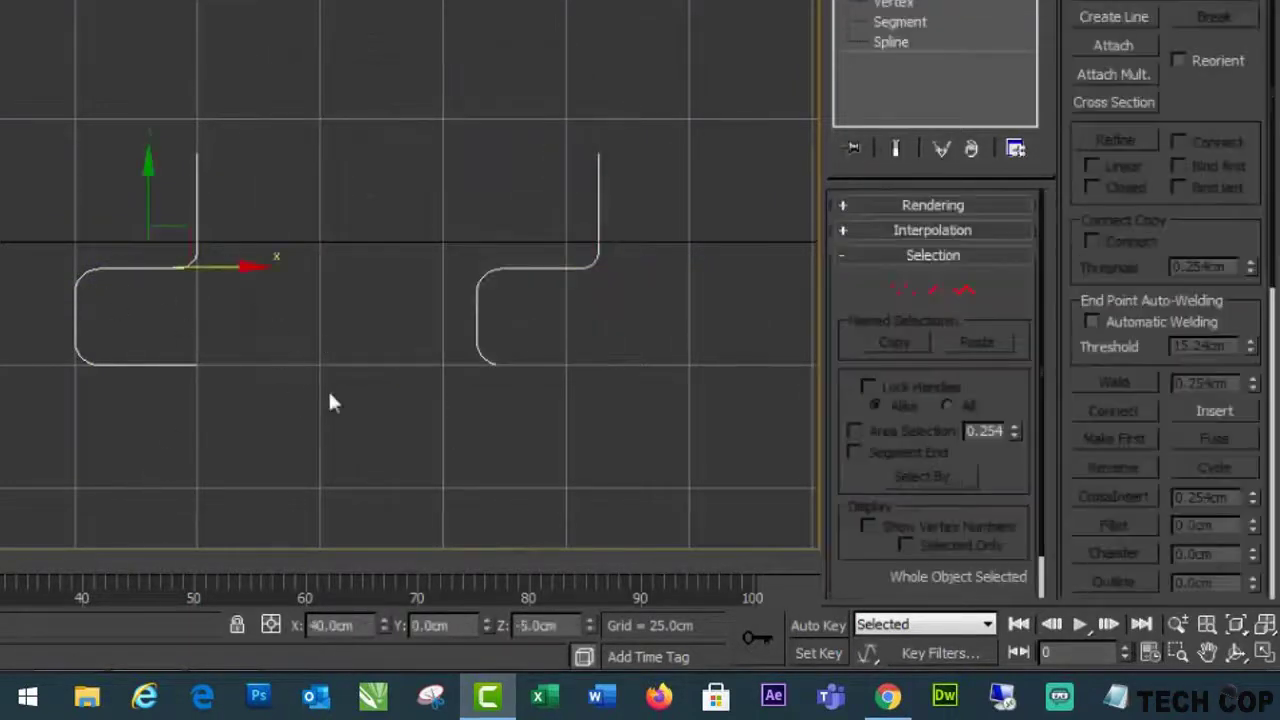
click(923, 203)
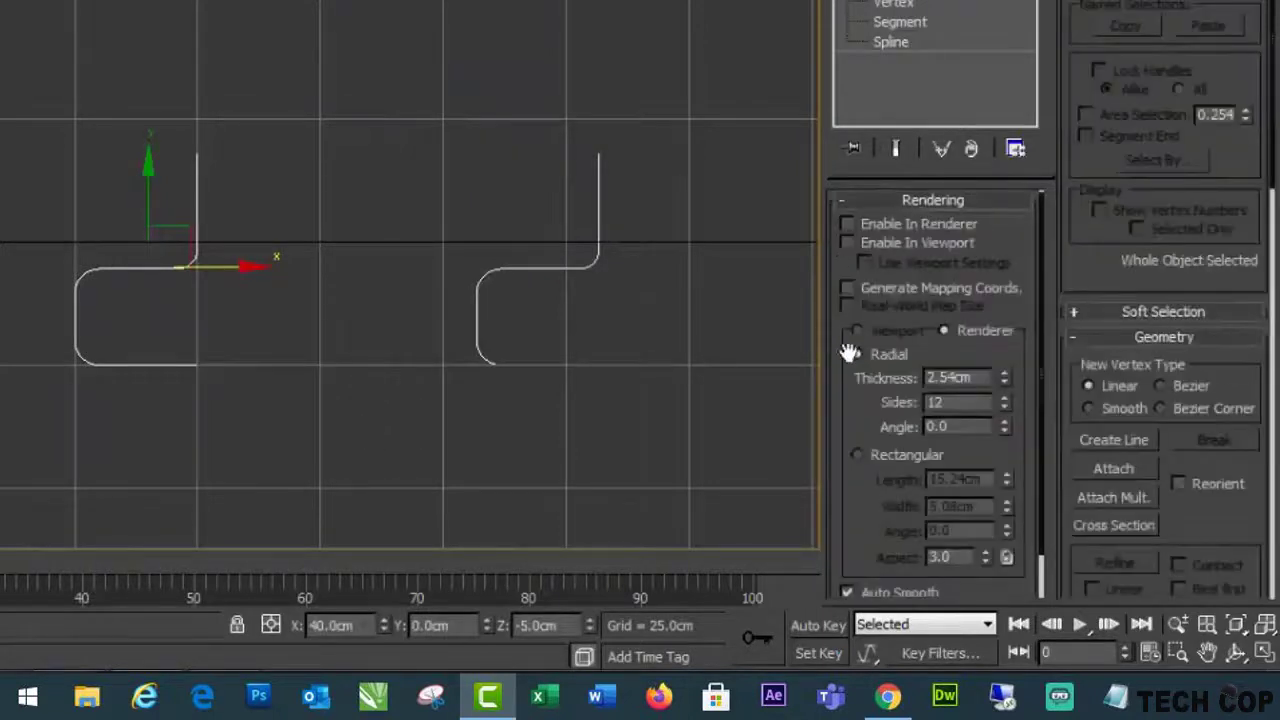
click(846, 225)
click(846, 243)
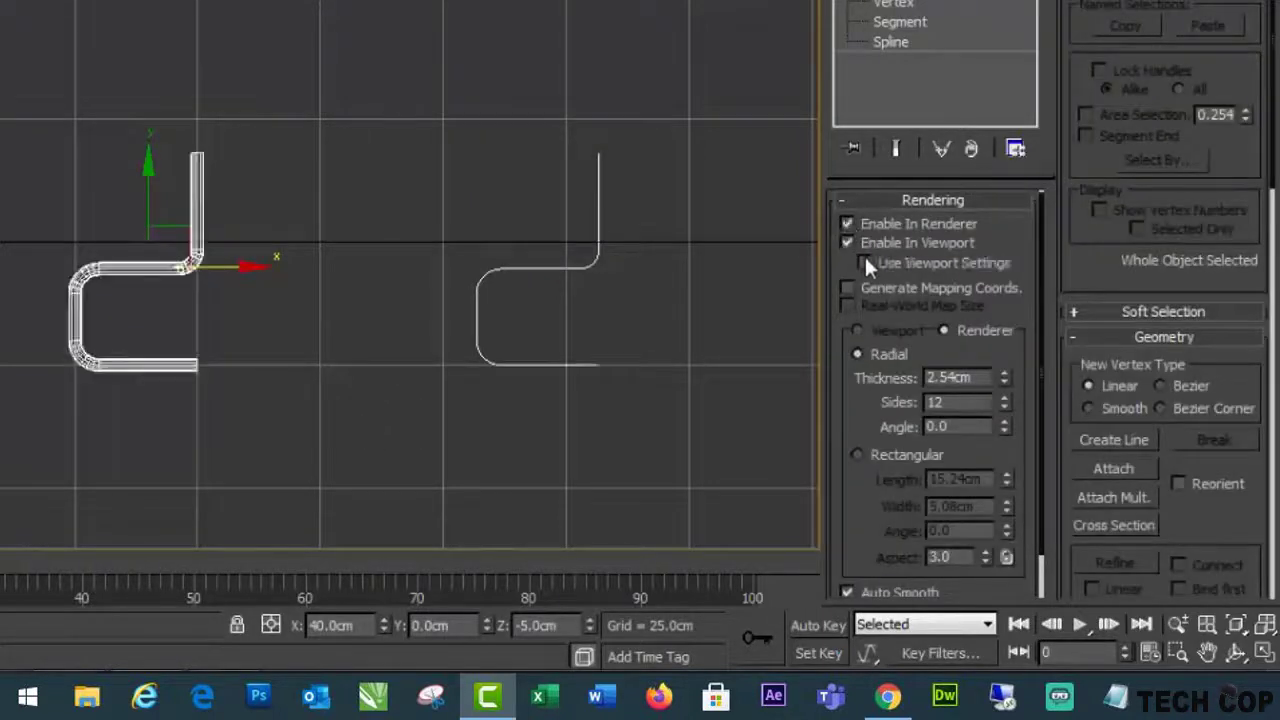
click(864, 262)
click(847, 288)
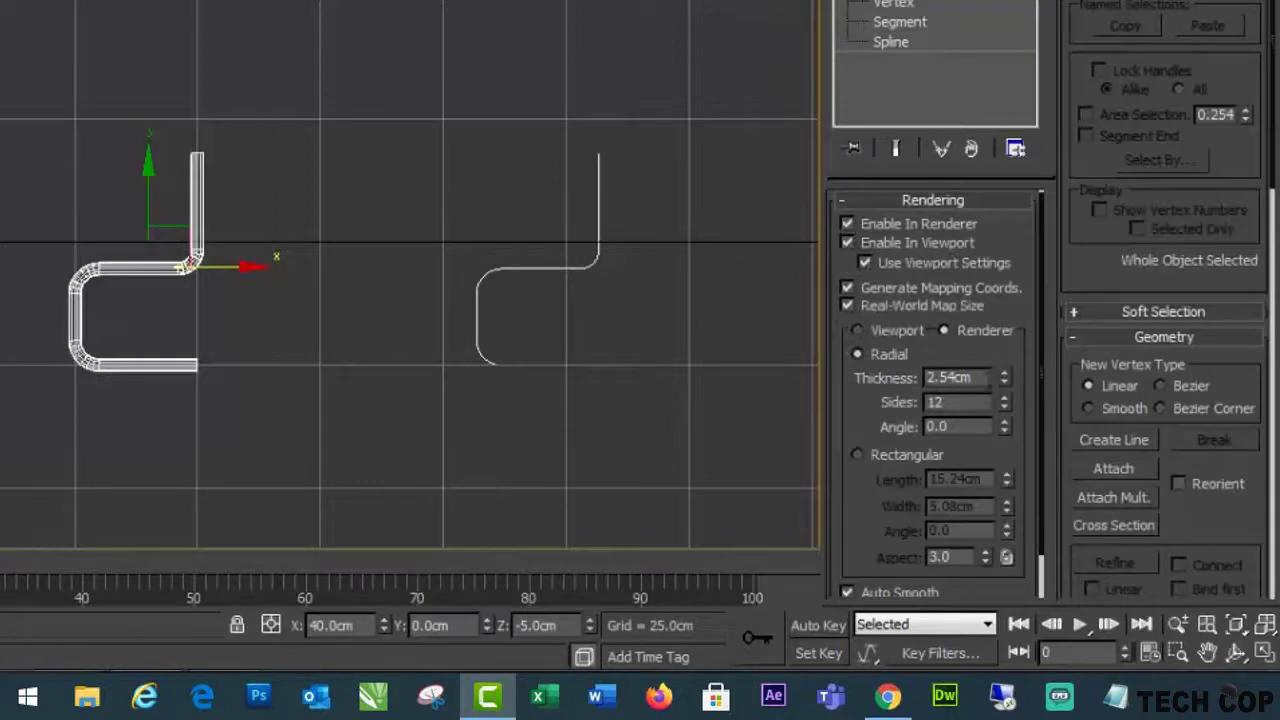
Set the original line's radial thickness to 1 cm, including for the Viewport settings.
drag(974, 378, 656, 380)
text(1)
key(Return)
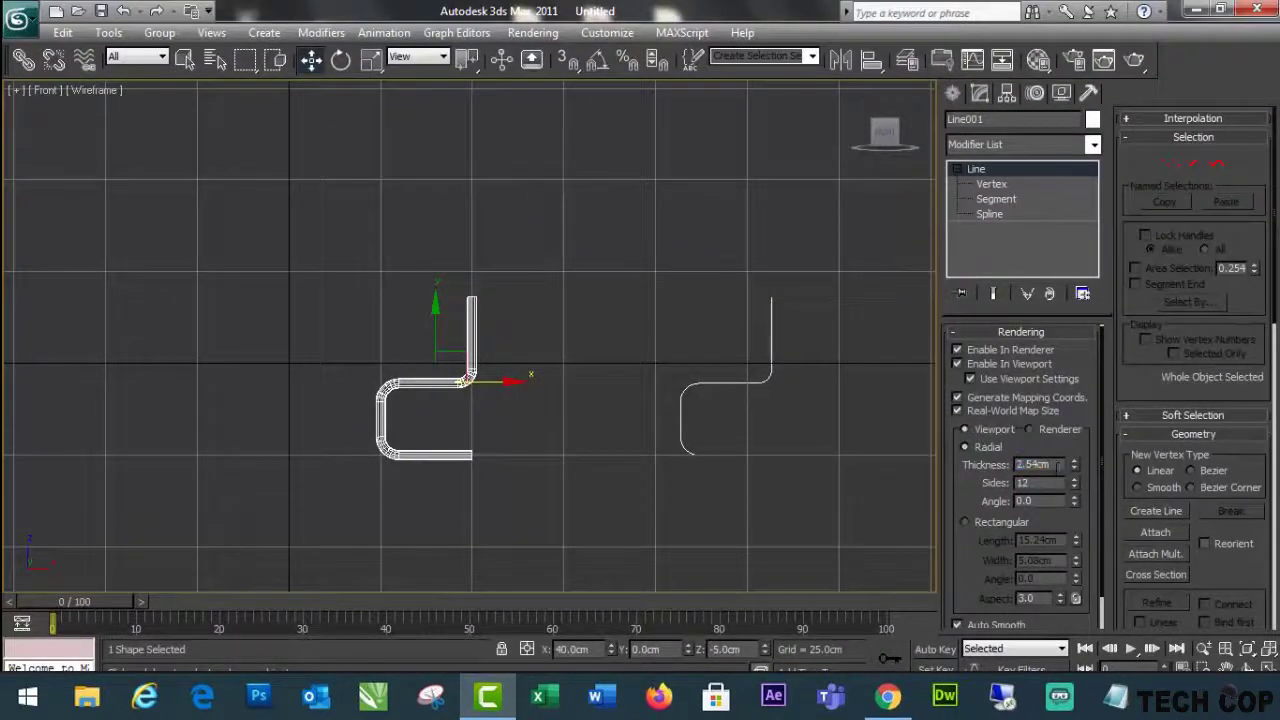
text(1)
key(Return)
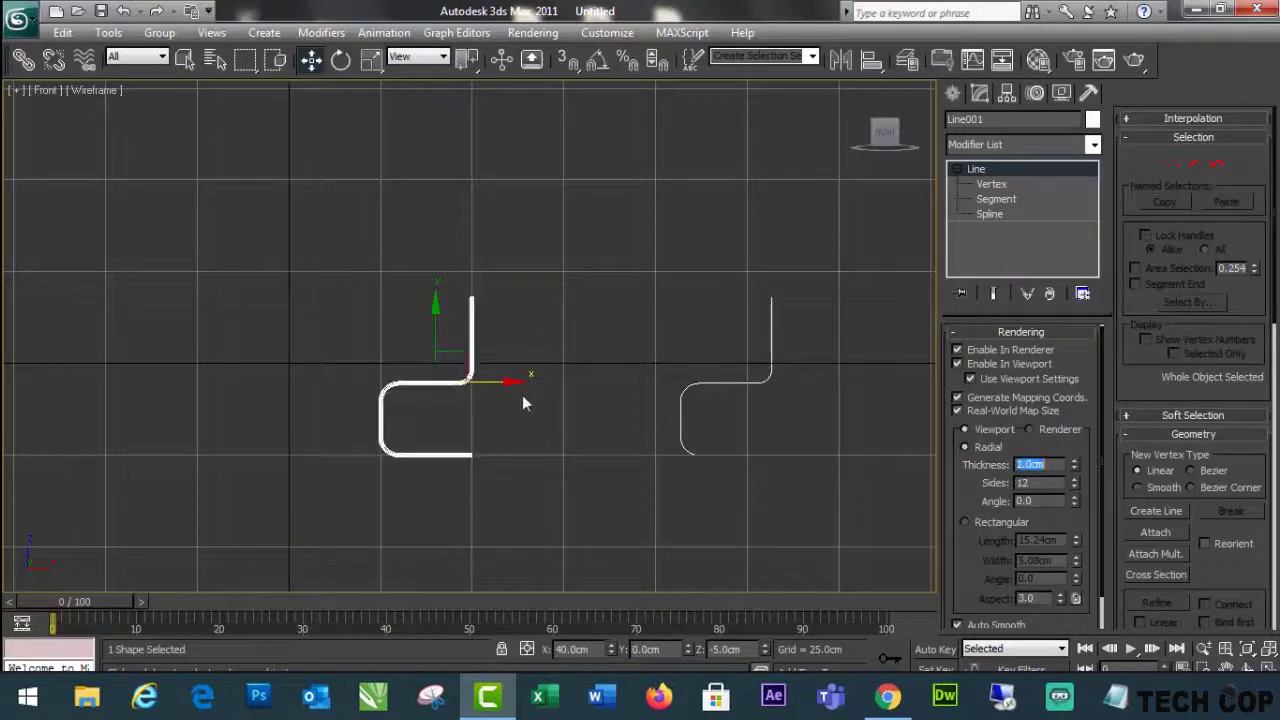
Reselect the thickened original line and restore the four-viewport layout.
click(521, 495)
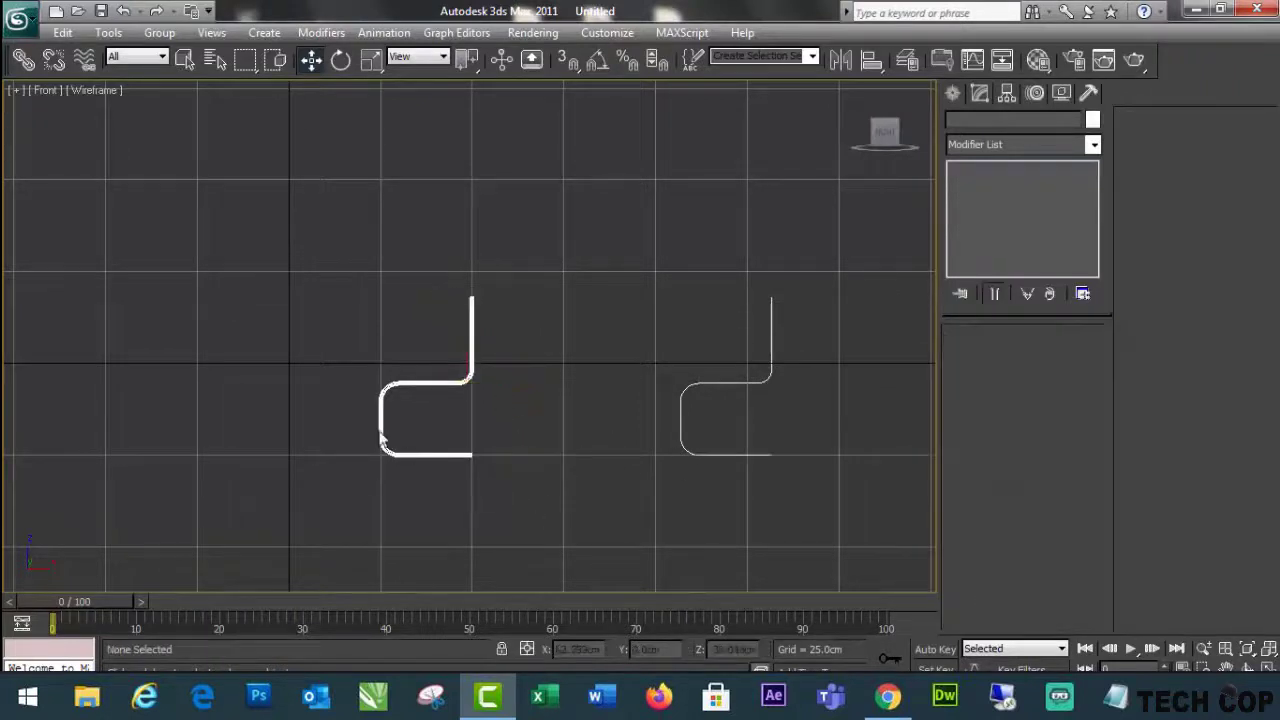
click(416, 385)
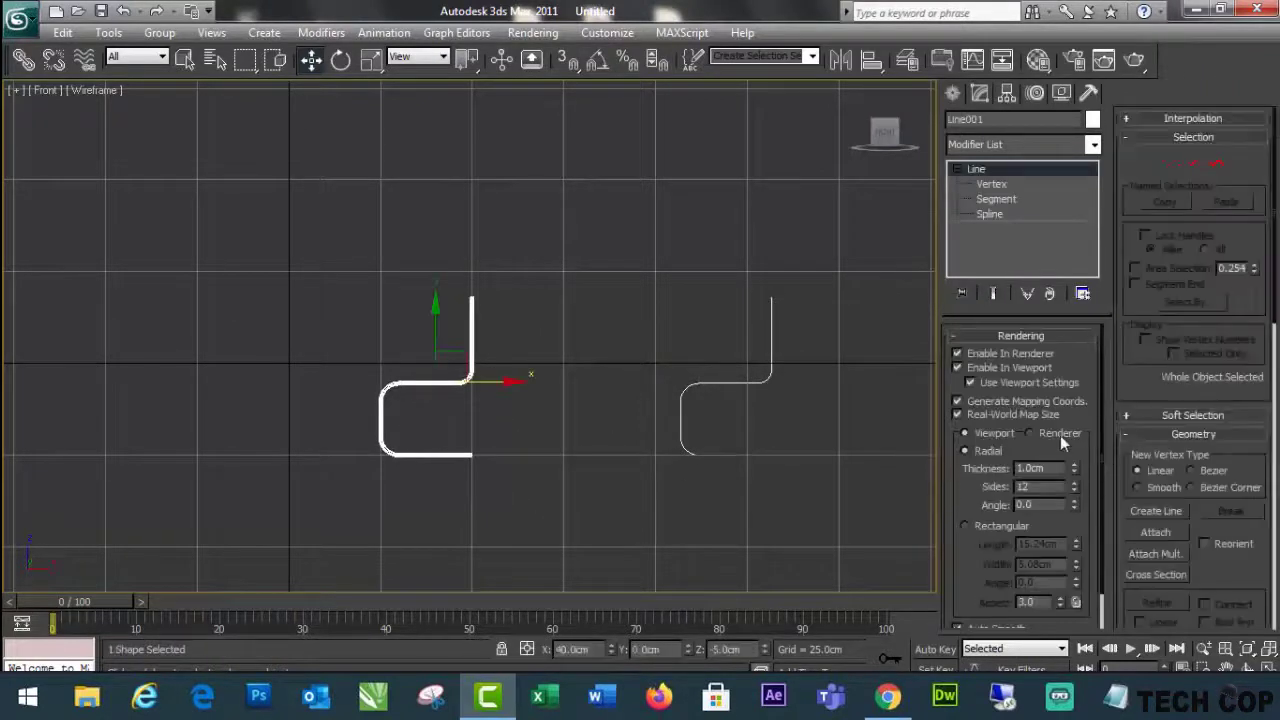
key(alt+w)
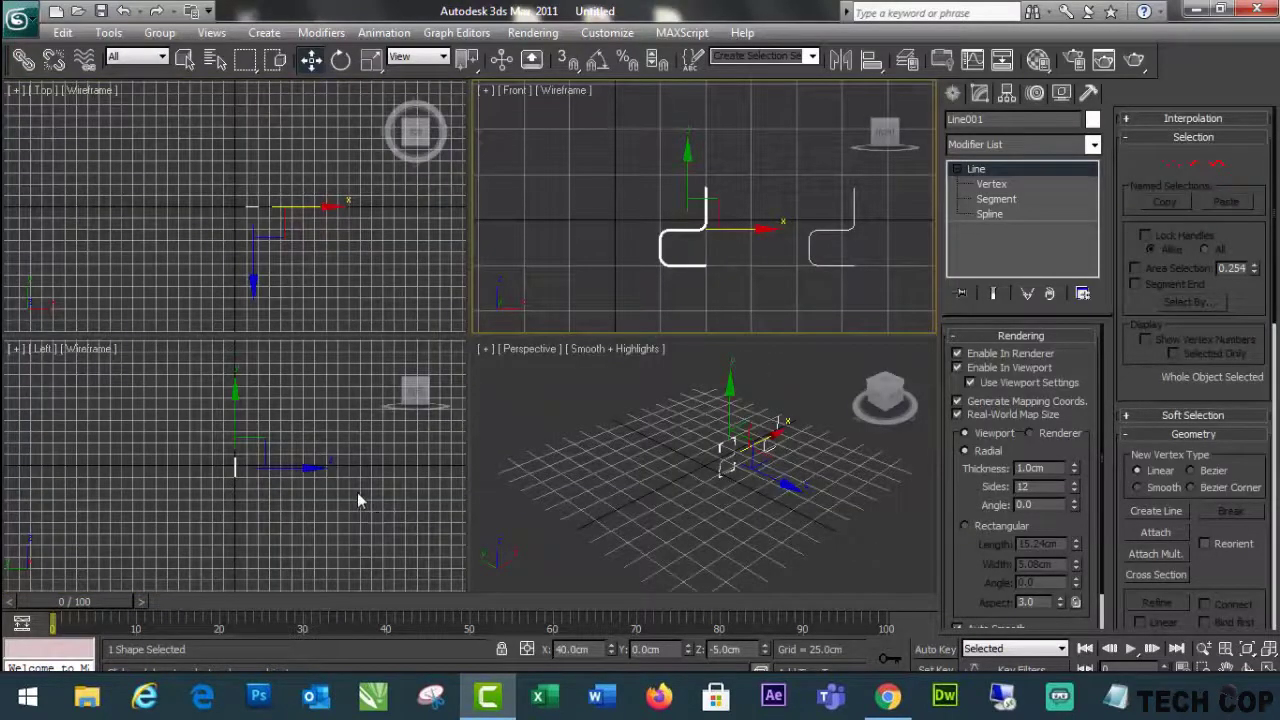
Clone the thickened line as a single copy 25 cm away, perpendicular to its profile, to form the second side of the frame.
scroll(357, 494, up, 4)
scroll(359, 494, up, 3)
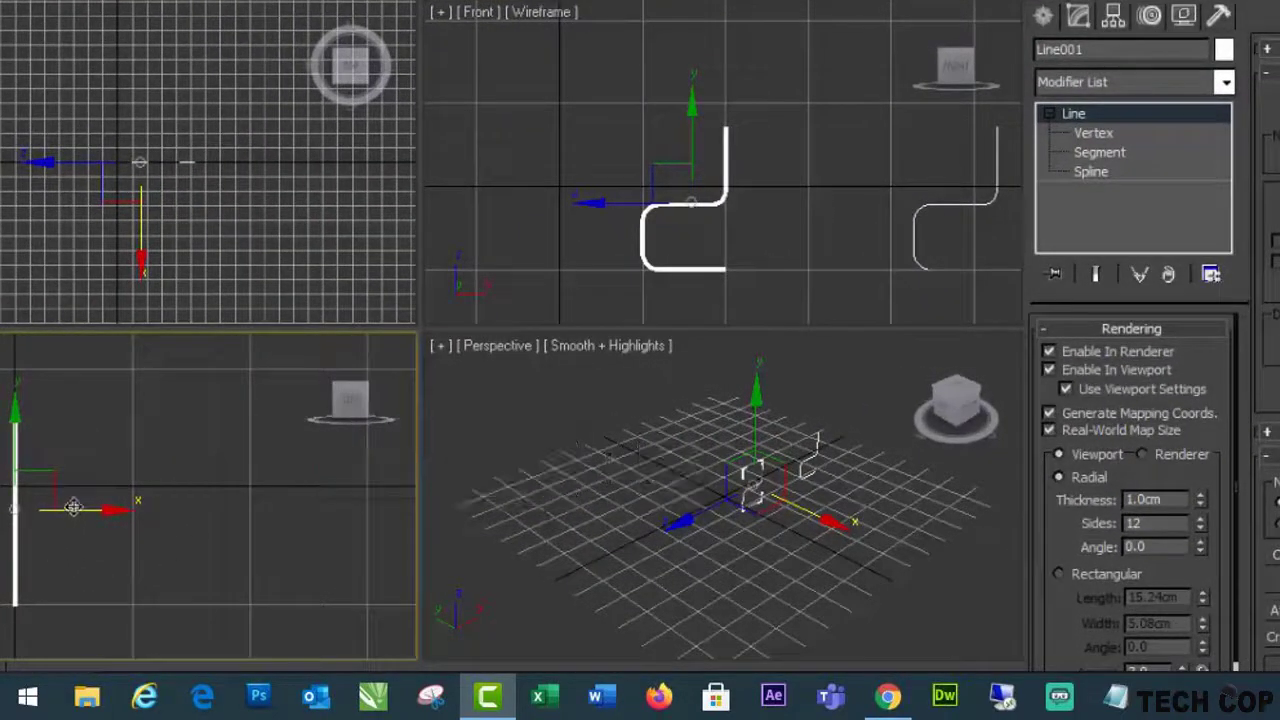
shift+drag(72, 510, 131, 508)
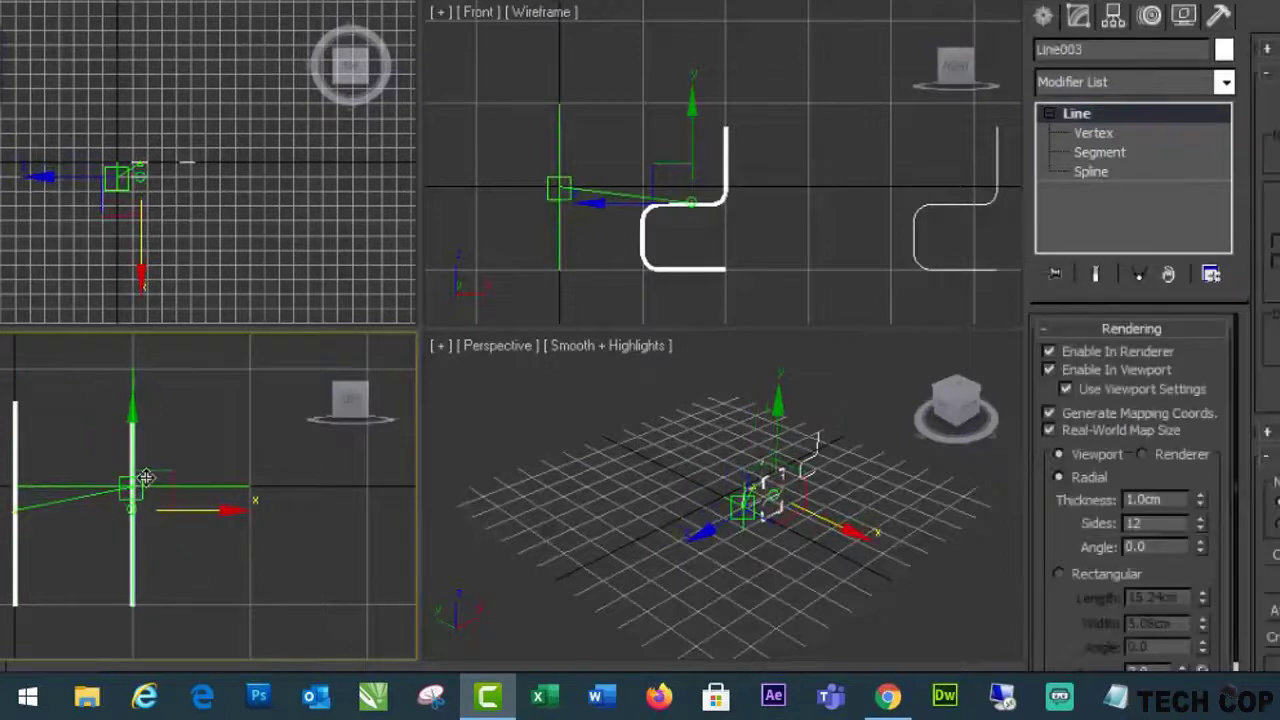
click(644, 450)
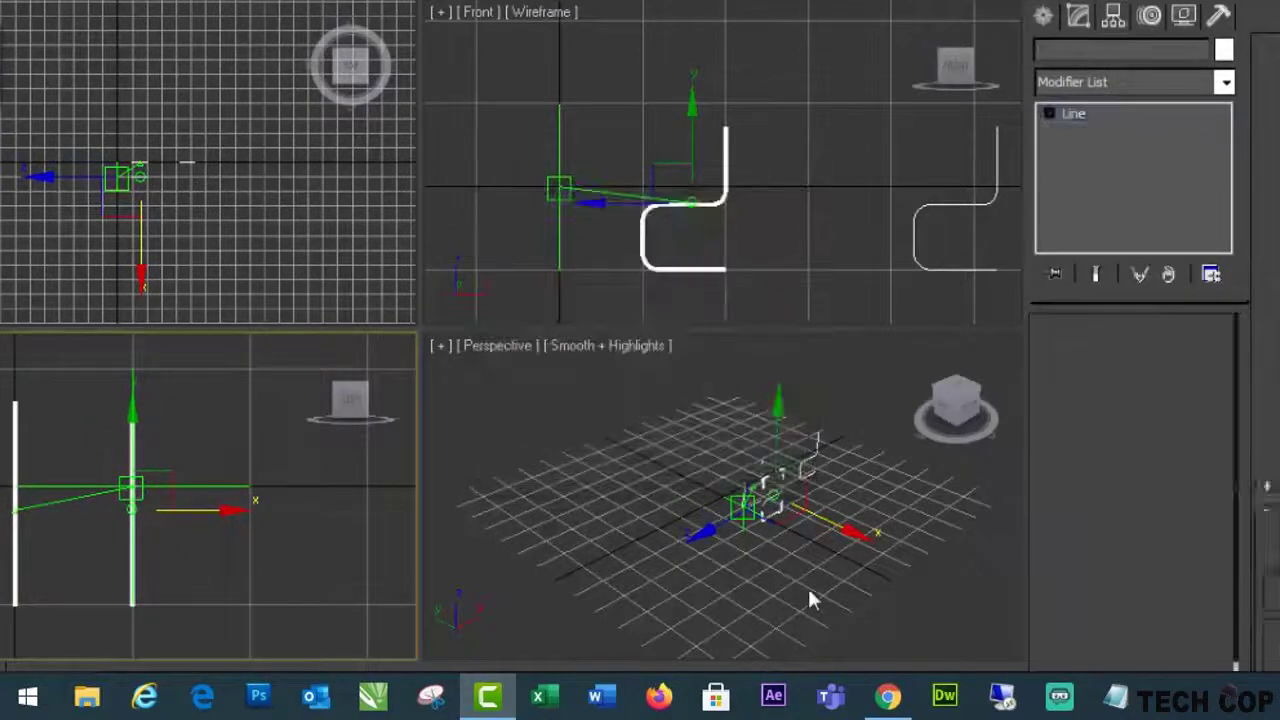
Attach the original thickened line to its new copy so both side profiles form one shape, leaving the plain line separate.
click(808, 583)
key(alt+w)
scroll(850, 373, up, 4)
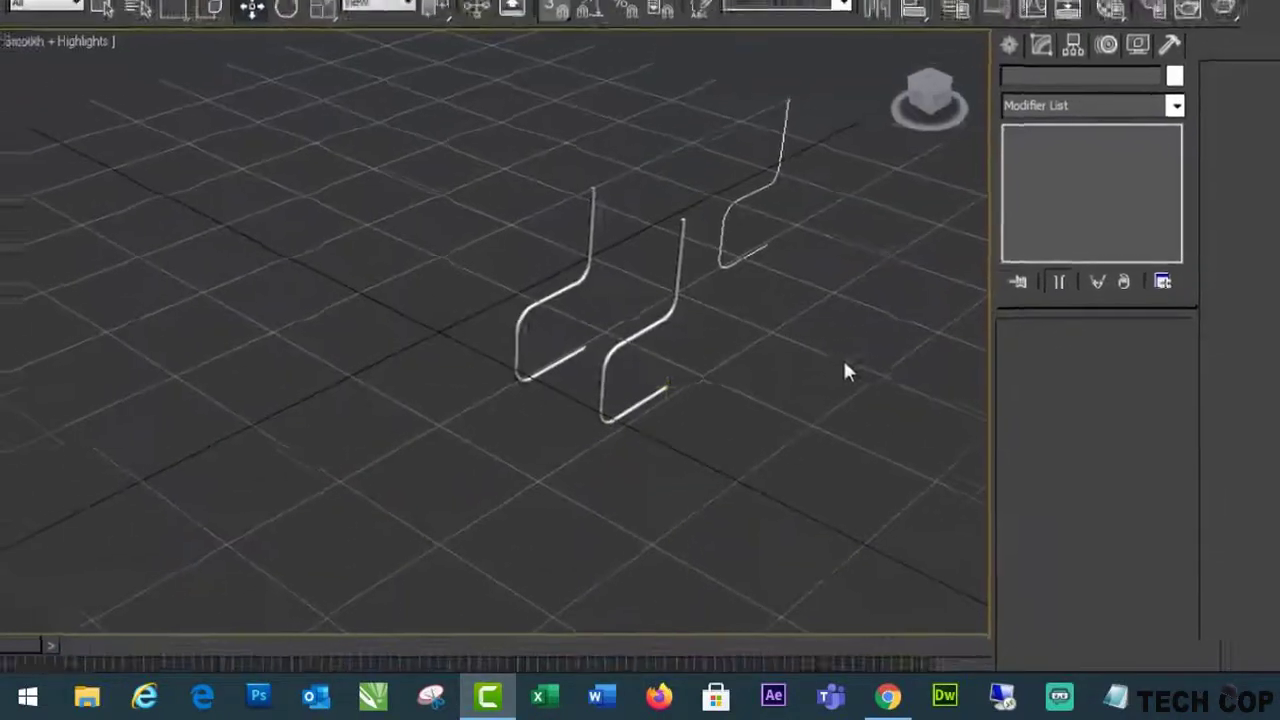
middle_drag(820, 388, 590, 475)
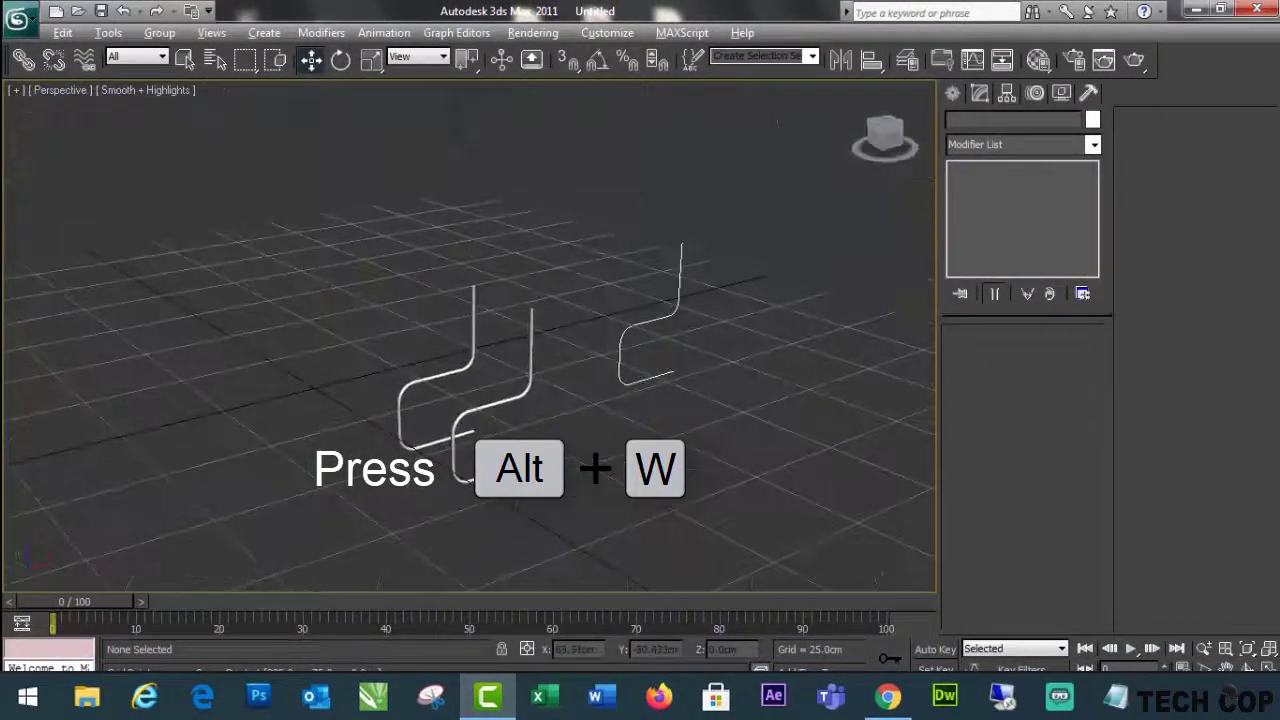
click(498, 400)
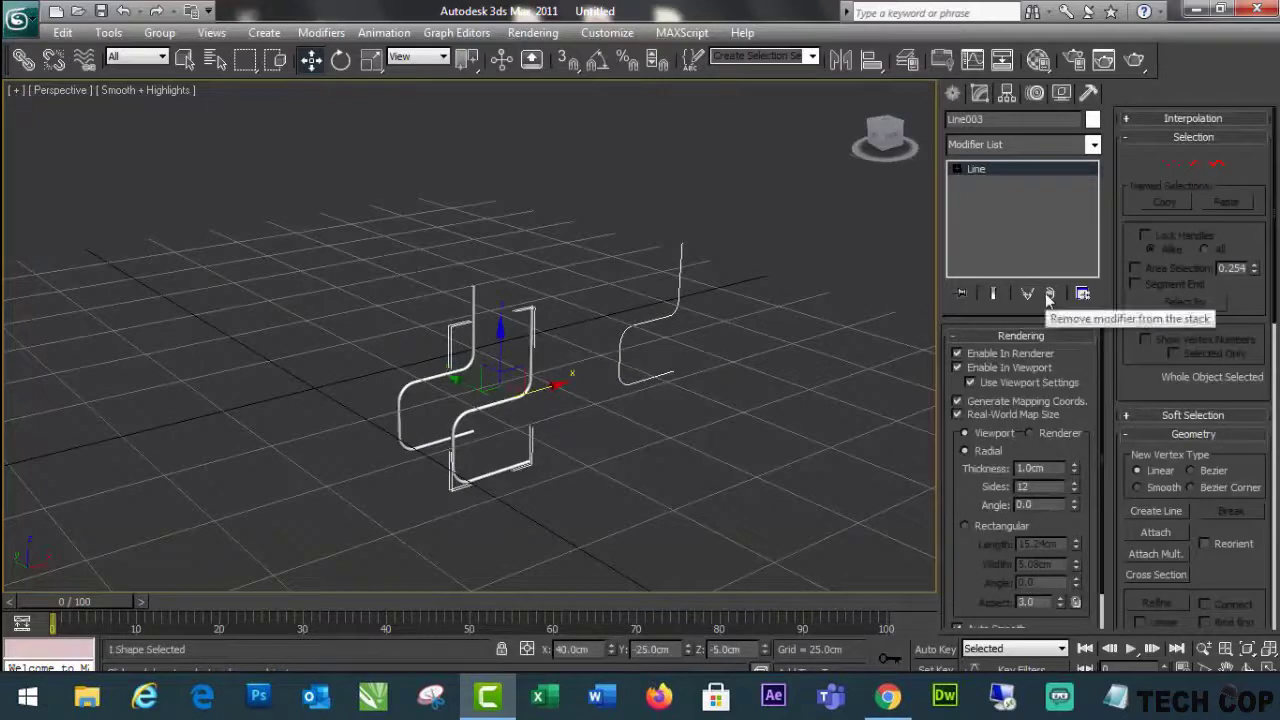
click(1008, 338)
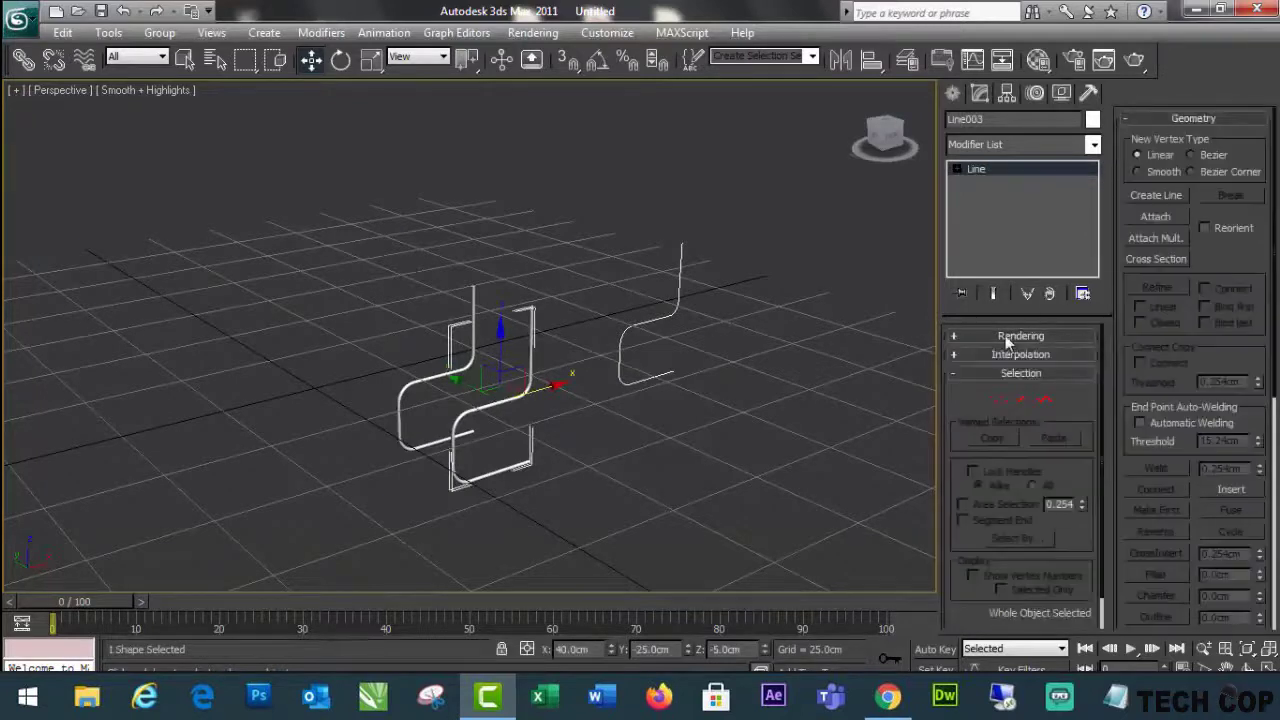
click(1158, 219)
click(430, 374)
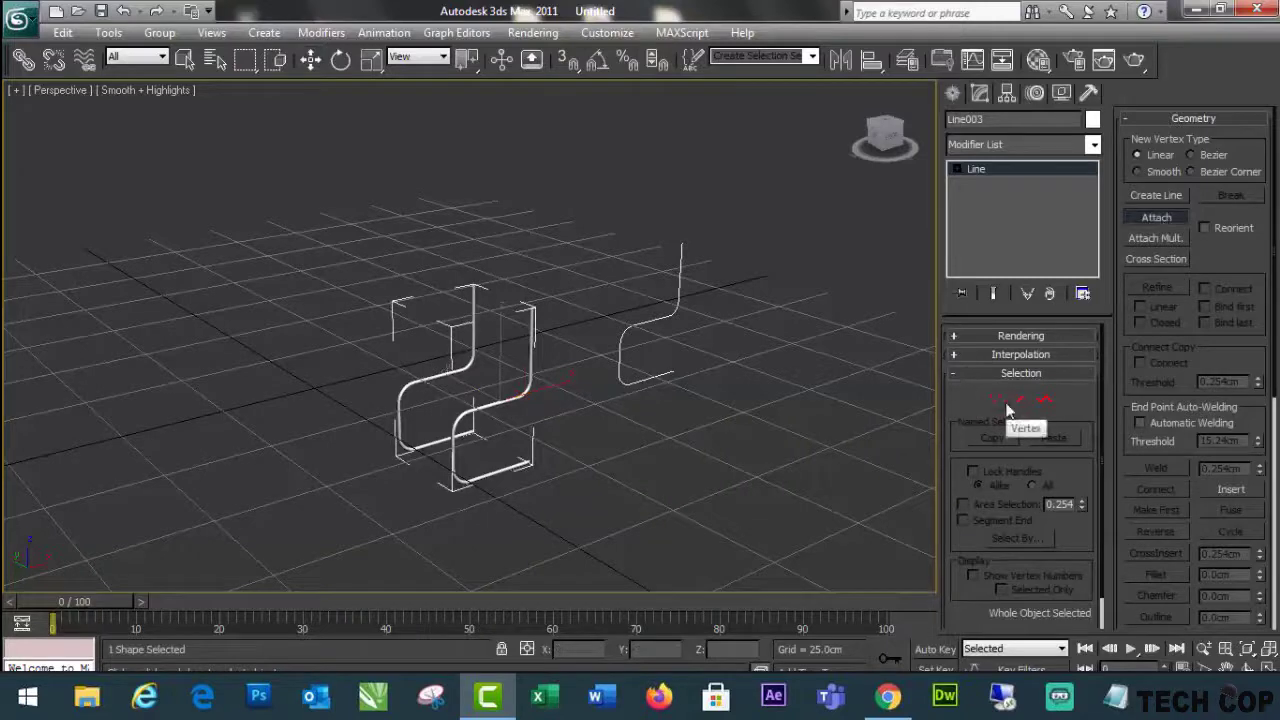
click(1150, 221)
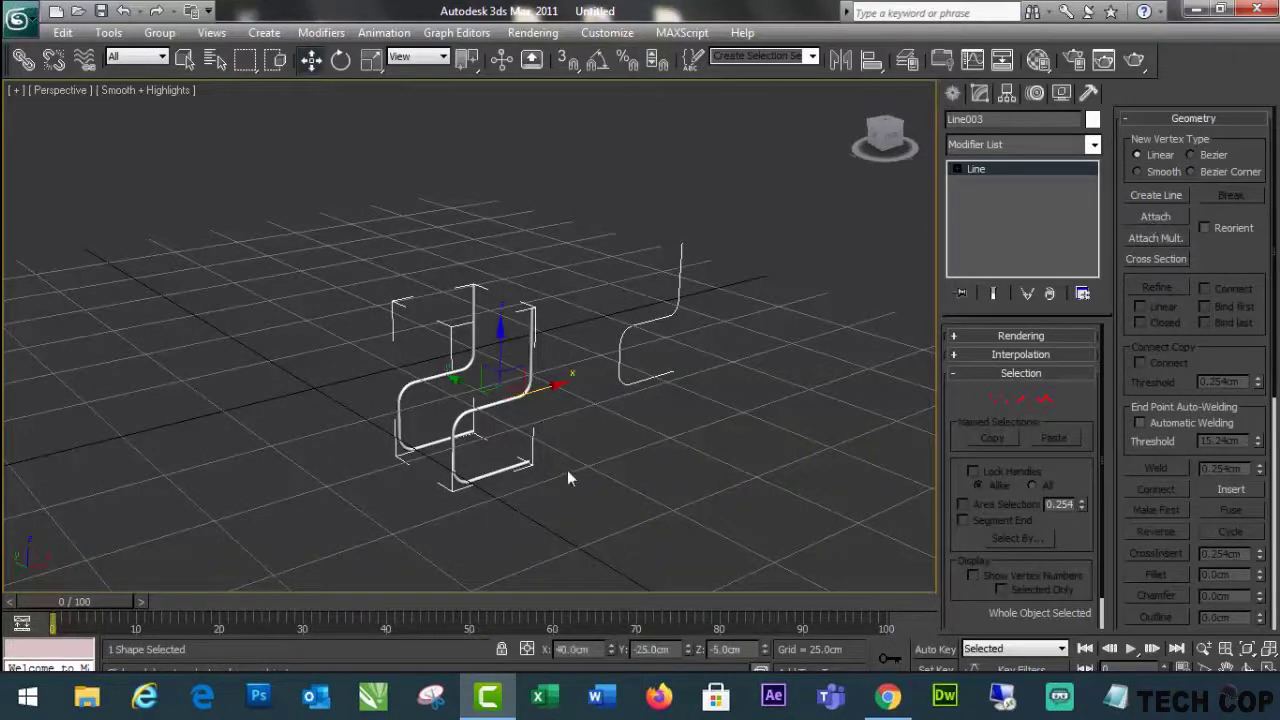
Create a straight line within the shape, snapped between the open lower ends of the two side profiles.
alt+middle_drag(567, 470, 490, 470)
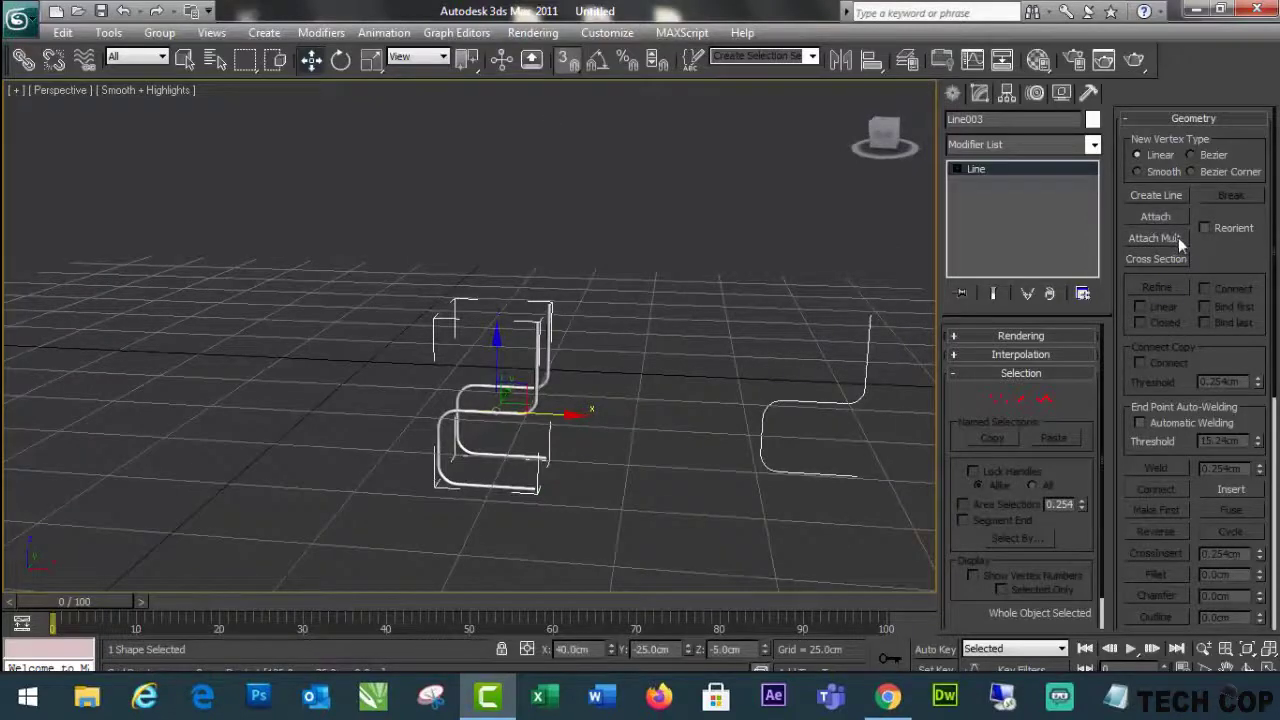
click(1156, 195)
scroll(567, 523, up, 3)
scroll(567, 525, up, 2)
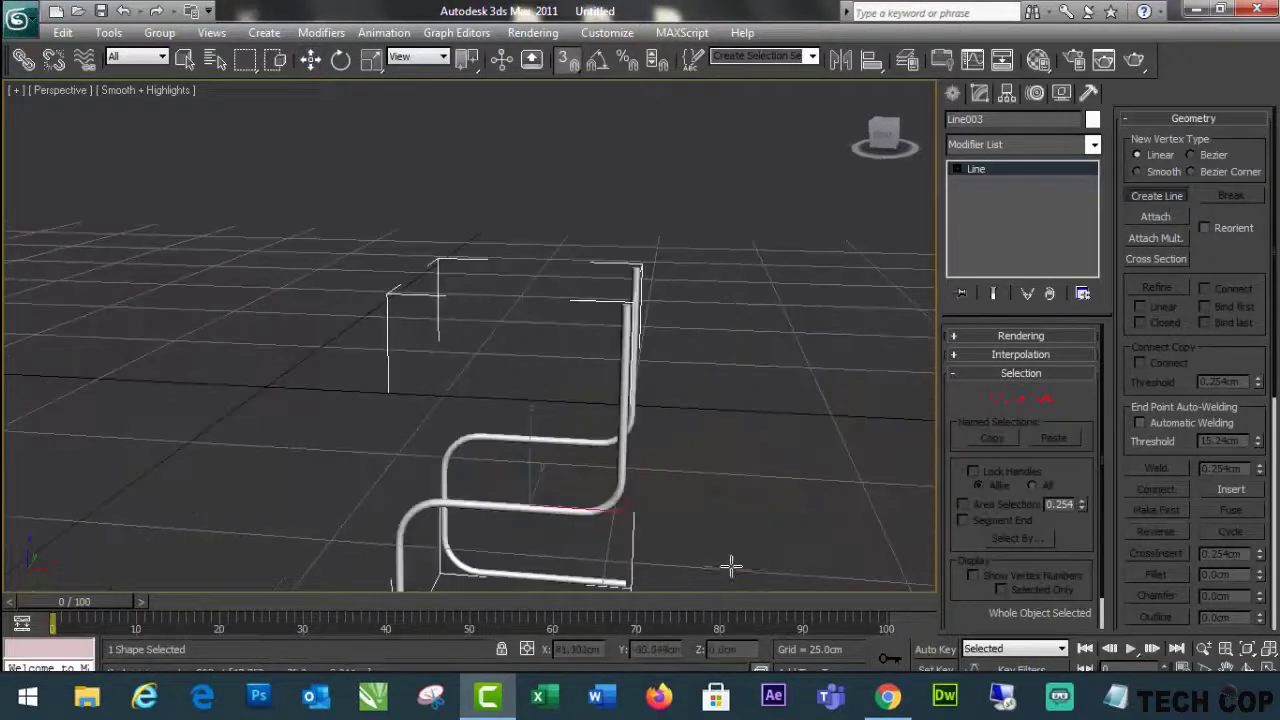
middle_drag(731, 563, 641, 402)
alt+middle_drag(631, 483, 577, 523)
click(508, 498)
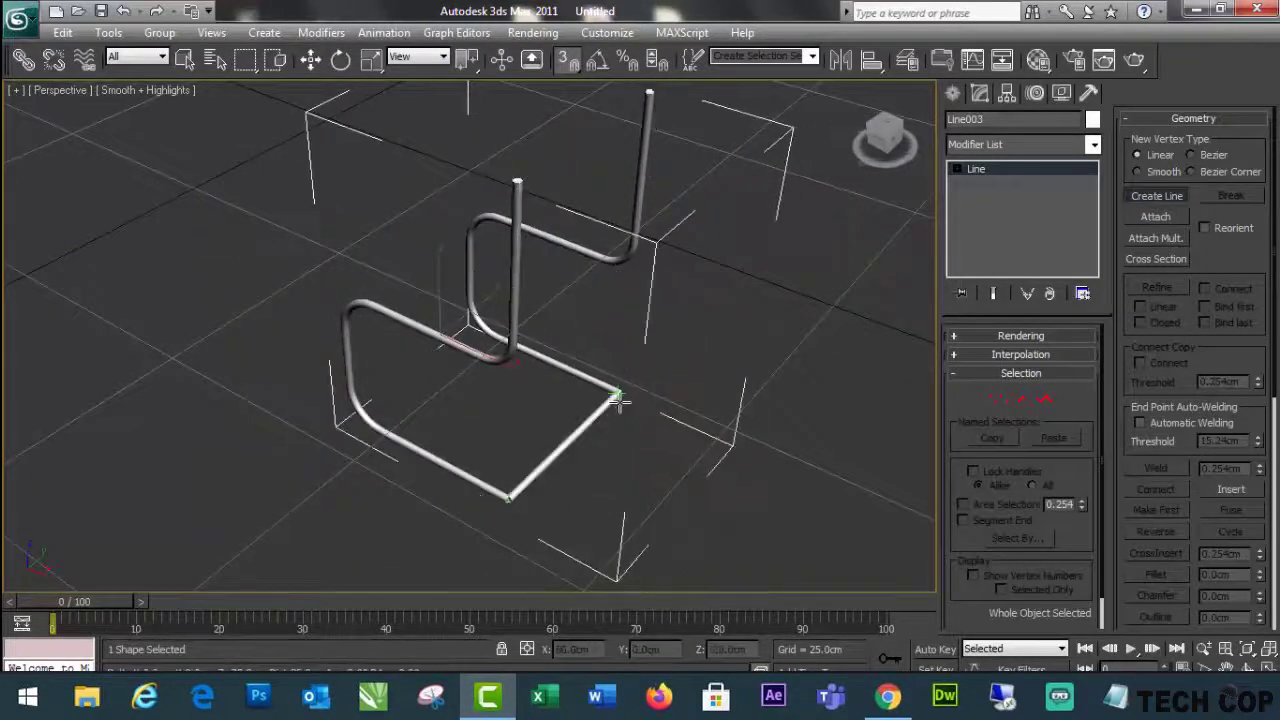
right_click(687, 407)
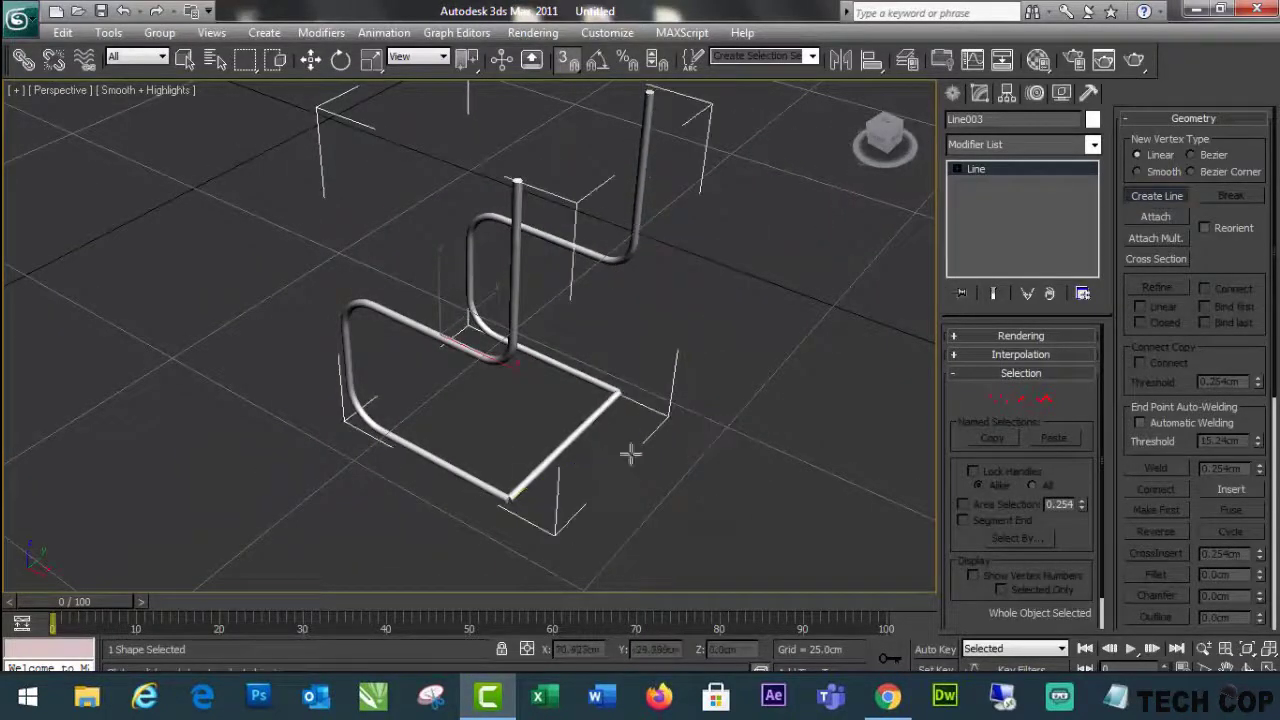
Select the overlapping vertices at both lower corners of the frame and weld them with the 0.254 cm threshold.
click(998, 399)
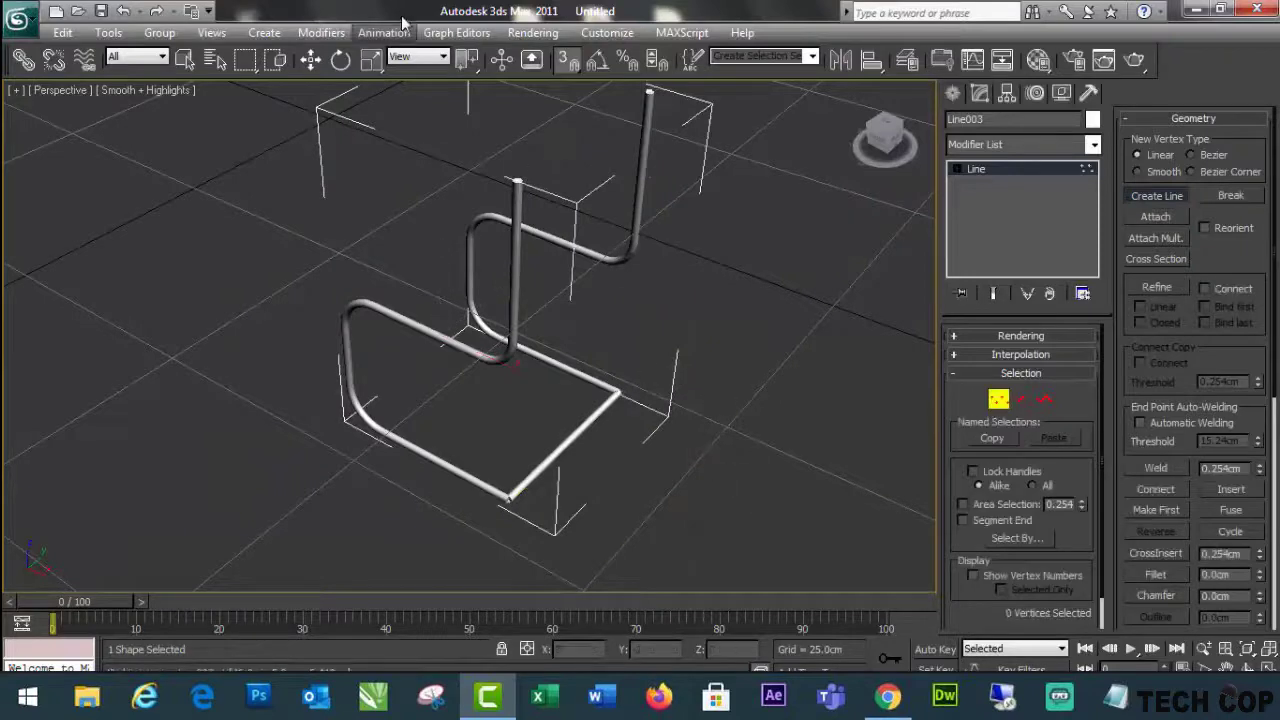
click(562, 70)
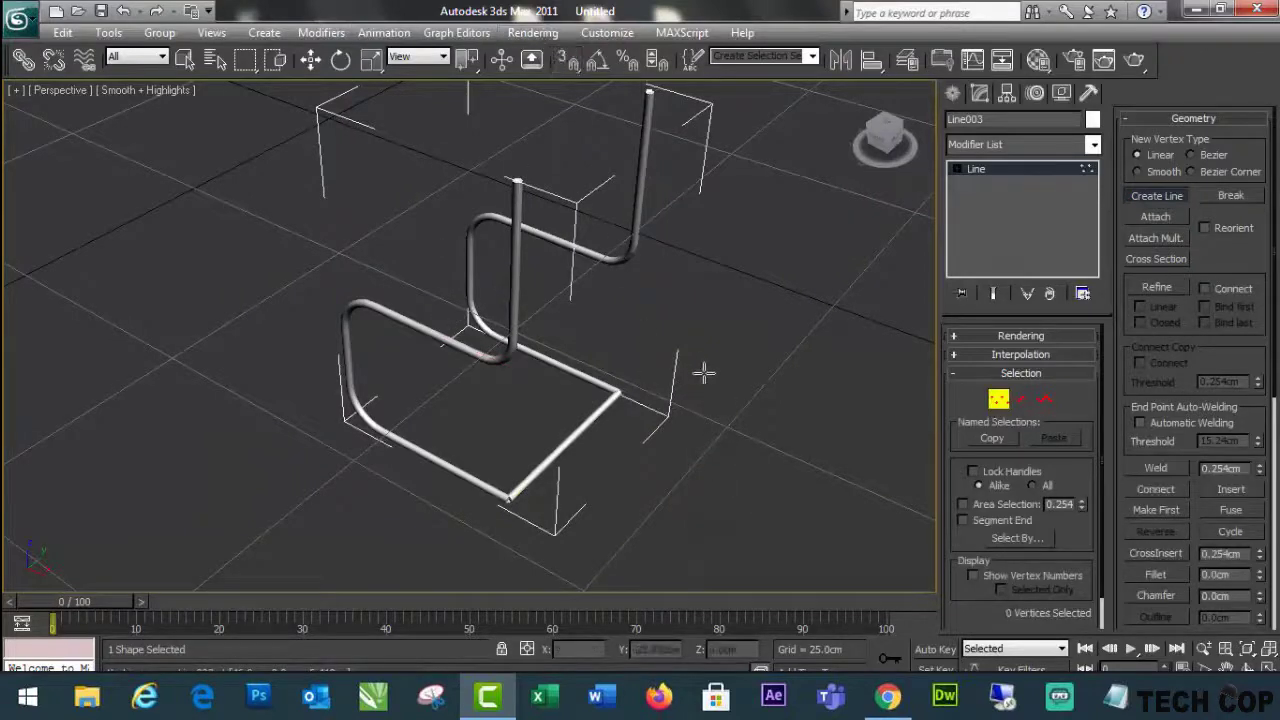
click(1170, 202)
ctrl+drag(657, 358, 570, 432)
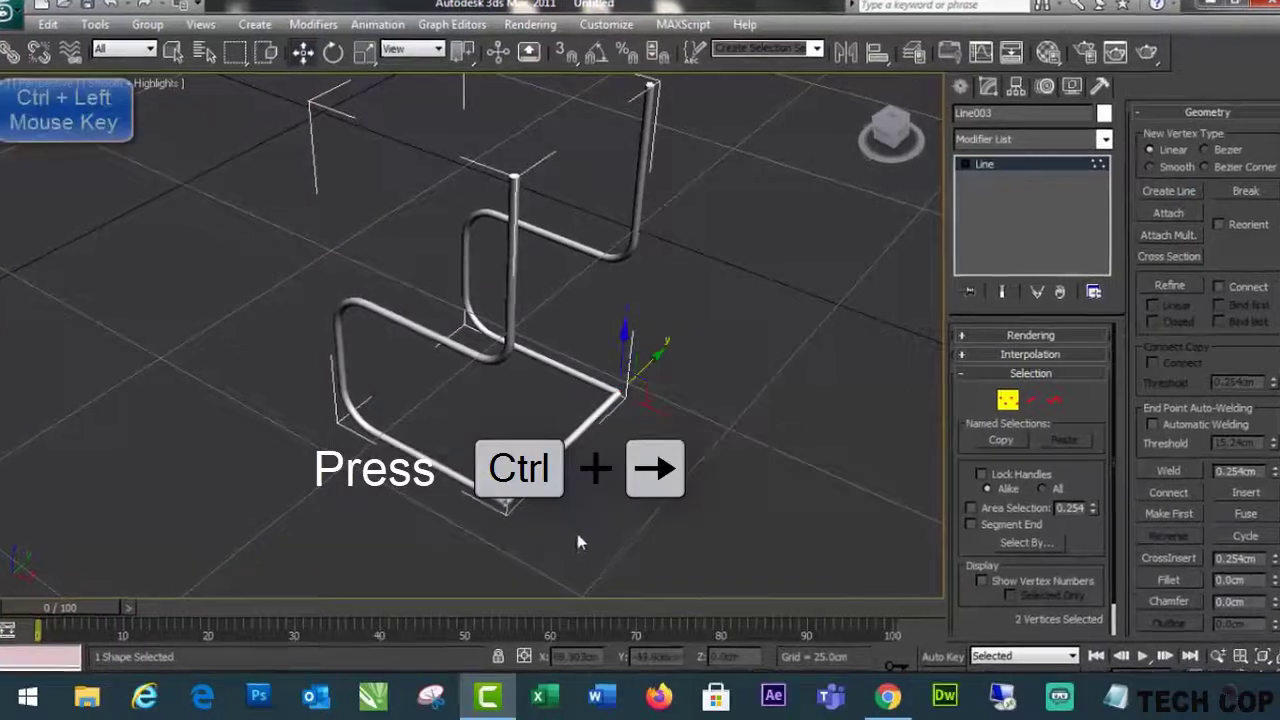
ctrl+drag(558, 542, 471, 482)
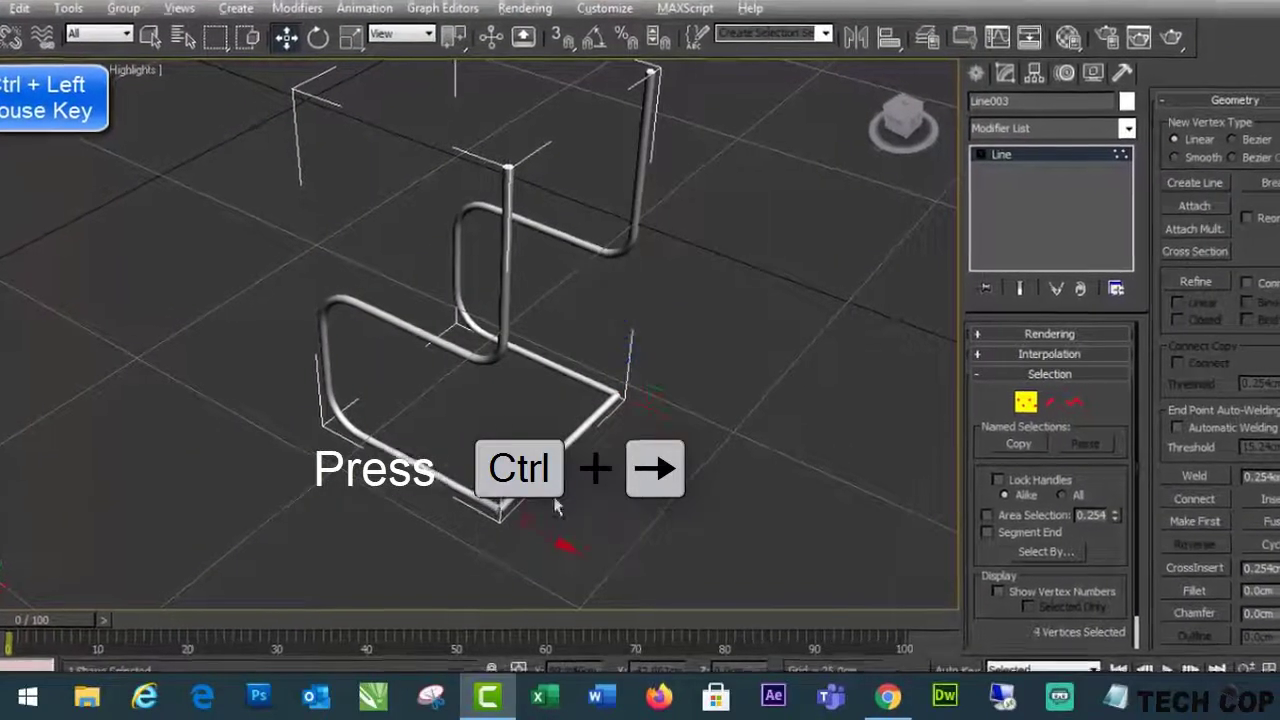
alt+middle_drag(554, 506, 634, 451)
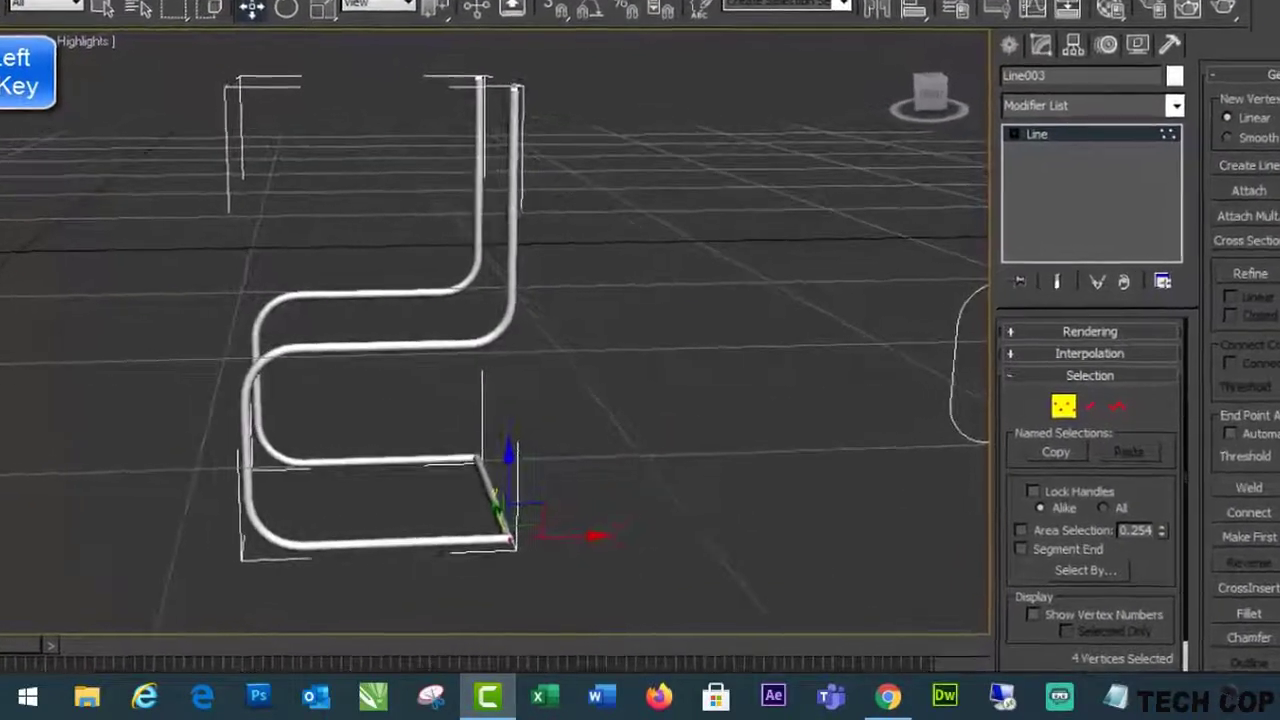
click(1258, 490)
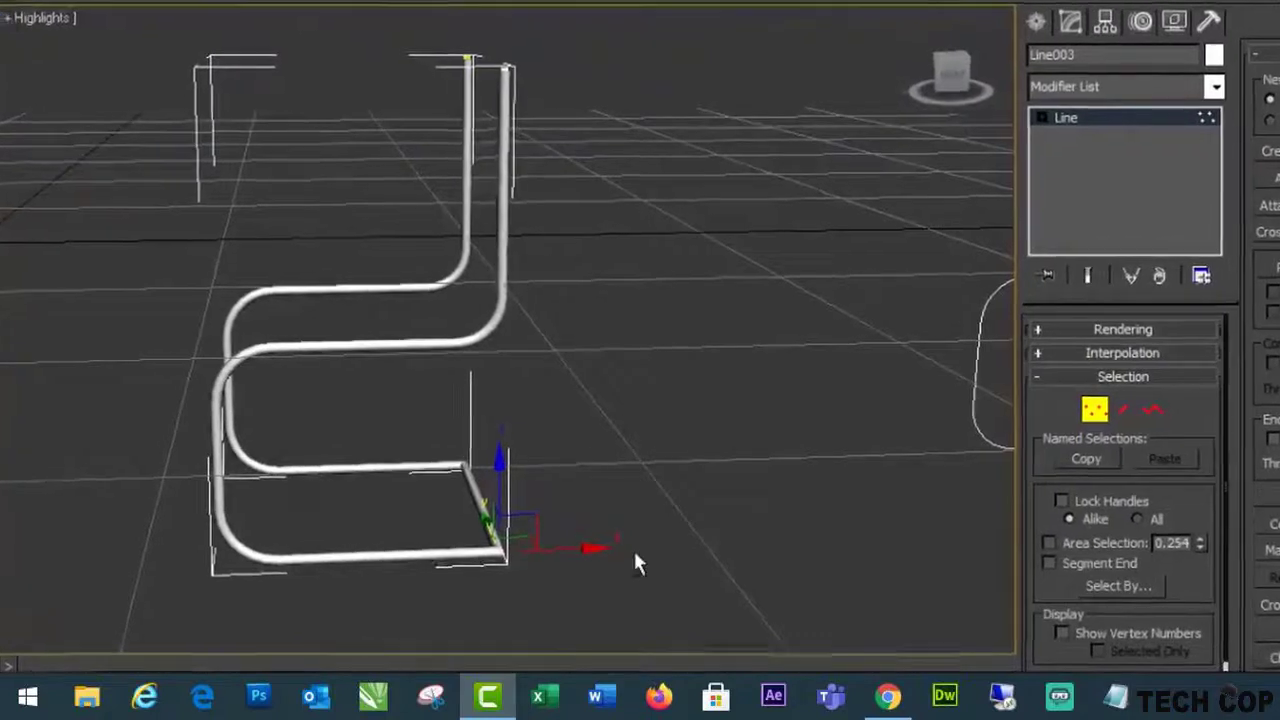
Fillet the two welded lower corners of the frame into rounded bends and leave vertex editing.
alt+middle_drag(633, 541, 623, 360)
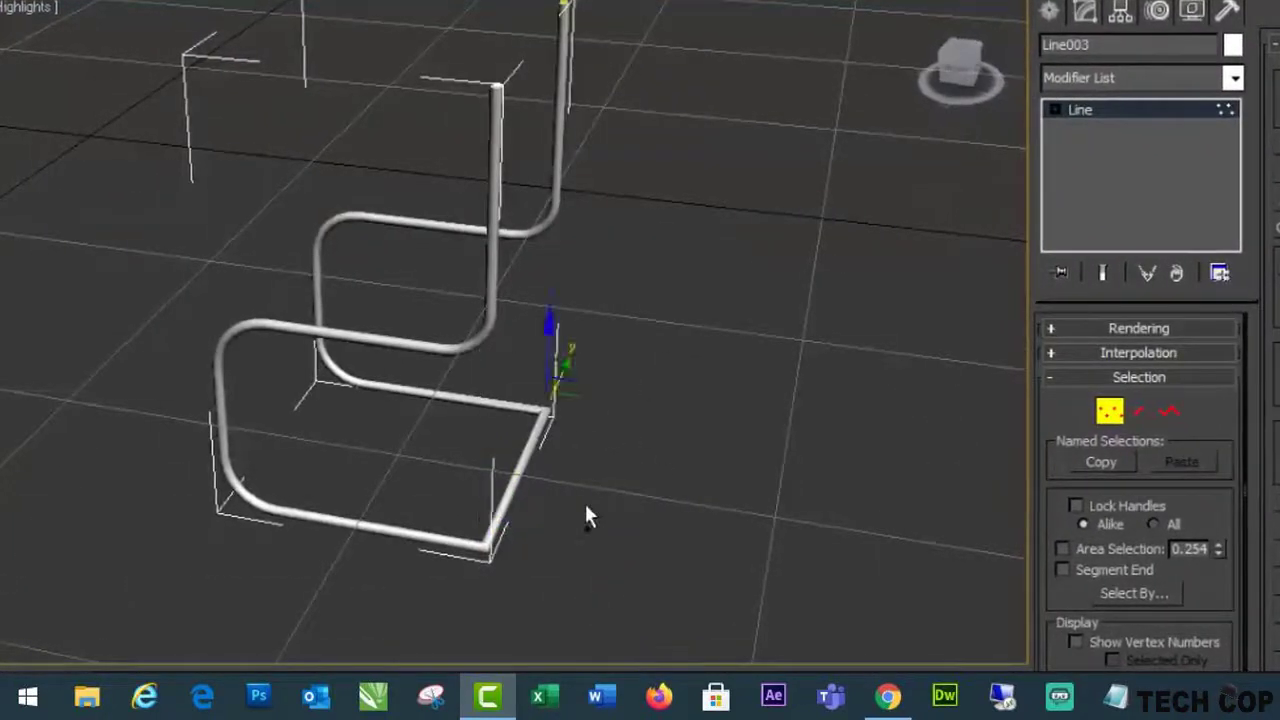
click(488, 547)
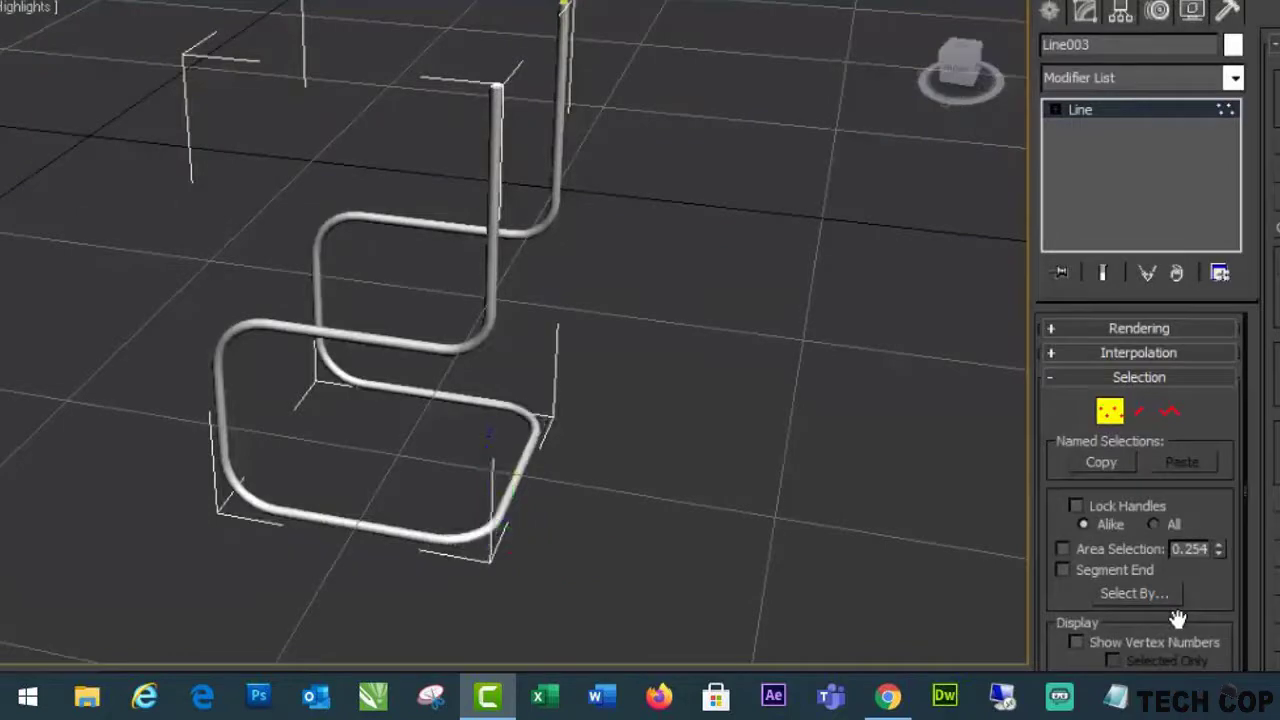
click(1110, 413)
alt+middle_drag(567, 596, 617, 566)
Draw a straight crossbar line in the top view, snapped between the two side rails at the front of the seat.
key(alt+w)
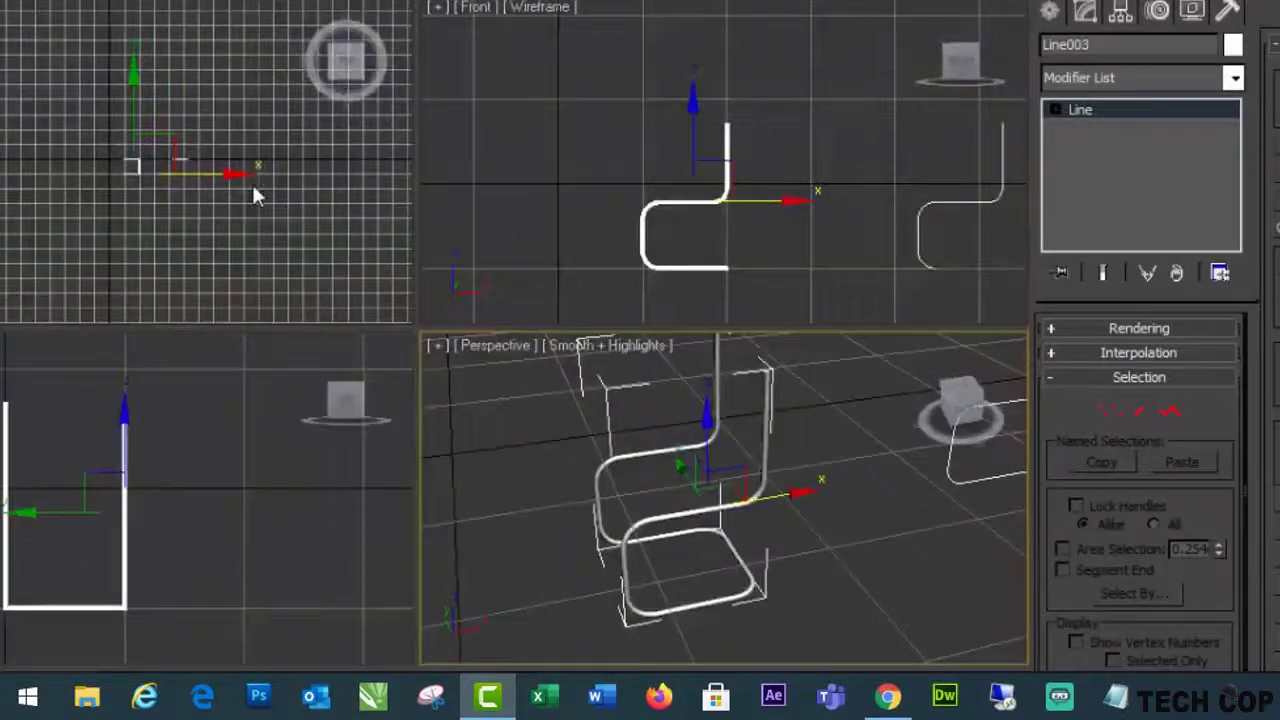
click(252, 222)
key(z)
key(alt+w)
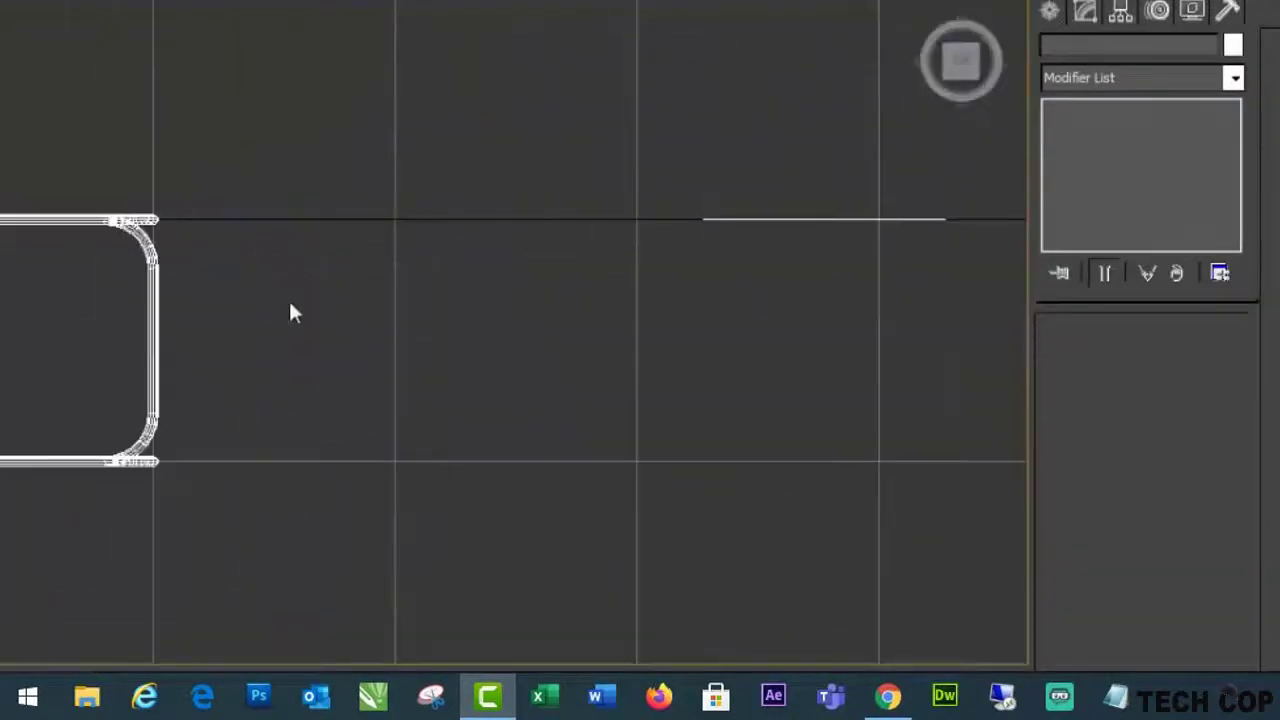
middle_drag(304, 326, 593, 323)
scroll(592, 322, up, 2)
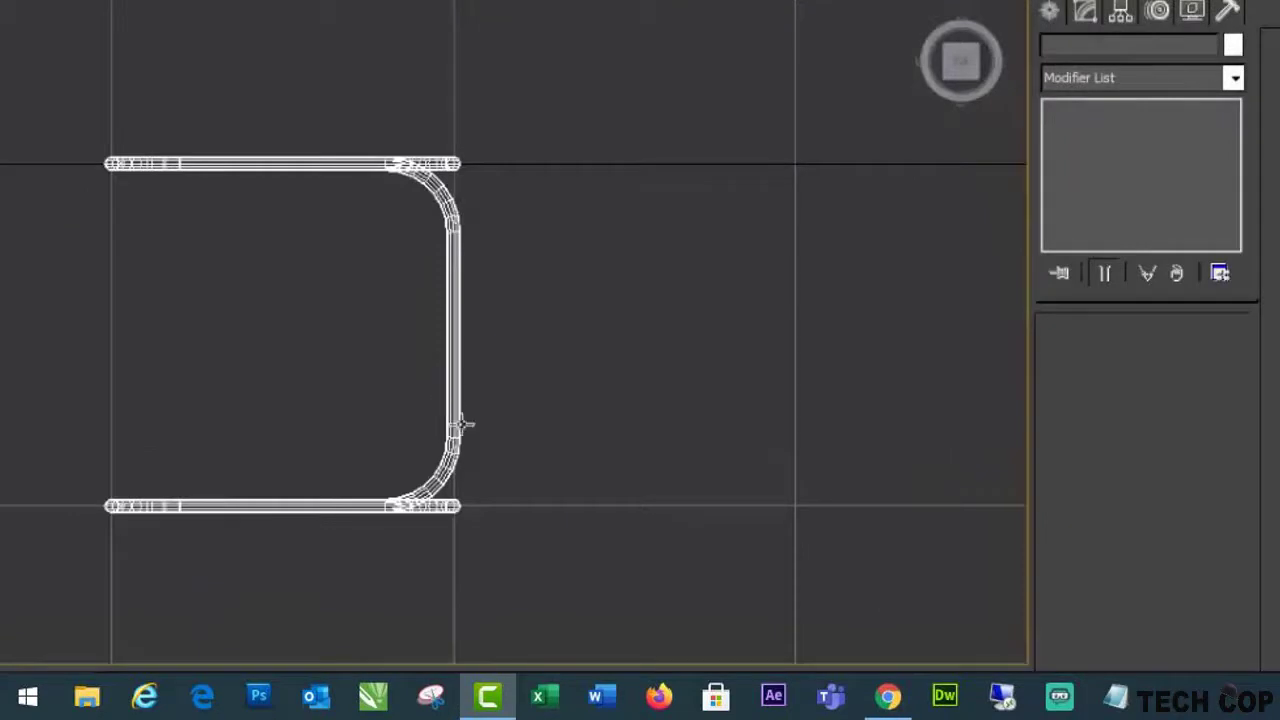
click(453, 410)
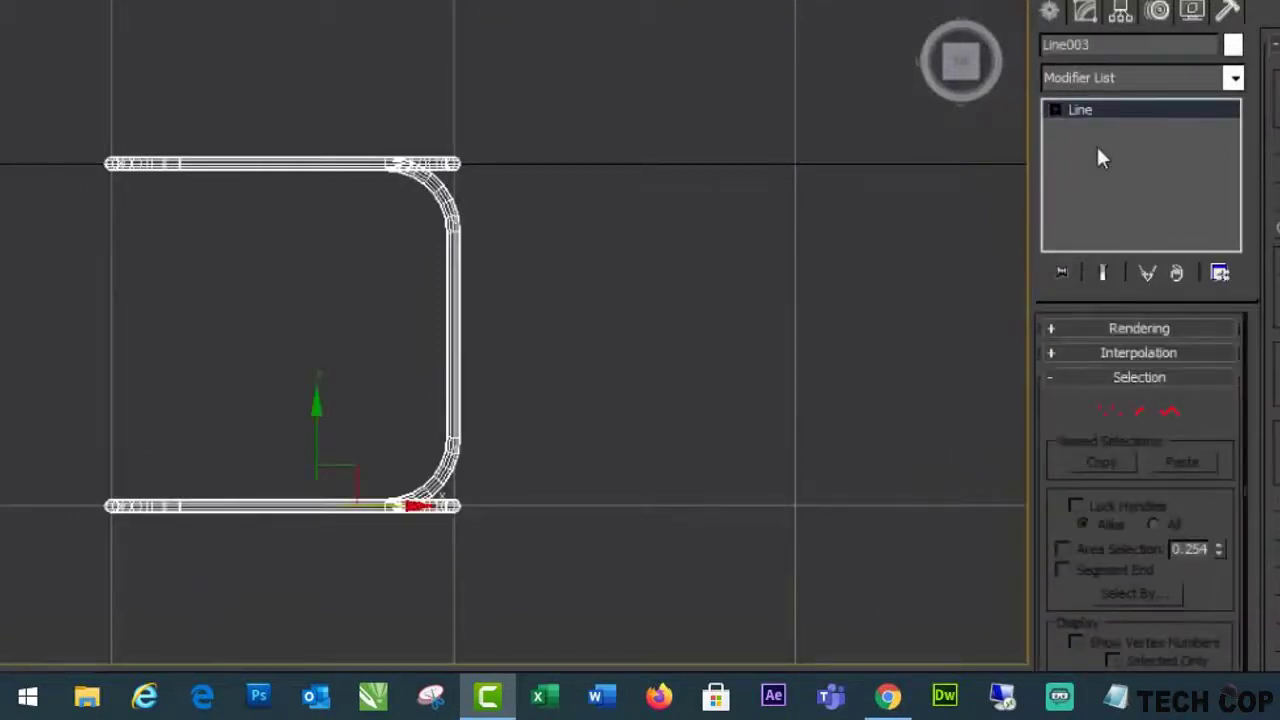
click(1049, 11)
click(1094, 188)
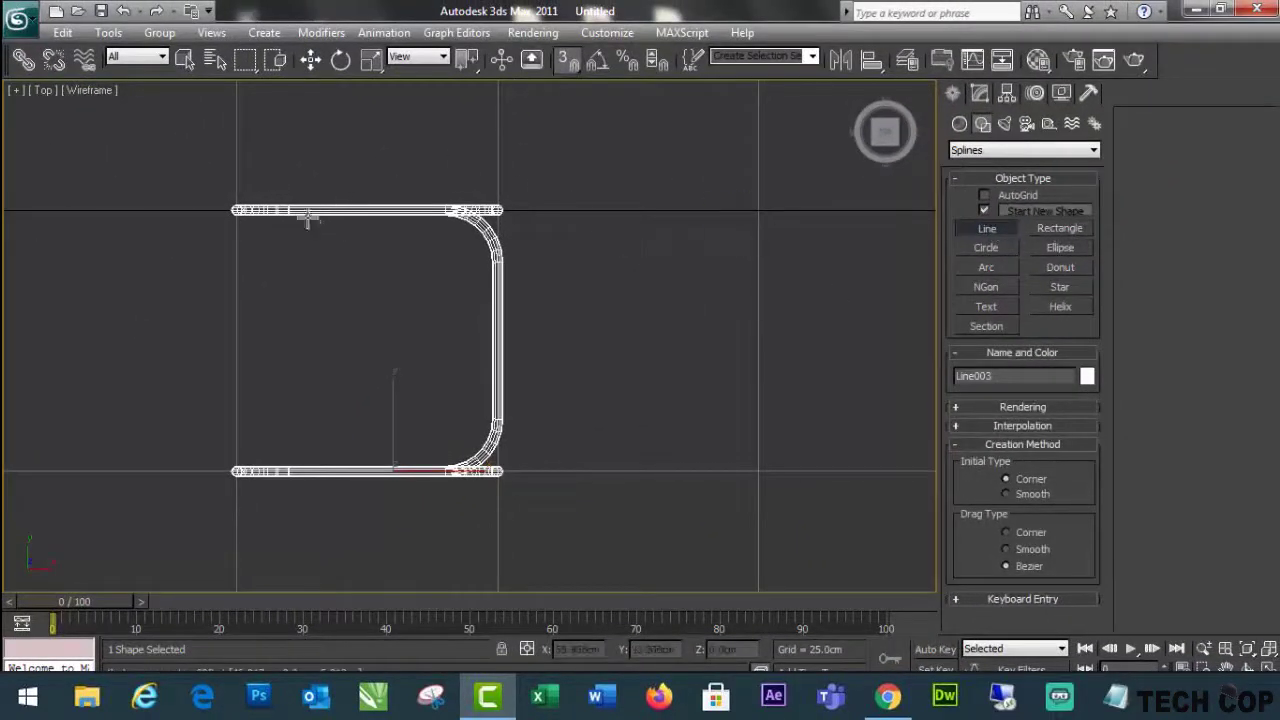
click(289, 210)
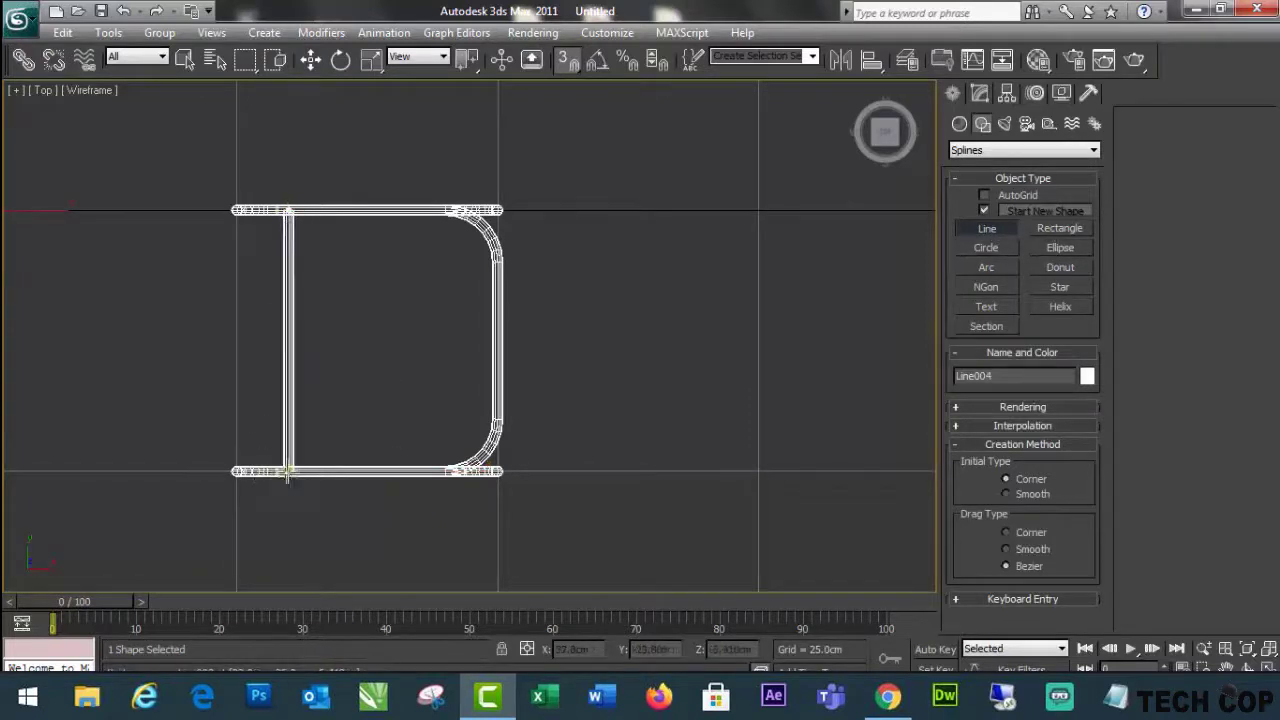
click(287, 471)
right_click(289, 468)
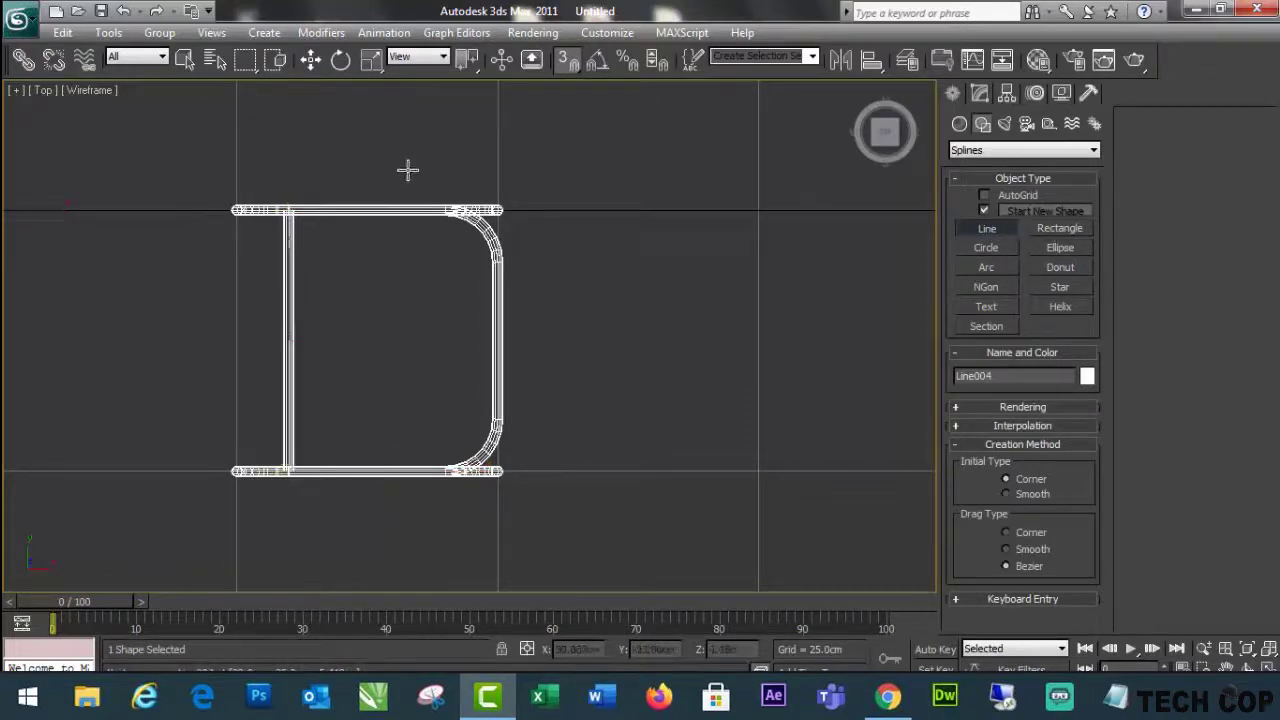
Turn snapping off and clone the crossbar as one copy along the X axis toward the backrest.
click(566, 60)
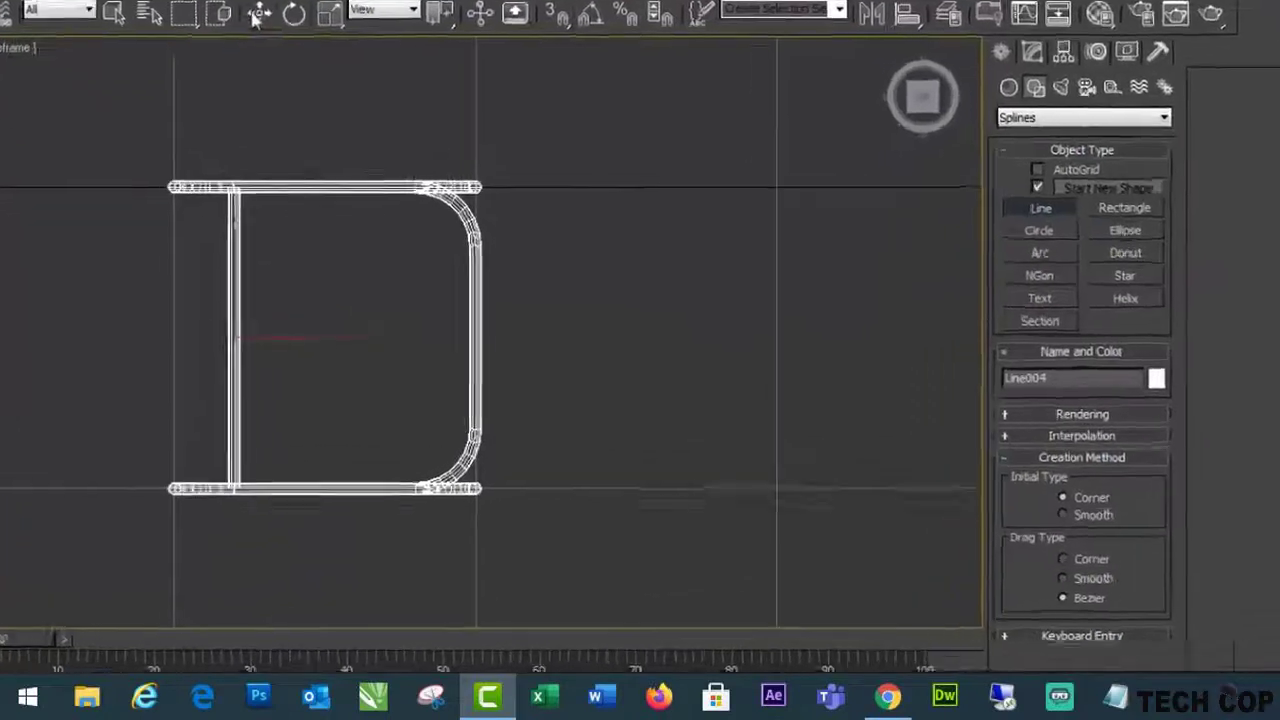
click(310, 60)
shift+drag(341, 341, 343, 341)
shift+drag(251, 335, 411, 338)
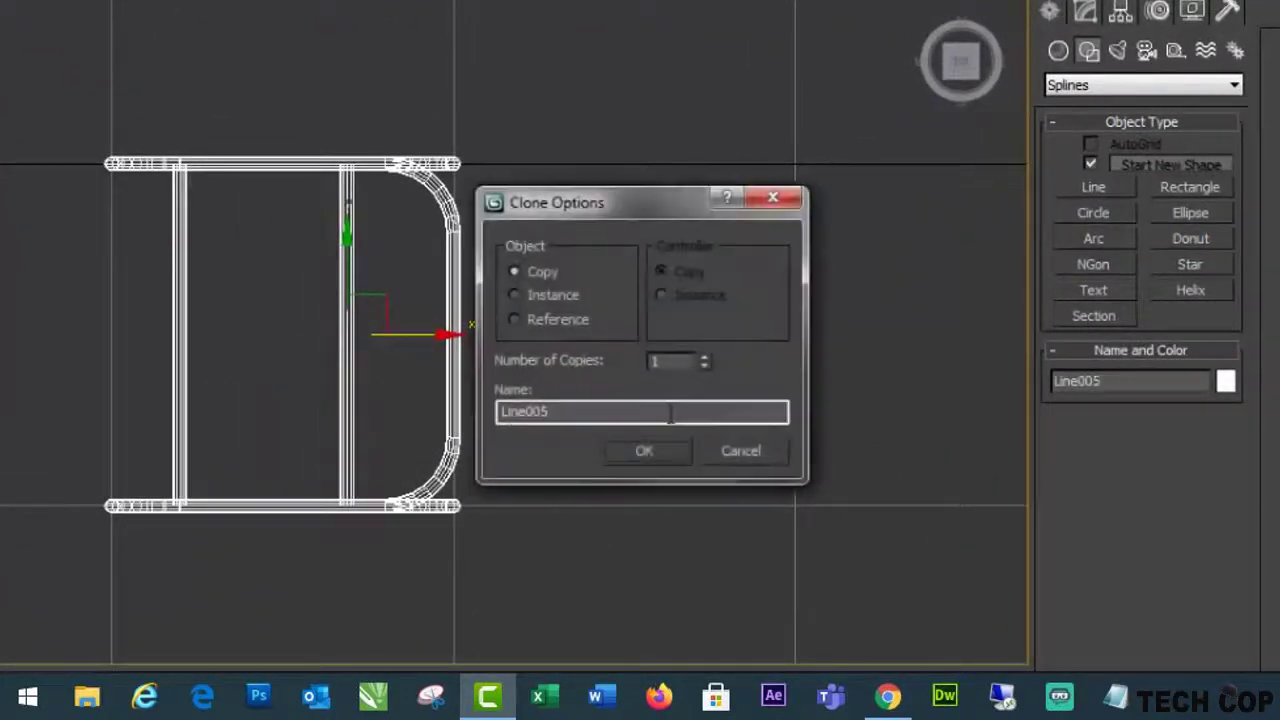
click(645, 451)
click(649, 455)
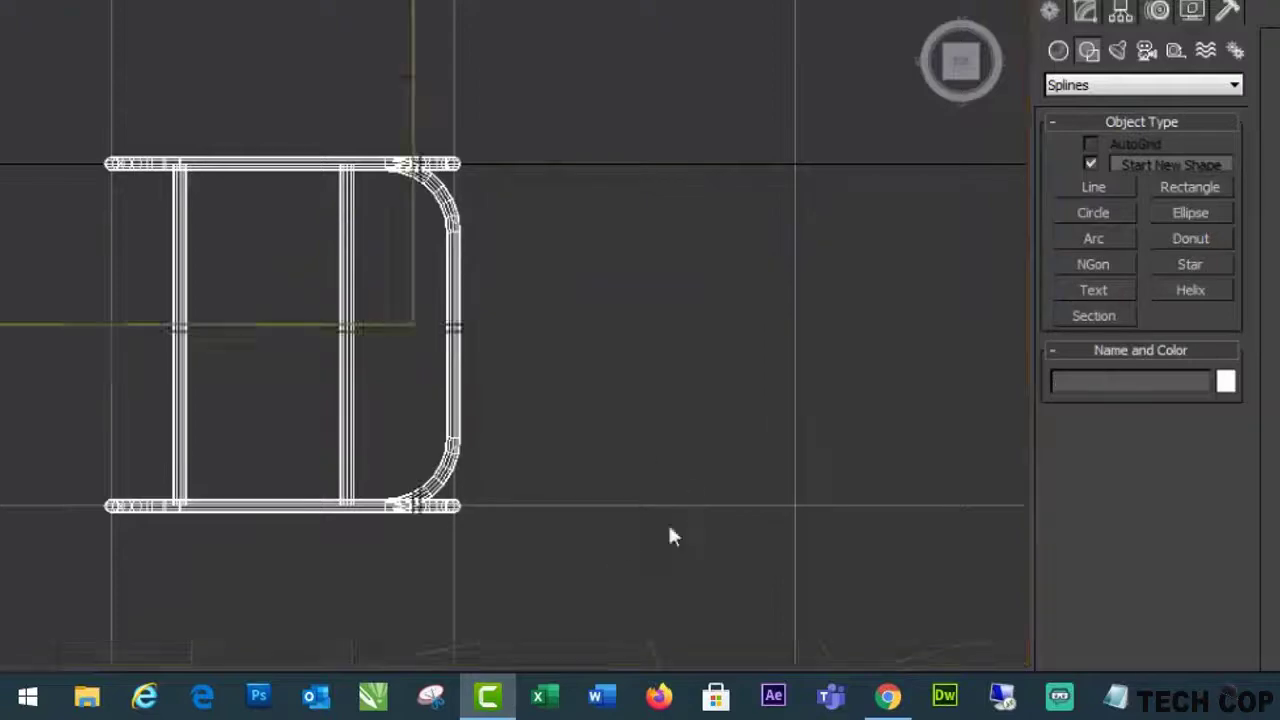
Render the perspective view of the chair frame to check it, and close the rendered image.
key(alt+w)
click(700, 606)
key(alt+w)
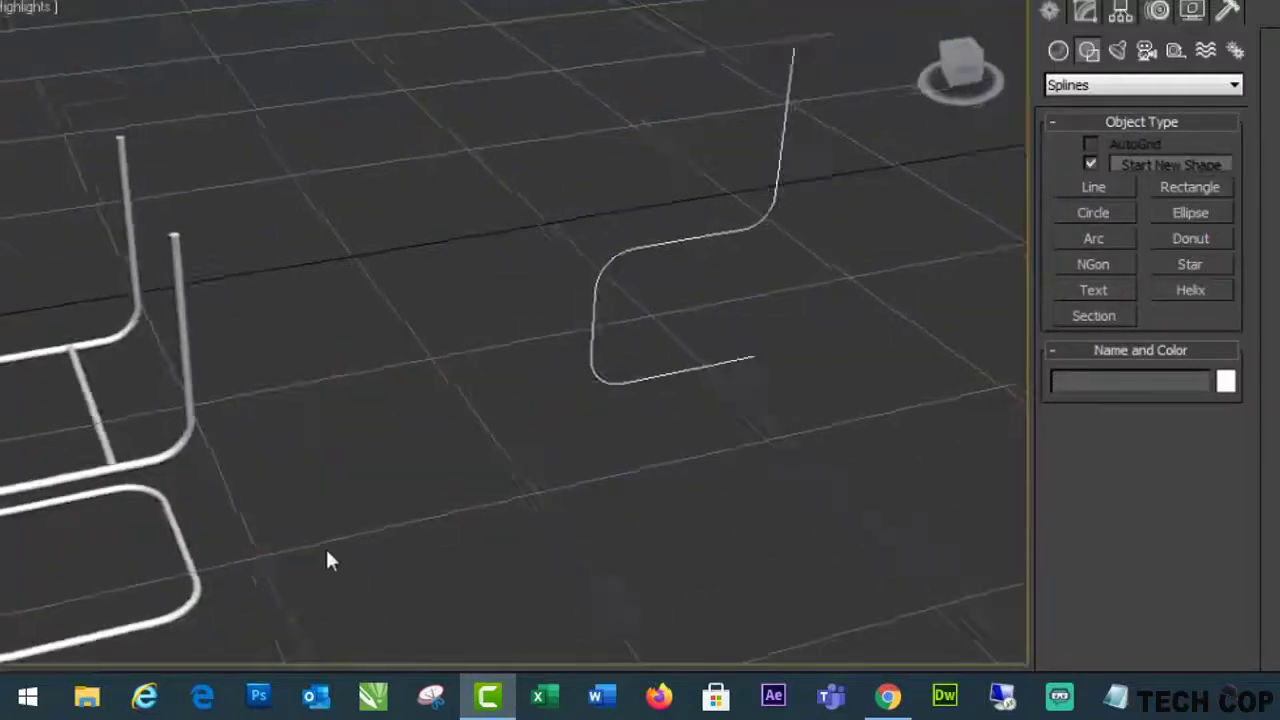
middle_drag(381, 527, 525, 390)
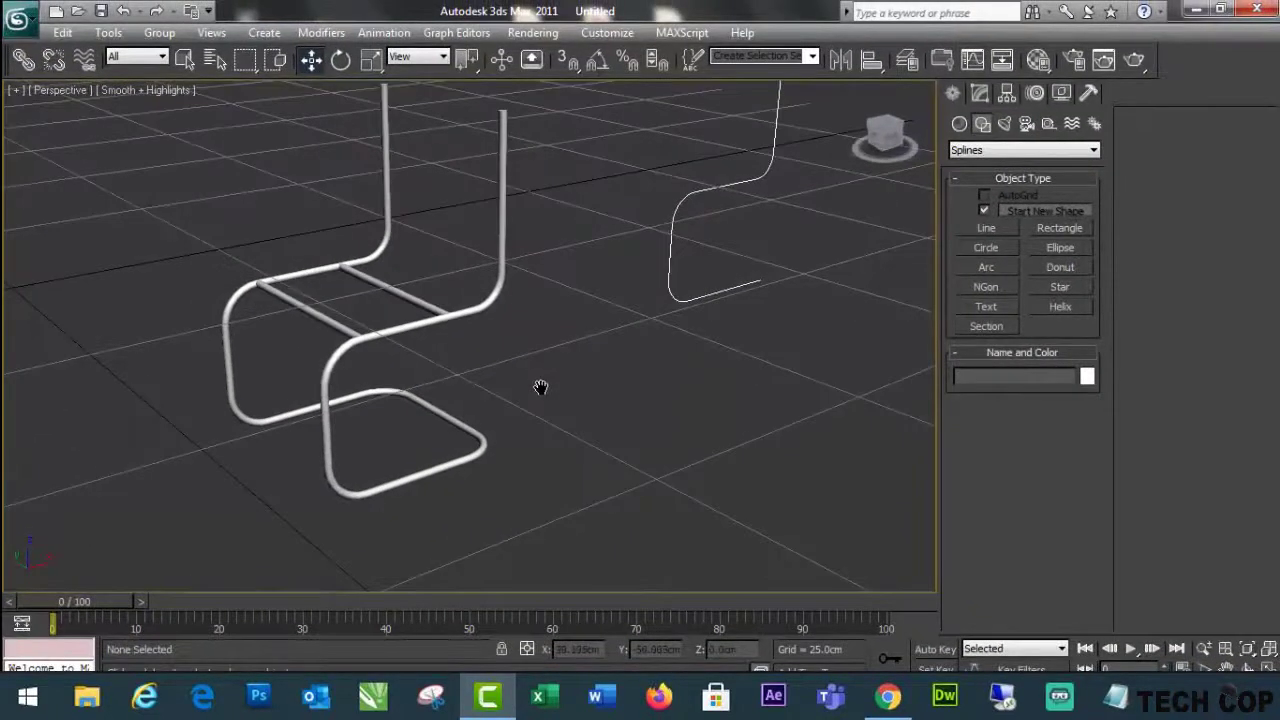
key(shift+q)
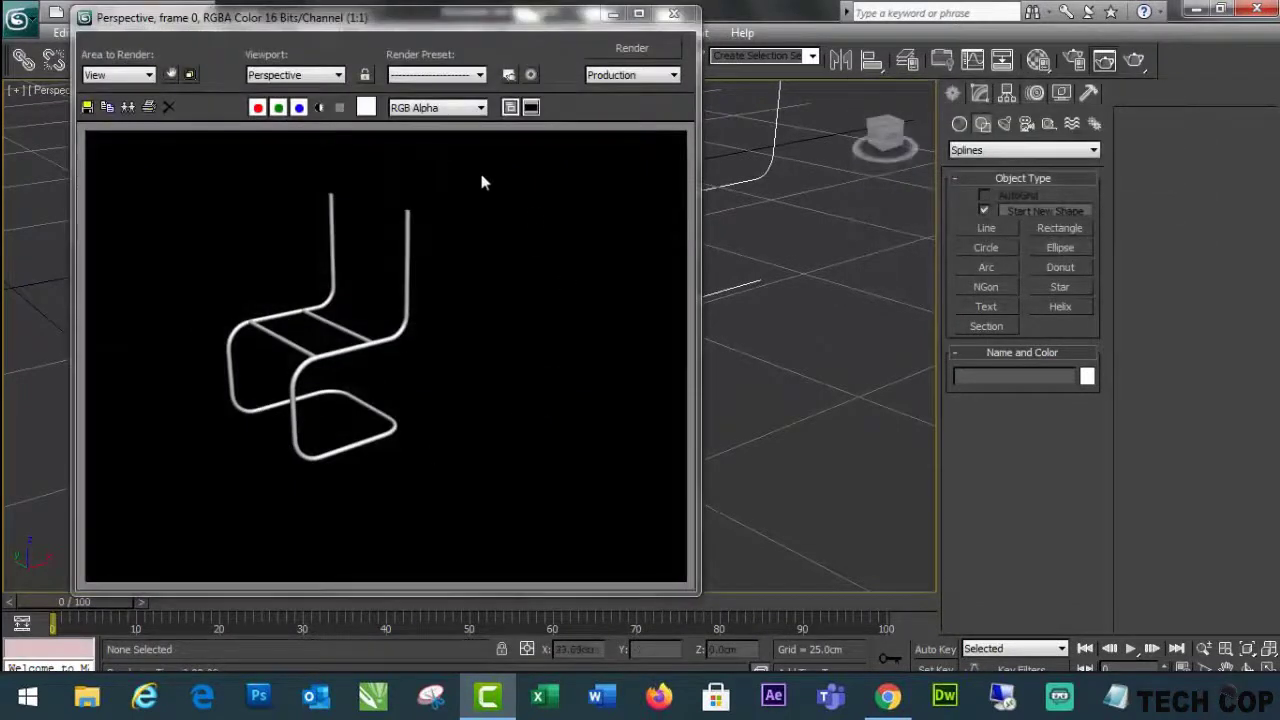
click(674, 14)
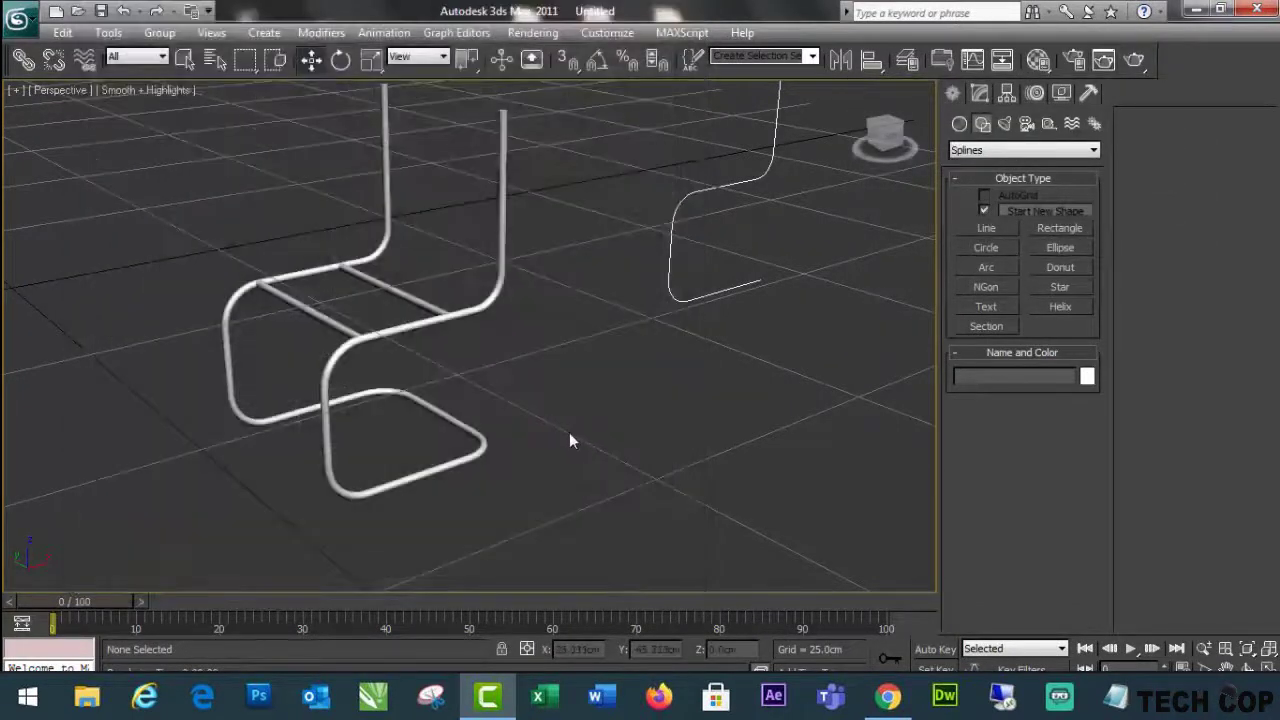
Select the plain profile copy and delete the three vertices of its lower base section, keeping the seat and backrest curve.
scroll(569, 435, down, 3)
mouse_move(509, 417)
alt+middle_down()
mouse_move(500, 451)
mouse_move(516, 427)
alt+middle_up()
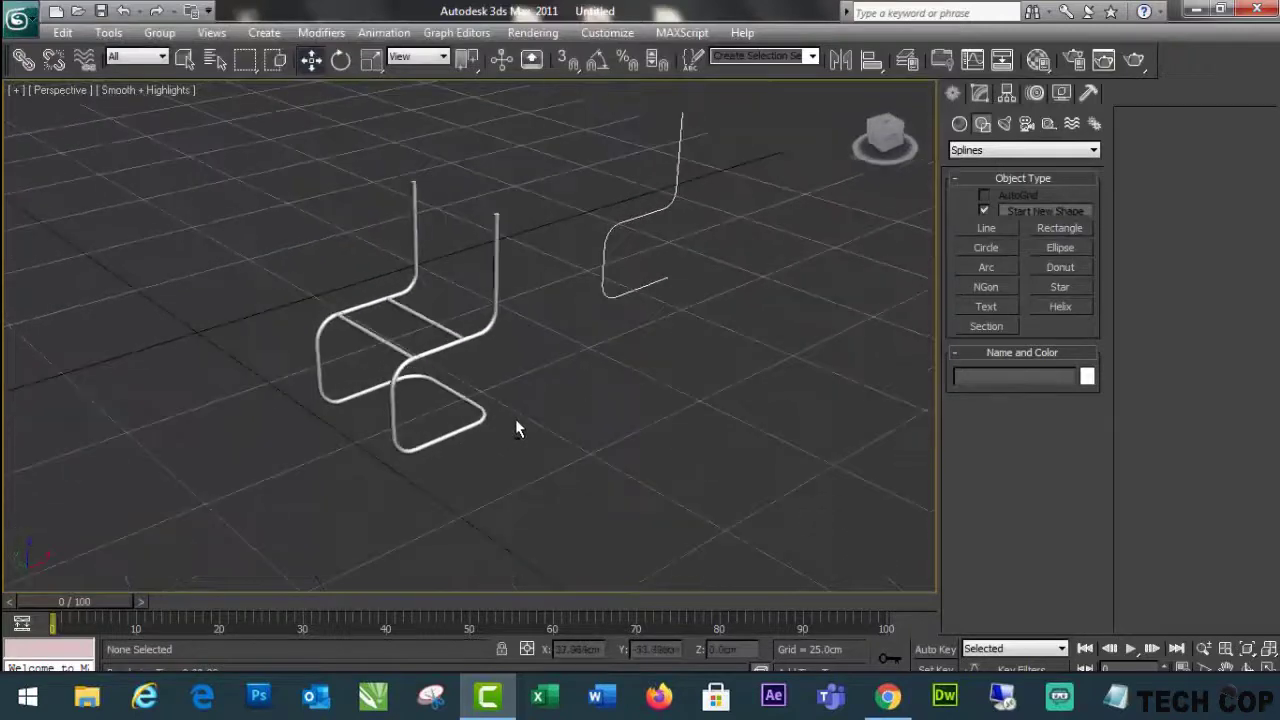
right_click(660, 207)
alt+middle_drag(749, 354, 660, 363)
key(alt+w)
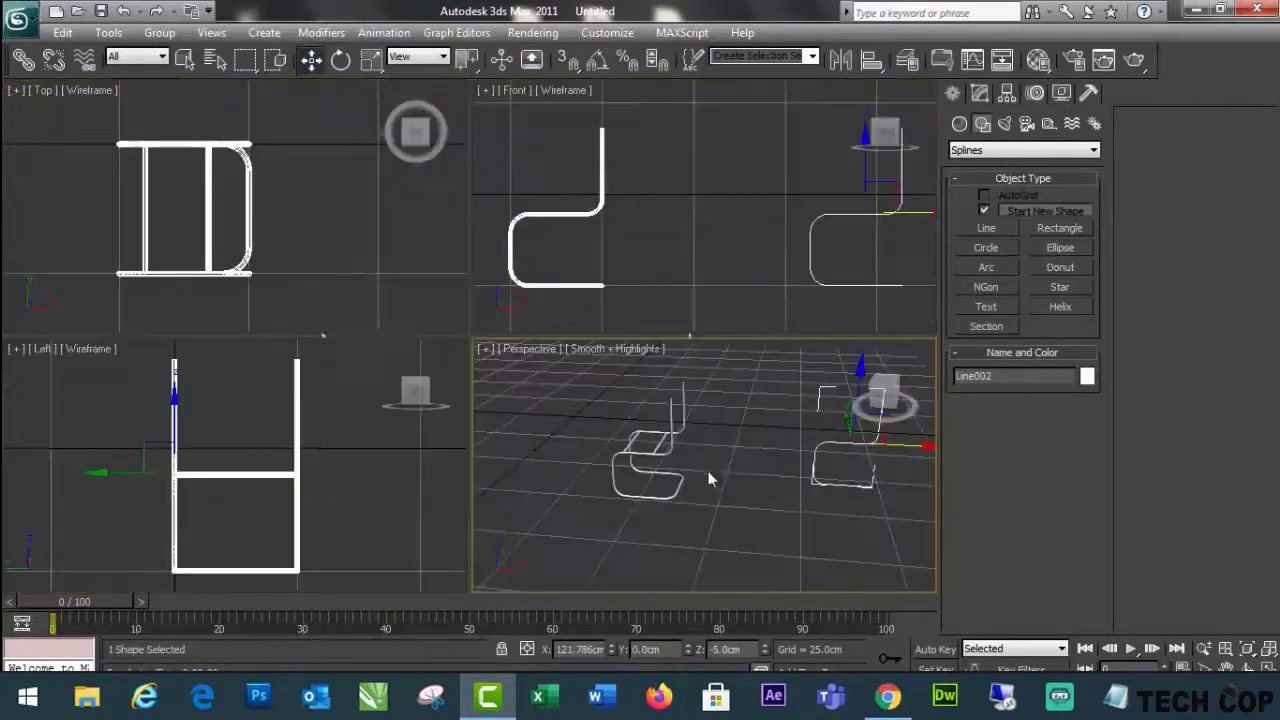
key(alt+w)
scroll(740, 457, up, 3)
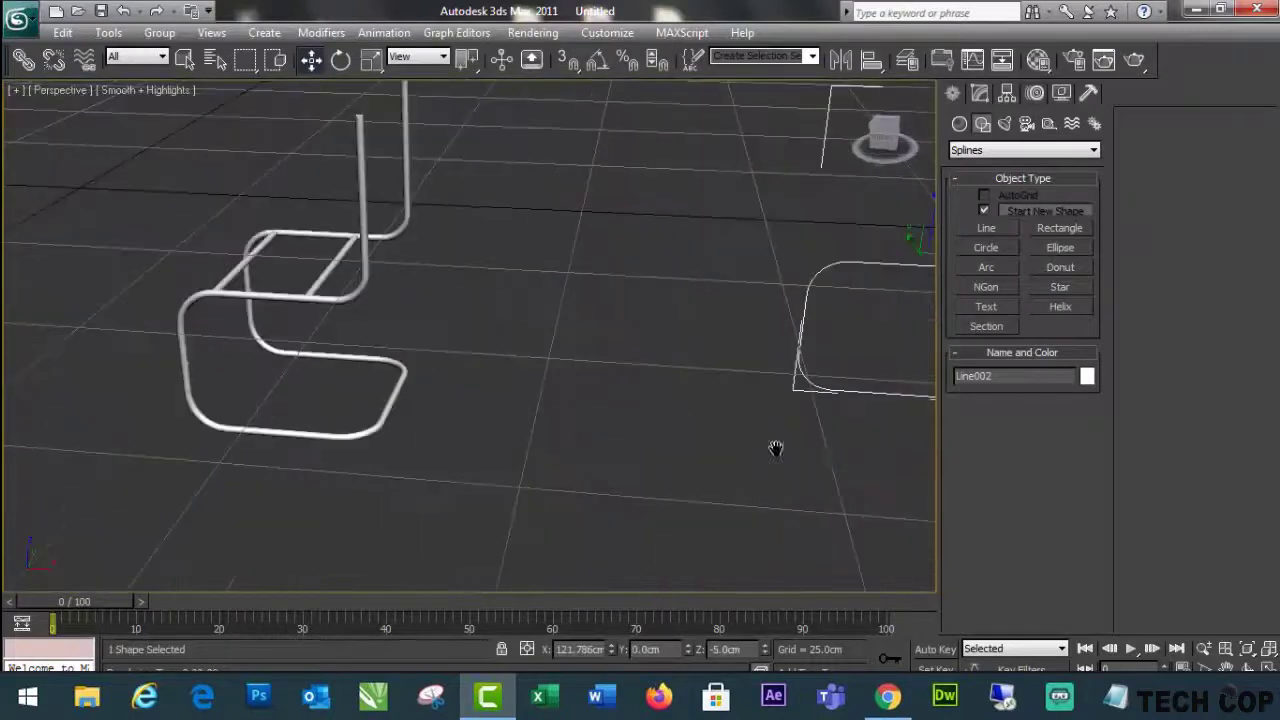
middle_drag(774, 449, 505, 463)
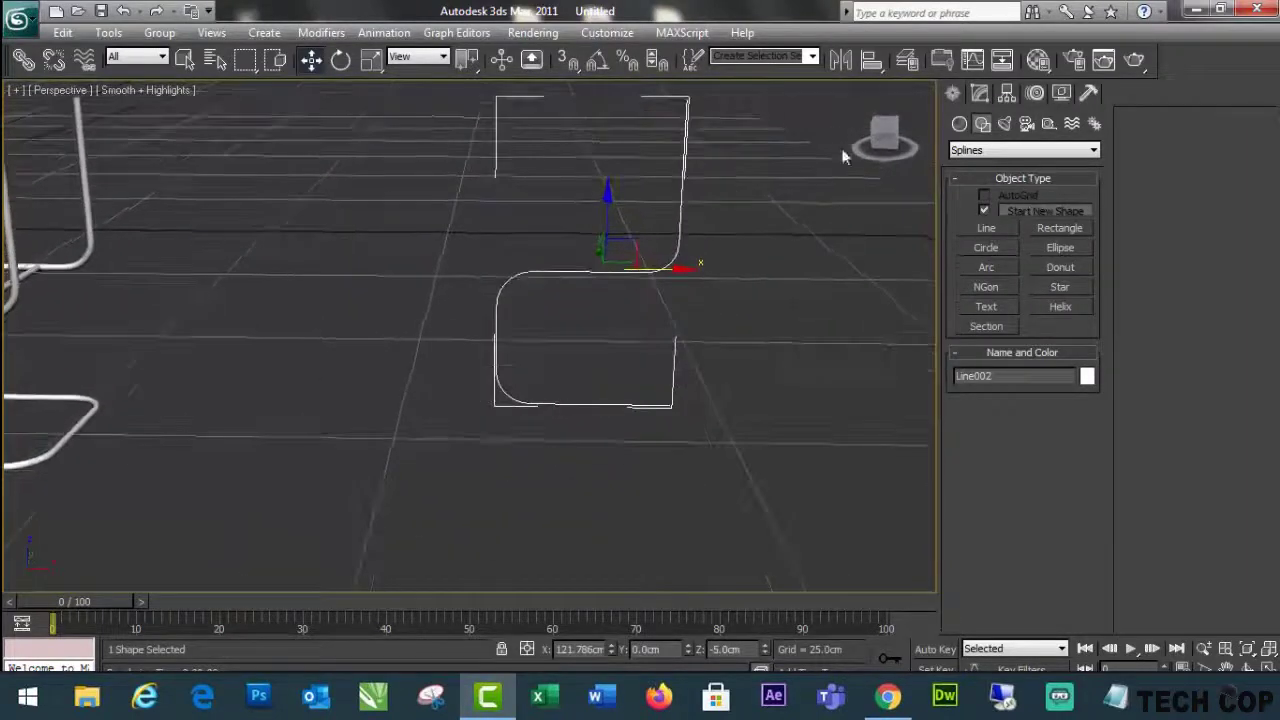
click(980, 92)
click(1000, 401)
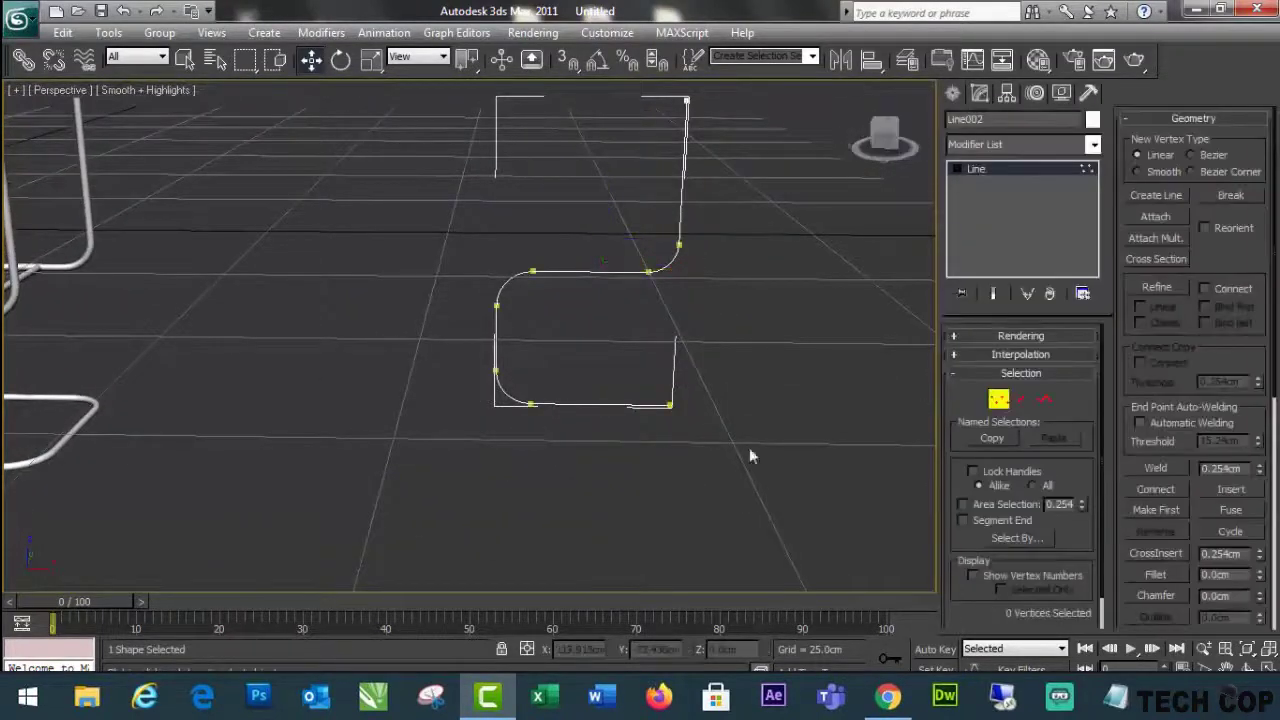
drag(456, 352, 730, 477)
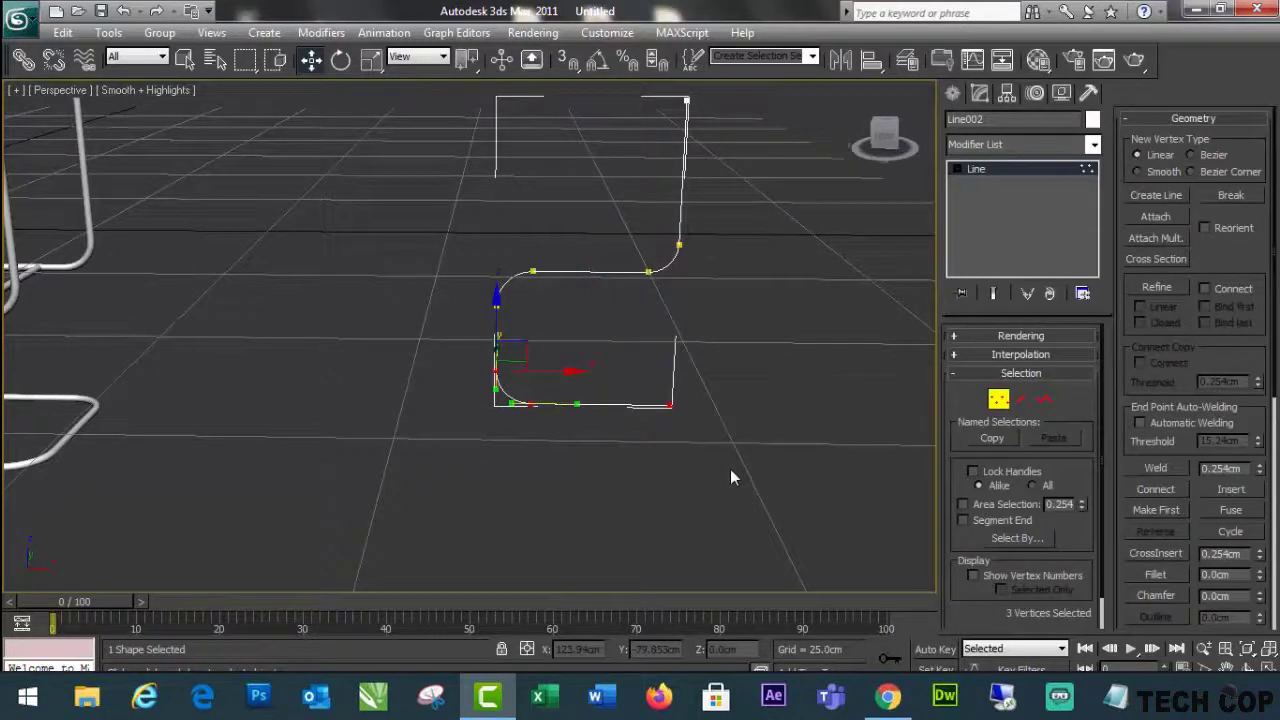
key(Delete)
middle_drag(725, 299, 724, 314)
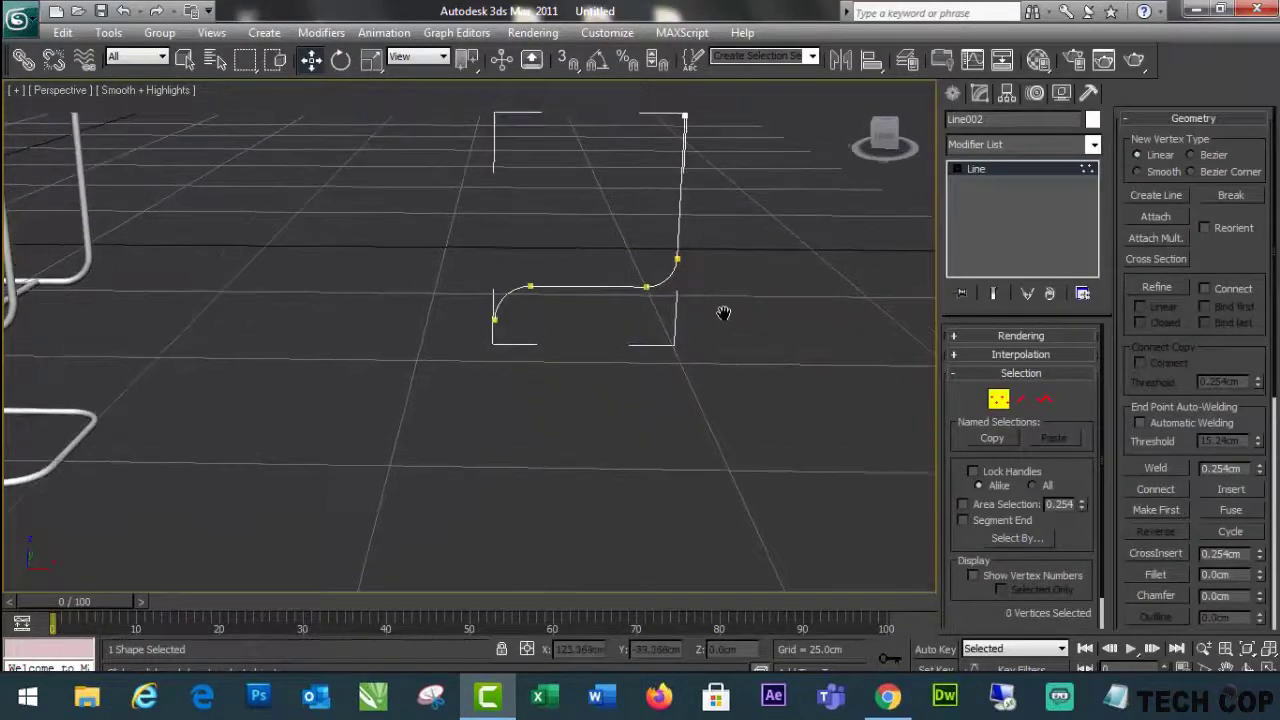
Leave vertex editing and apply an Extrude modifier of 25 cm to the trimmed profile.
key(alt+w)
middle_drag(764, 252, 538, 307)
drag(744, 164, 822, 205)
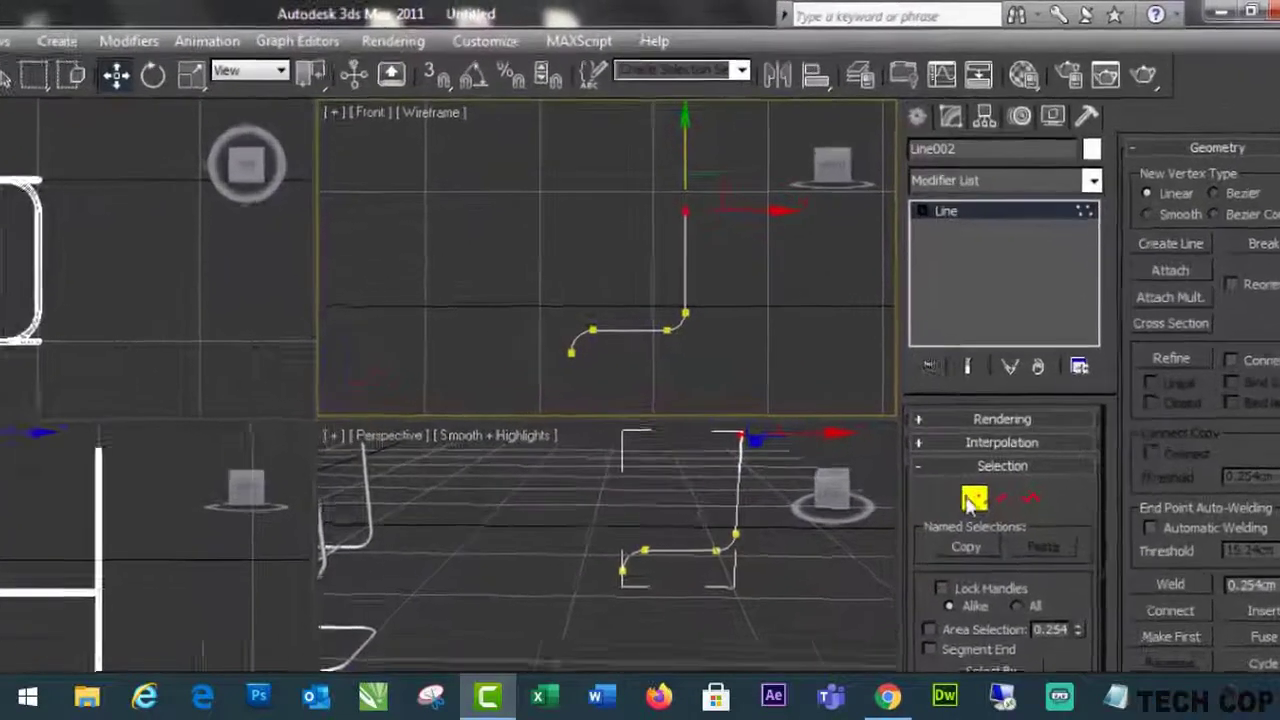
click(973, 499)
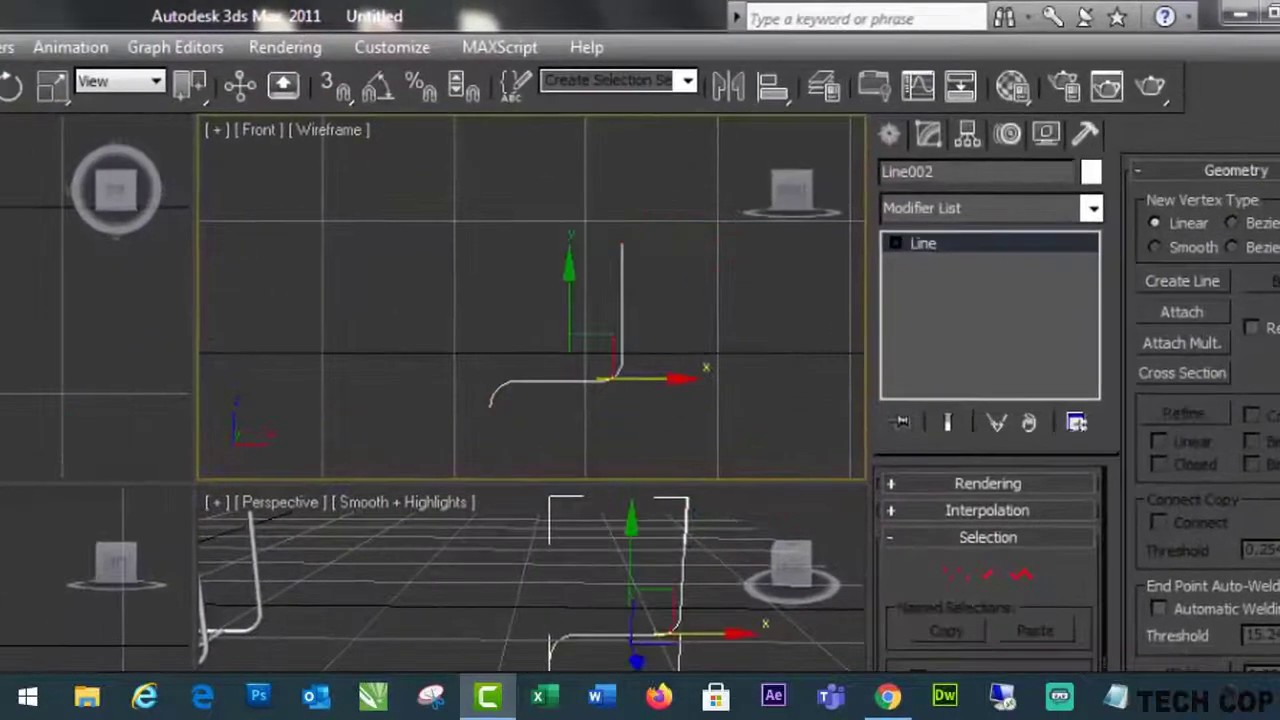
click(938, 208)
text(ex)
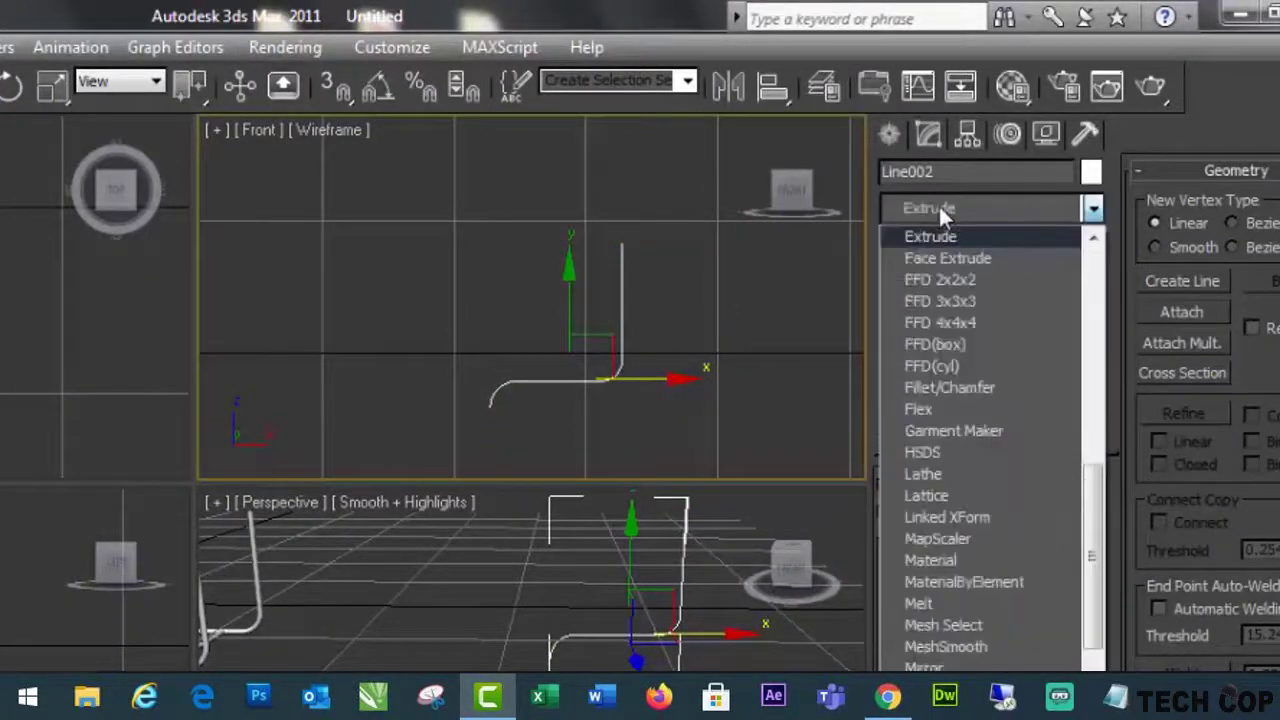
key(Return)
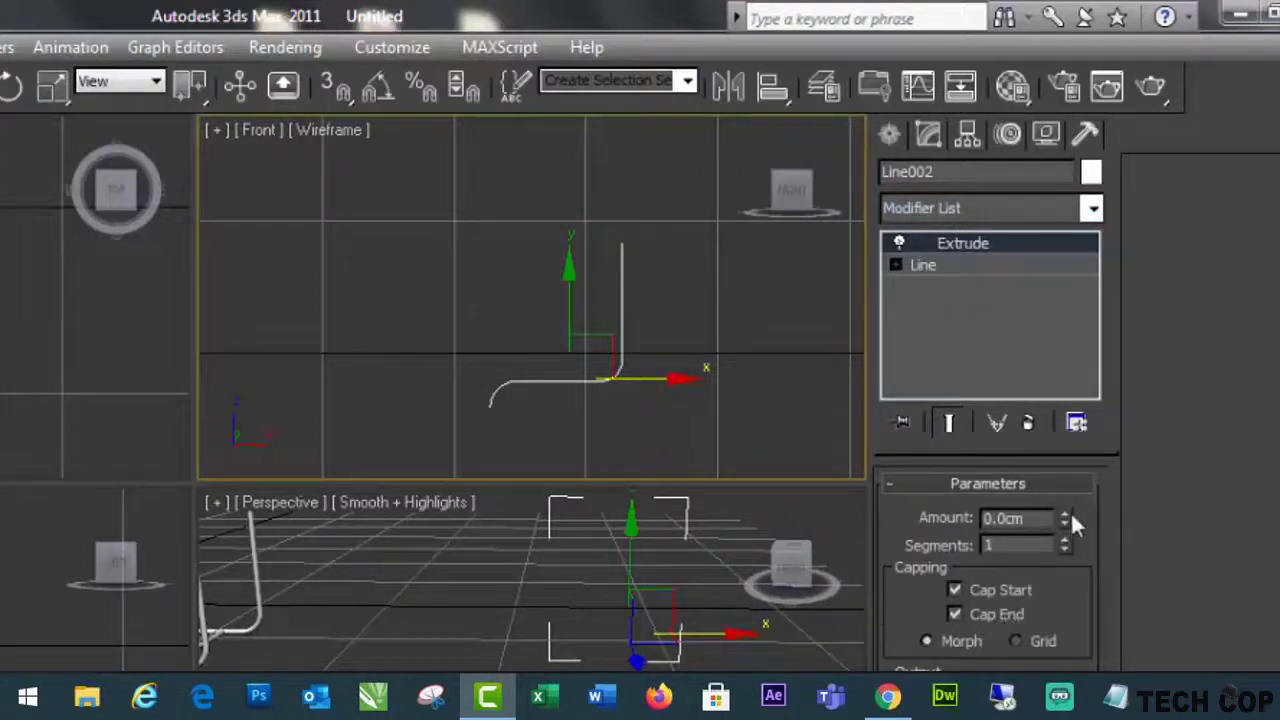
drag(1066, 517, 622, 516)
text(25)
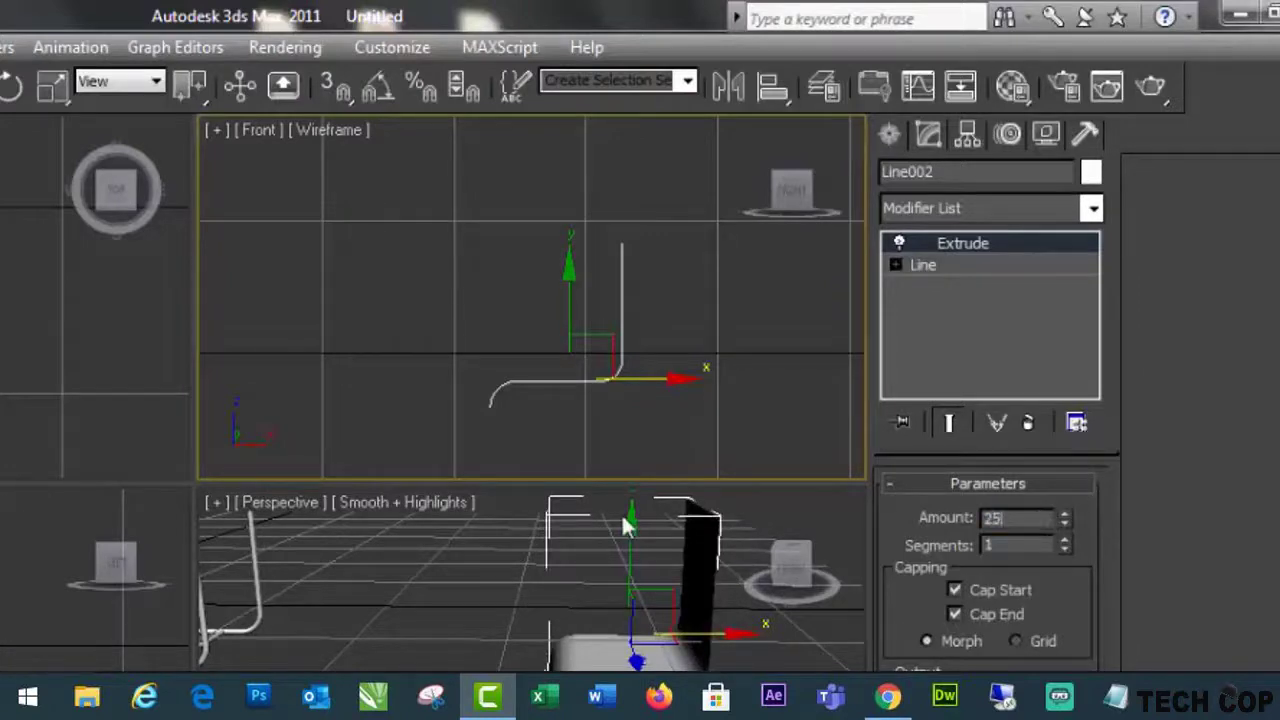
key(Return)
Move the extruded seat along the X axis onto the chair frame and raise it to about Z -4.36 cm.
right_click(307, 631)
key(alt+w)
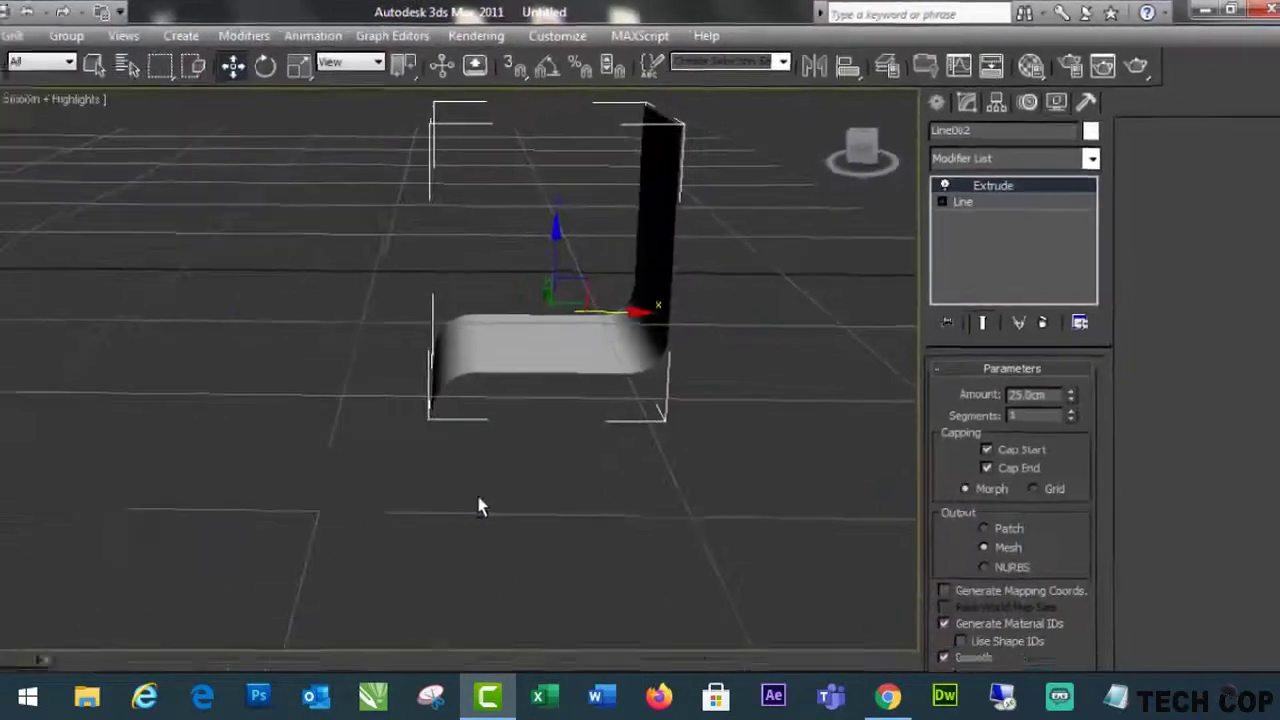
alt+middle_drag(478, 497, 557, 496)
scroll(559, 495, down, 3)
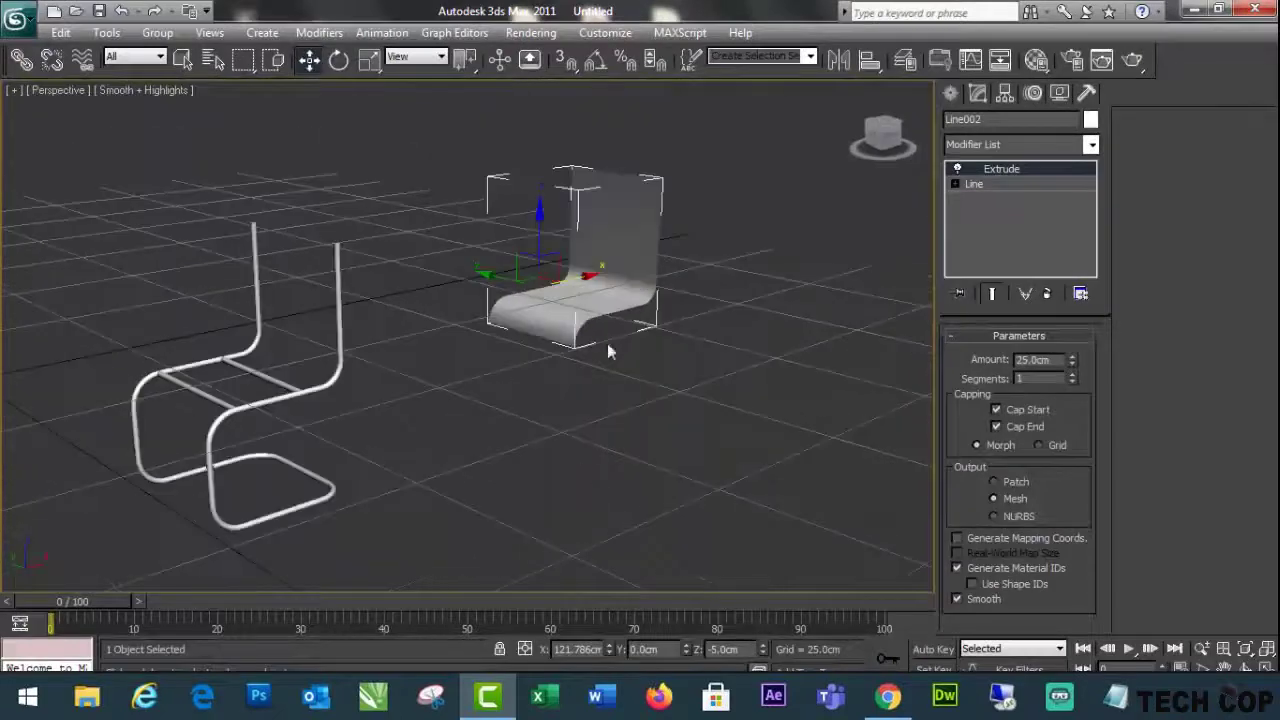
drag(576, 279, 246, 401)
alt+middle_drag(271, 500, 570, 458)
scroll(573, 456, up, 5)
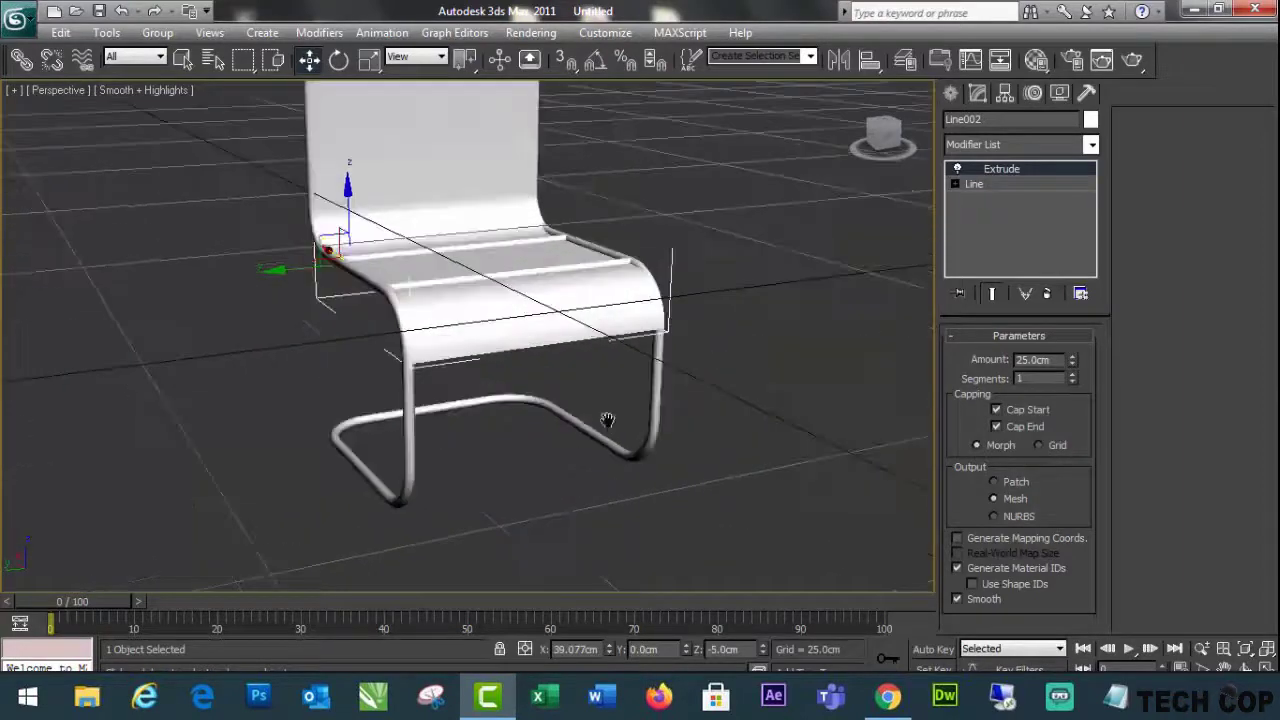
drag(384, 338, 384, 332)
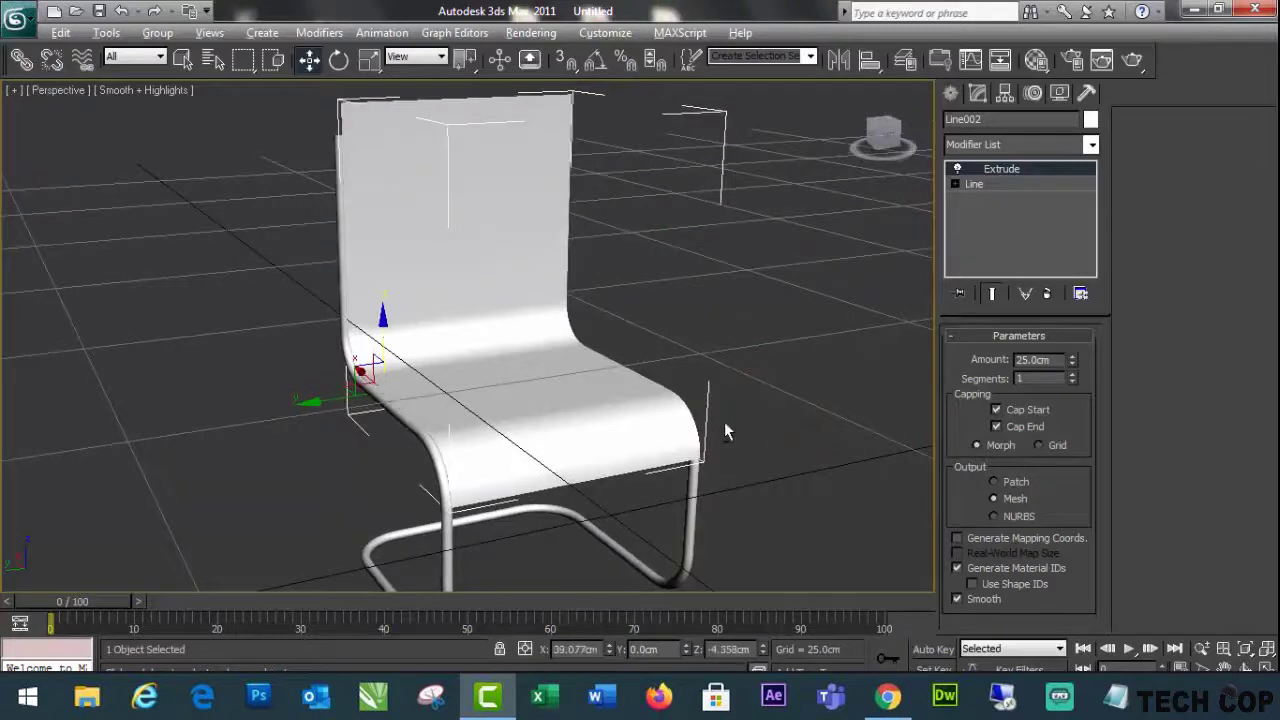
alt+middle_drag(725, 423, 662, 429)
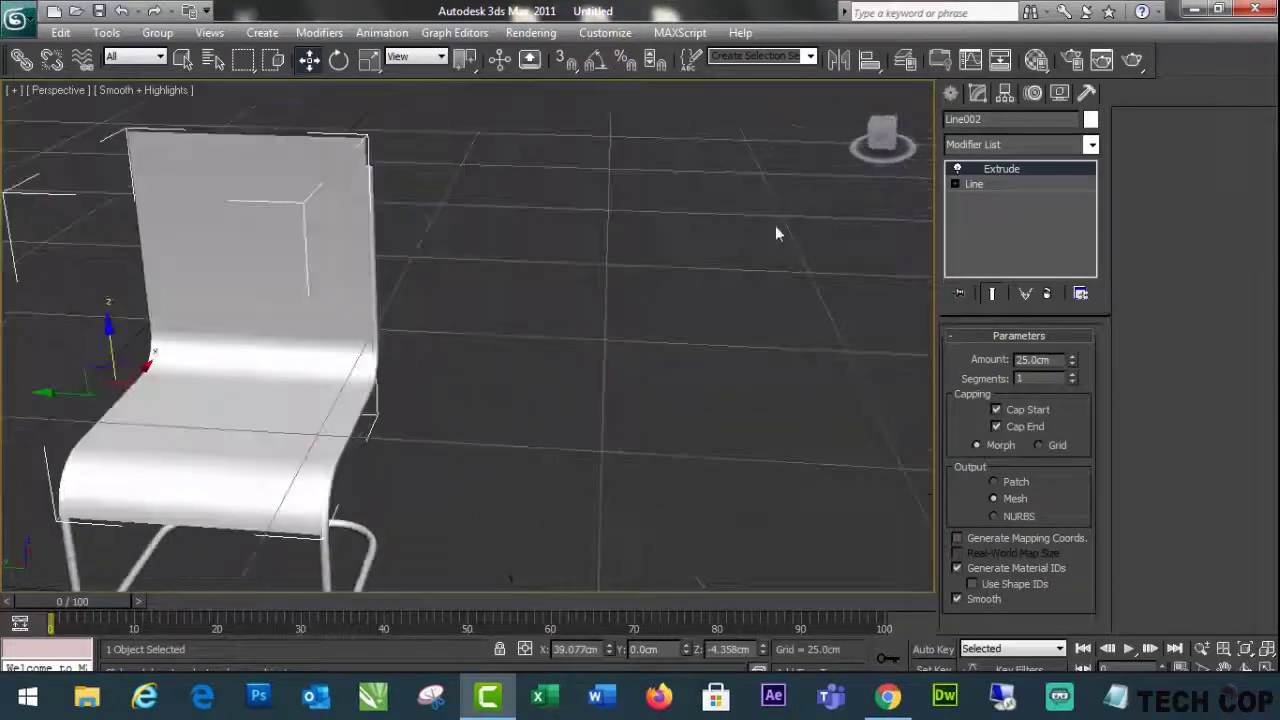
In the front view, reposition the extruded seat so its curve lies closely along the upper edge of the tubular frame.
click(855, 94)
scroll(532, 474, up, 6)
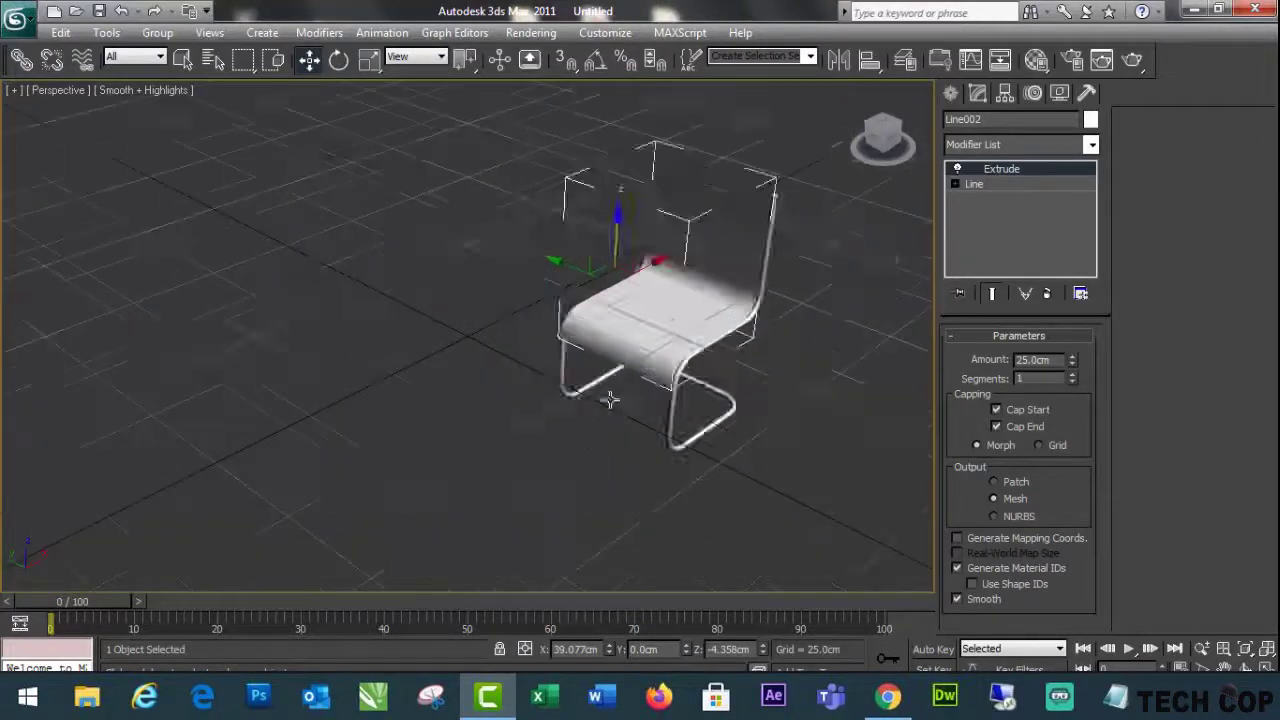
middle_drag(617, 390, 679, 407)
key(alt+w)
click(819, 234)
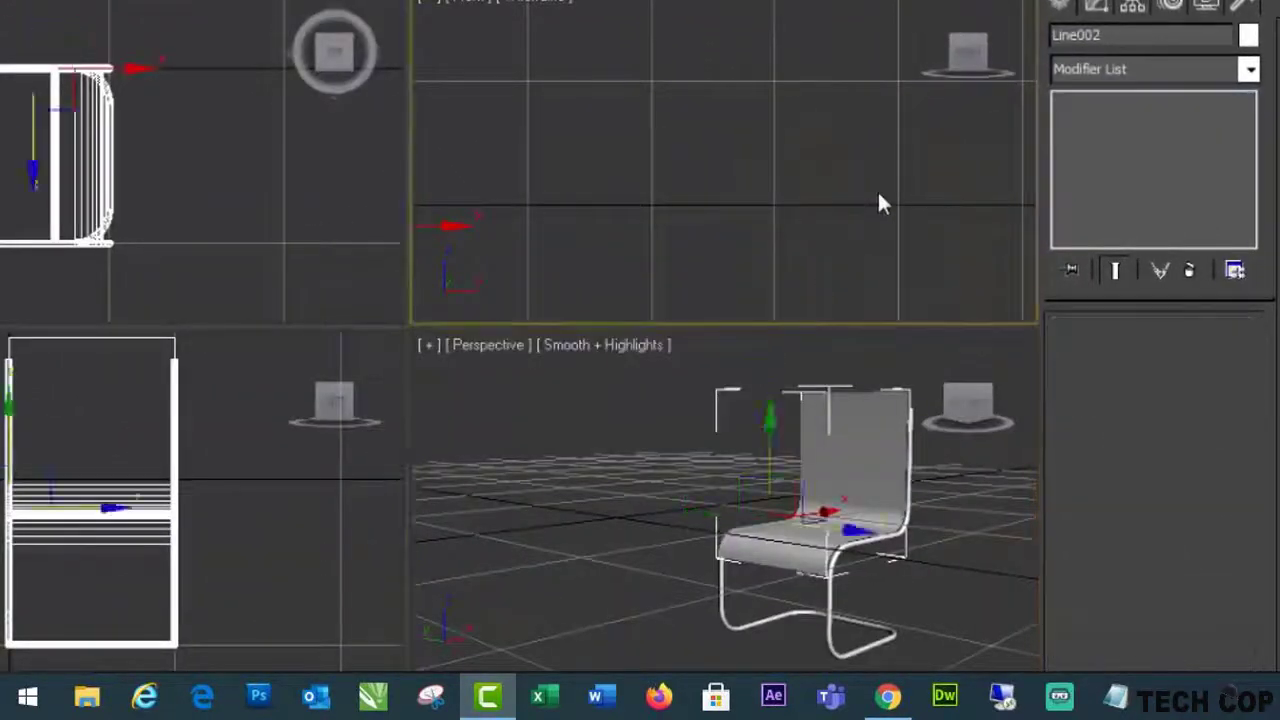
key(z)
key(alt+w)
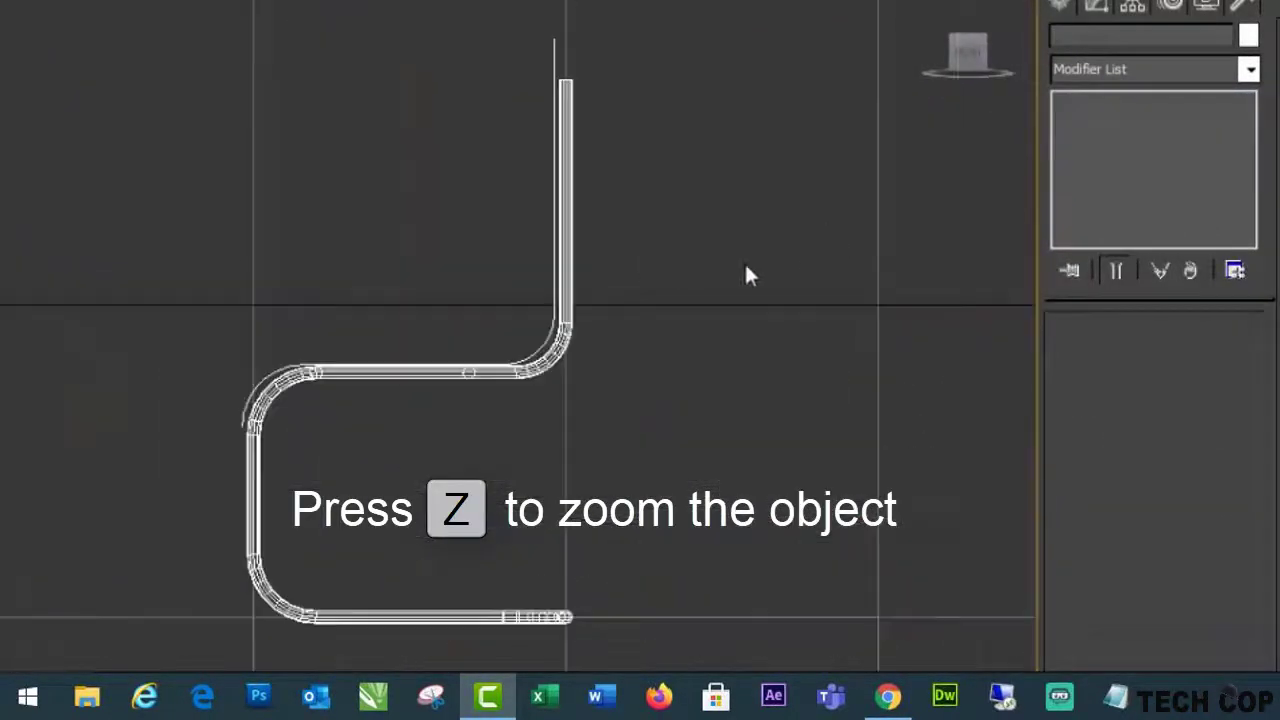
click(553, 52)
scroll(634, 429, up, 4)
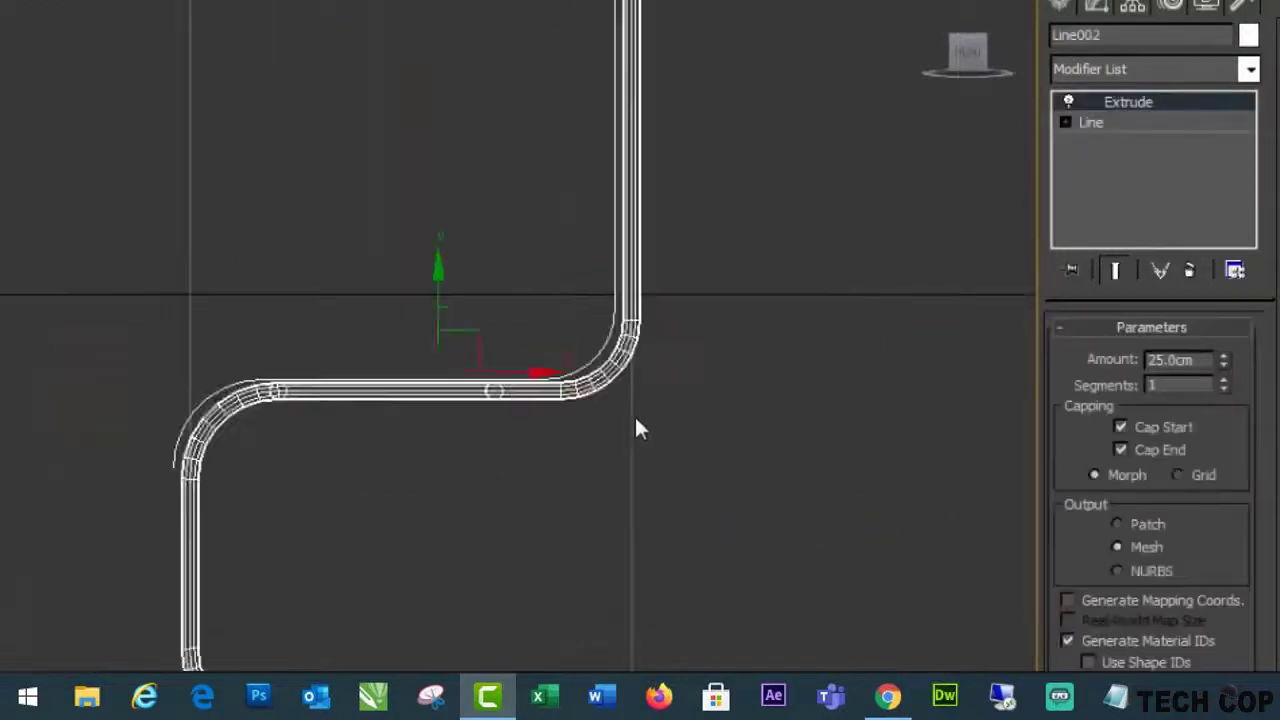
drag(544, 386, 553, 386)
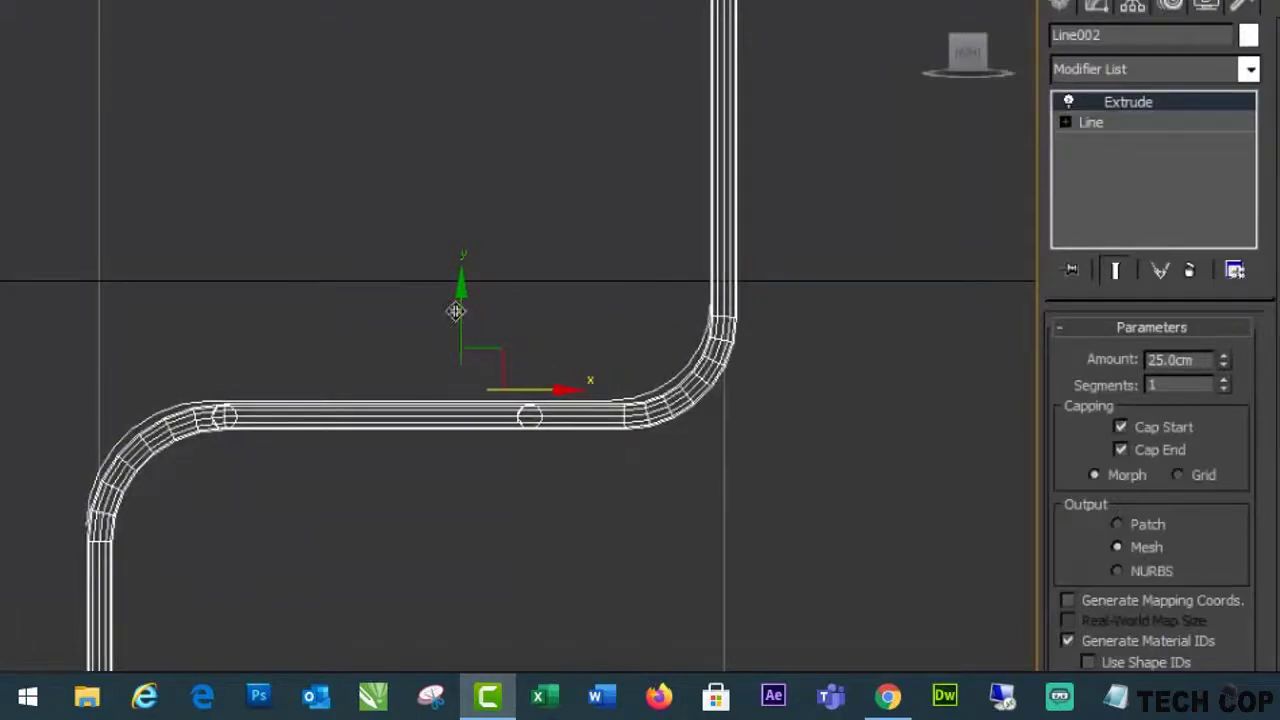
Apply a Shell modifier to the extruded seat with an outer amount of 1 cm.
key(alt+w)
click(876, 532)
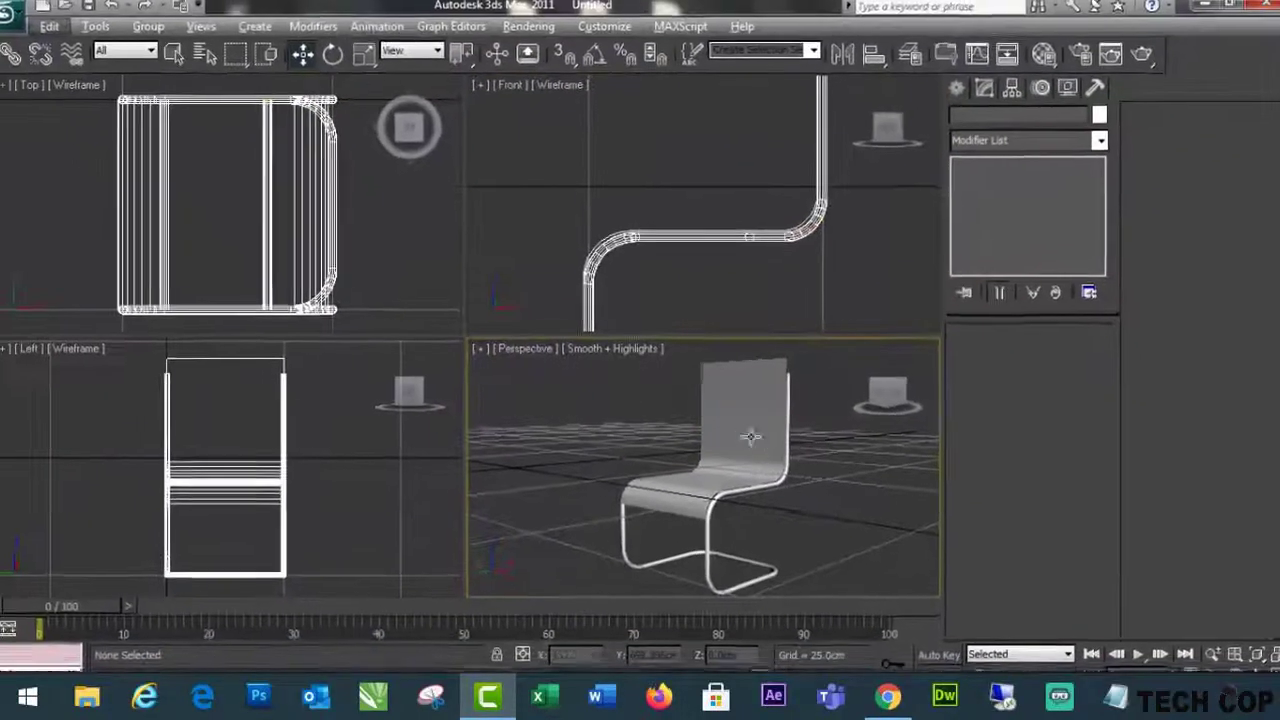
click(751, 436)
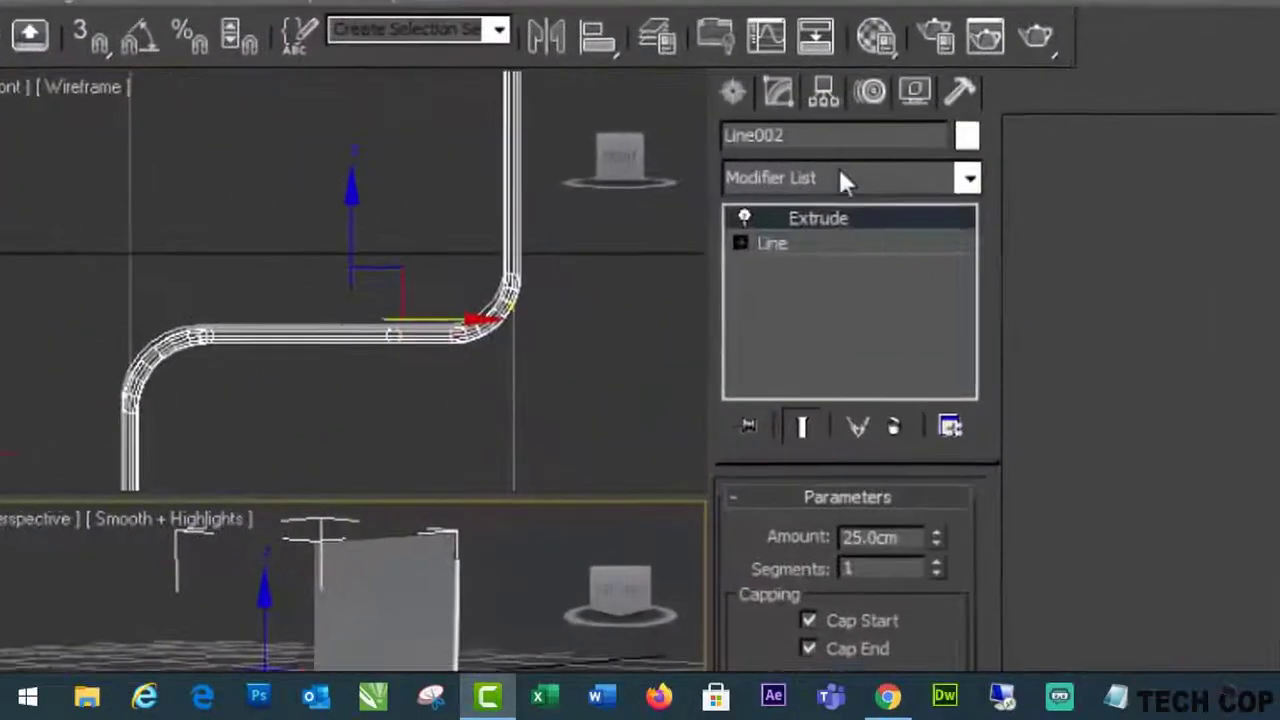
click(1025, 140)
scroll(1021, 133, down, 3)
key(h)
key(Return)
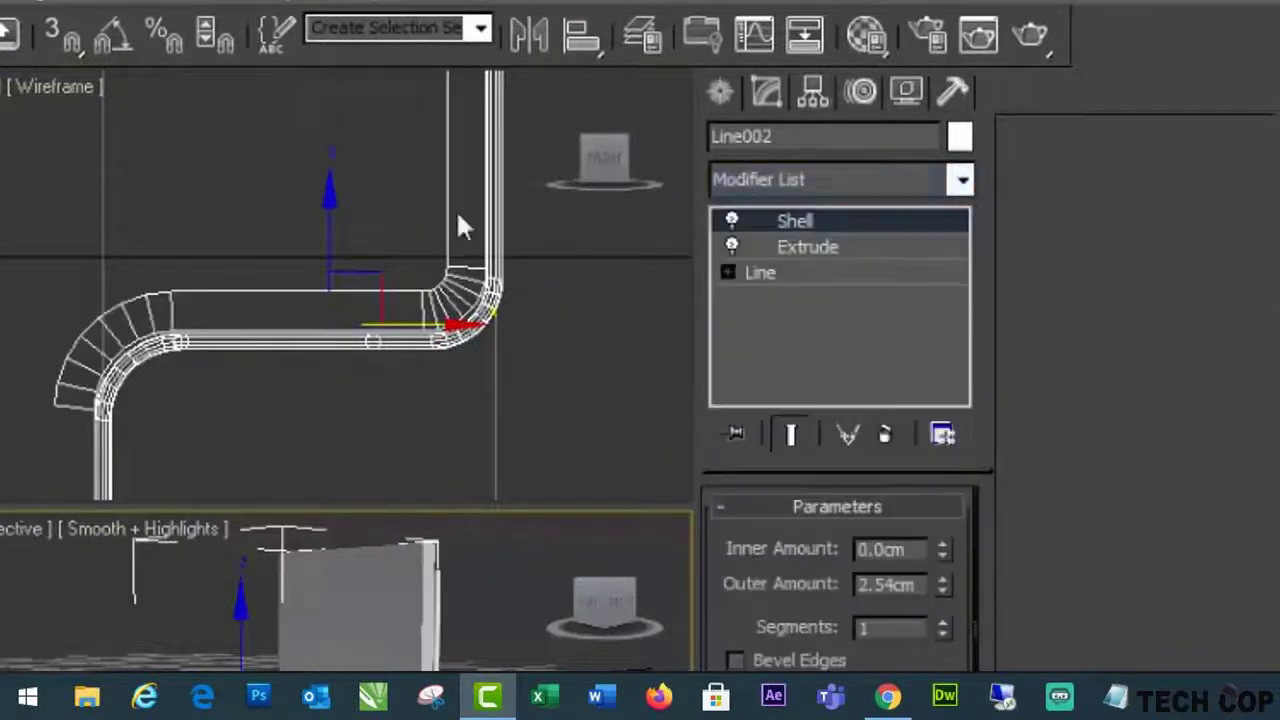
double_click(885, 584)
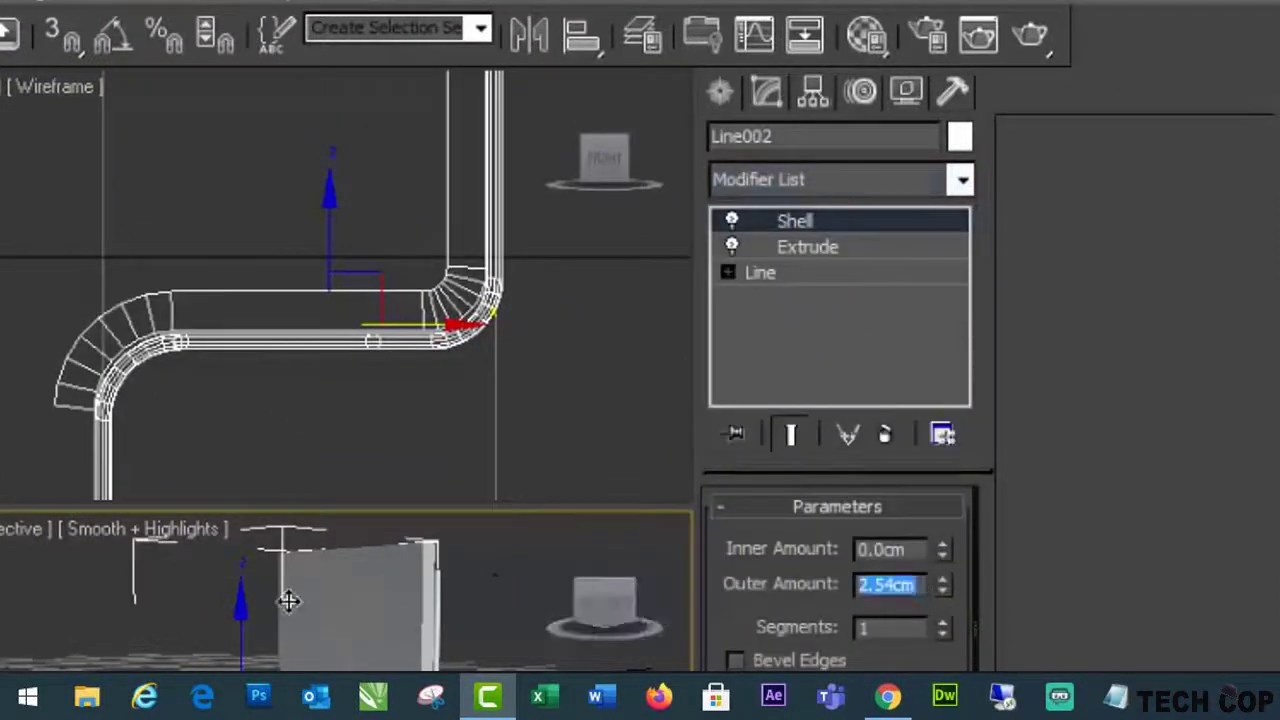
text(1)
key(Return)
Nudge the thickened seat slightly along the X axis to fit it against the frame in the perspective view.
key(alt+w)
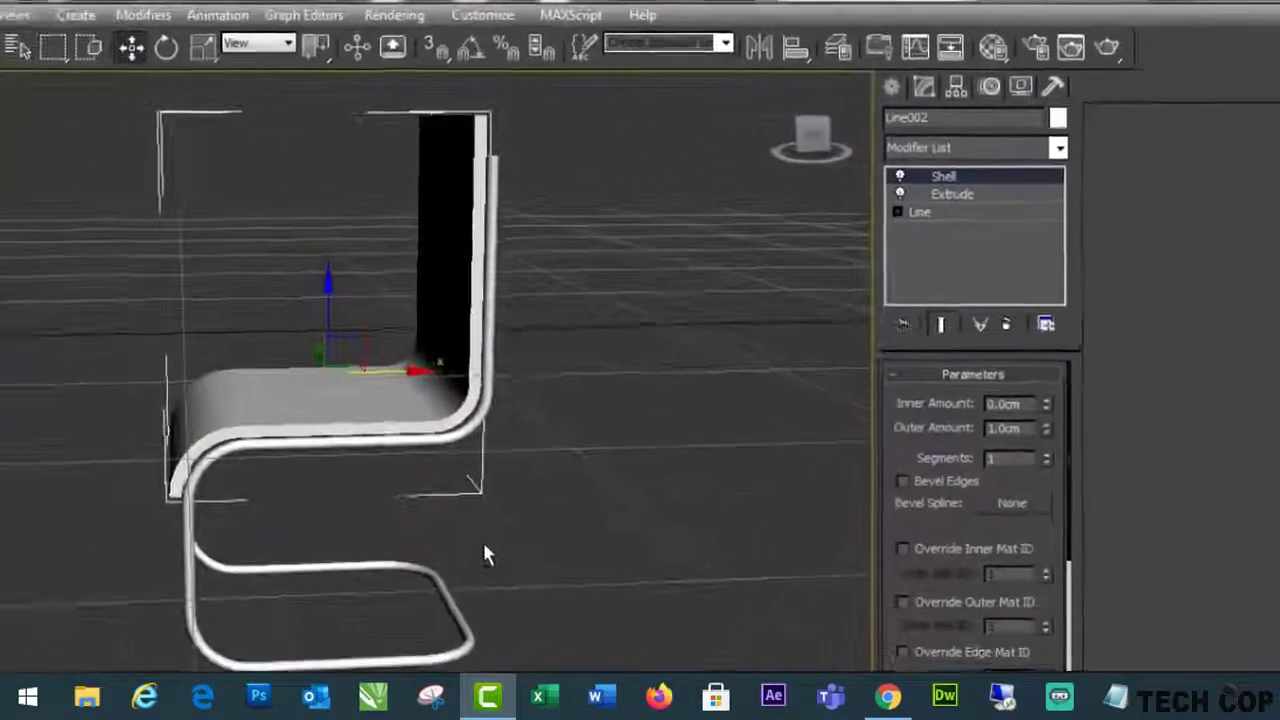
drag(426, 359, 428, 359)
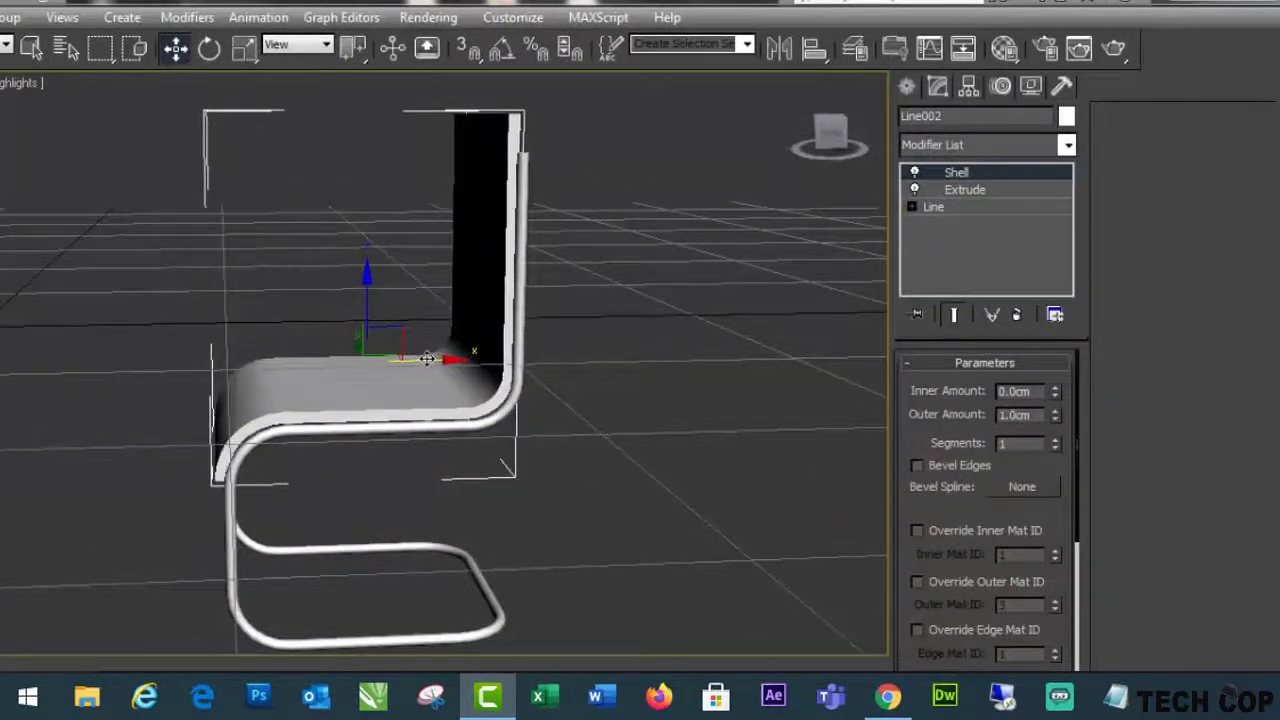
alt+middle_drag(468, 541, 686, 540)
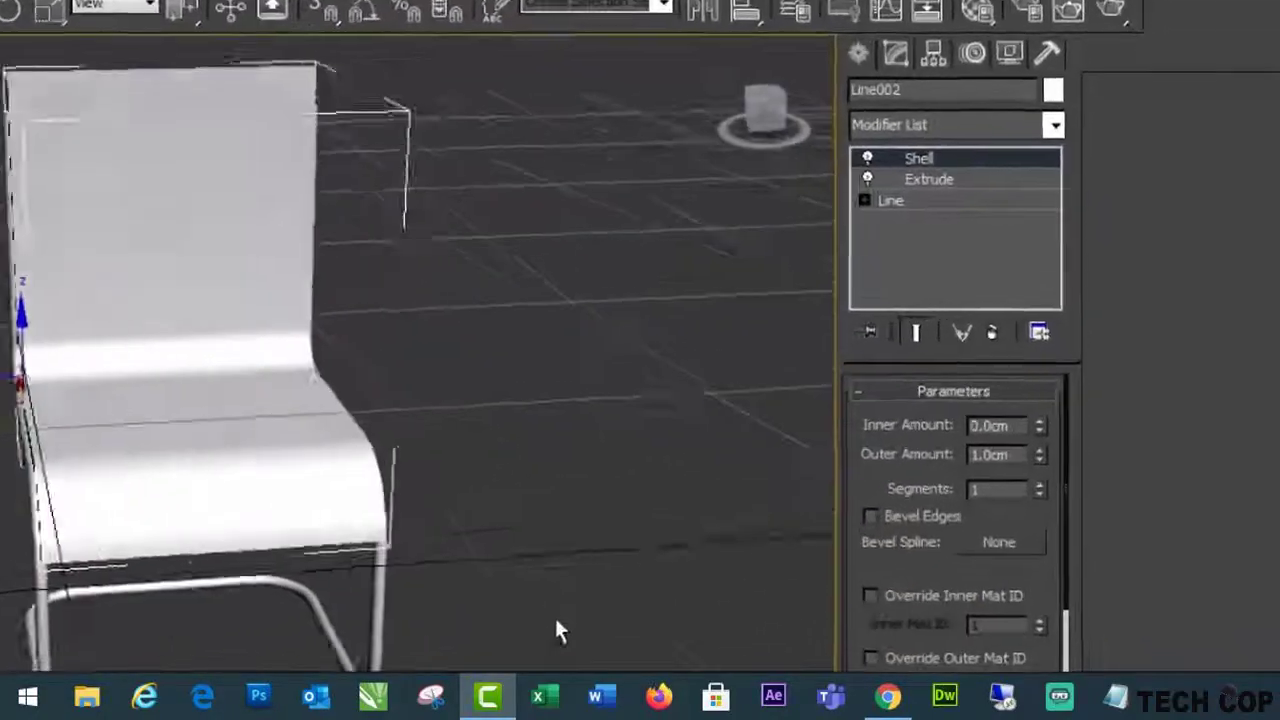
Add an Edit Poly modifier to the seat and enter edge editing.
alt+middle_drag(424, 641, 406, 640)
click(922, 118)
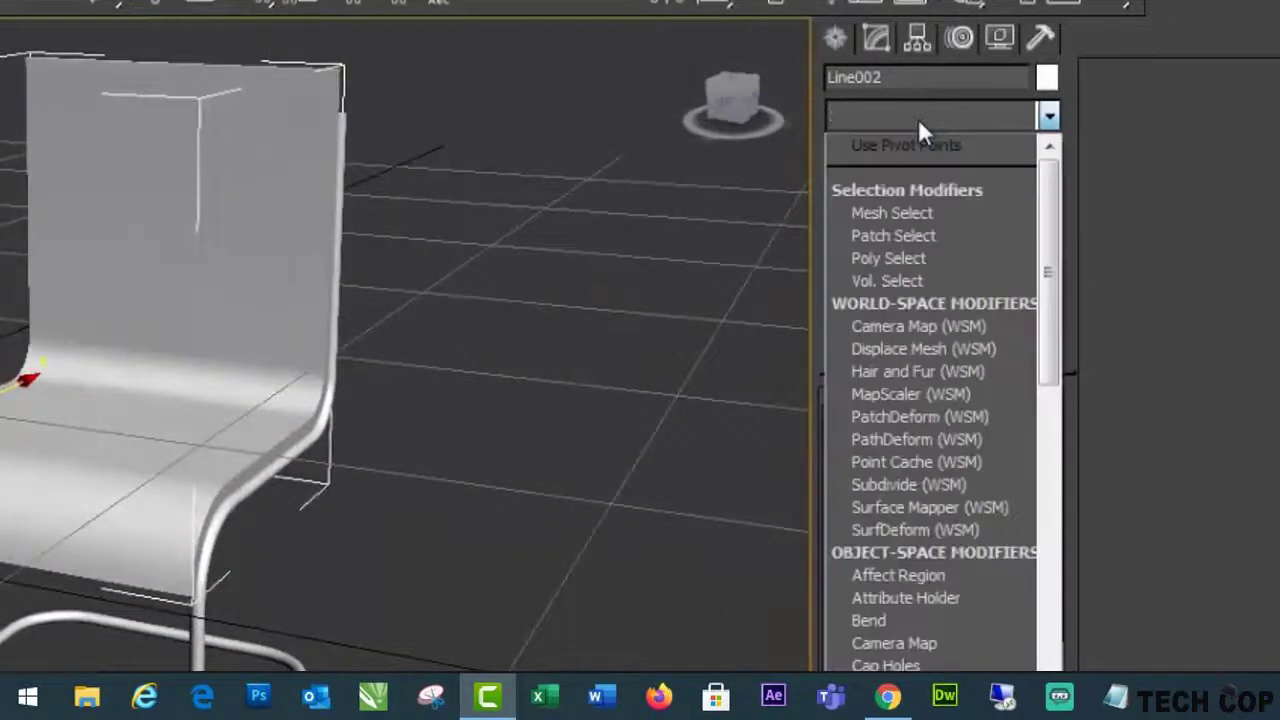
key(e)
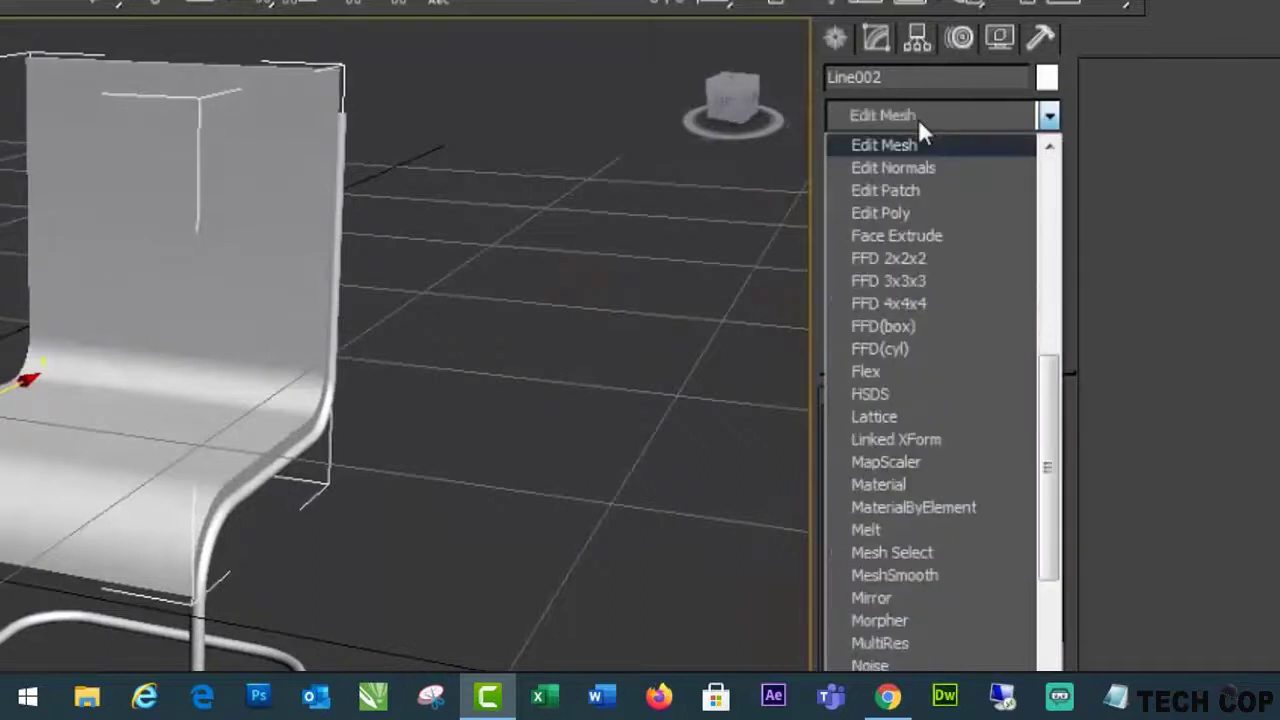
click(890, 213)
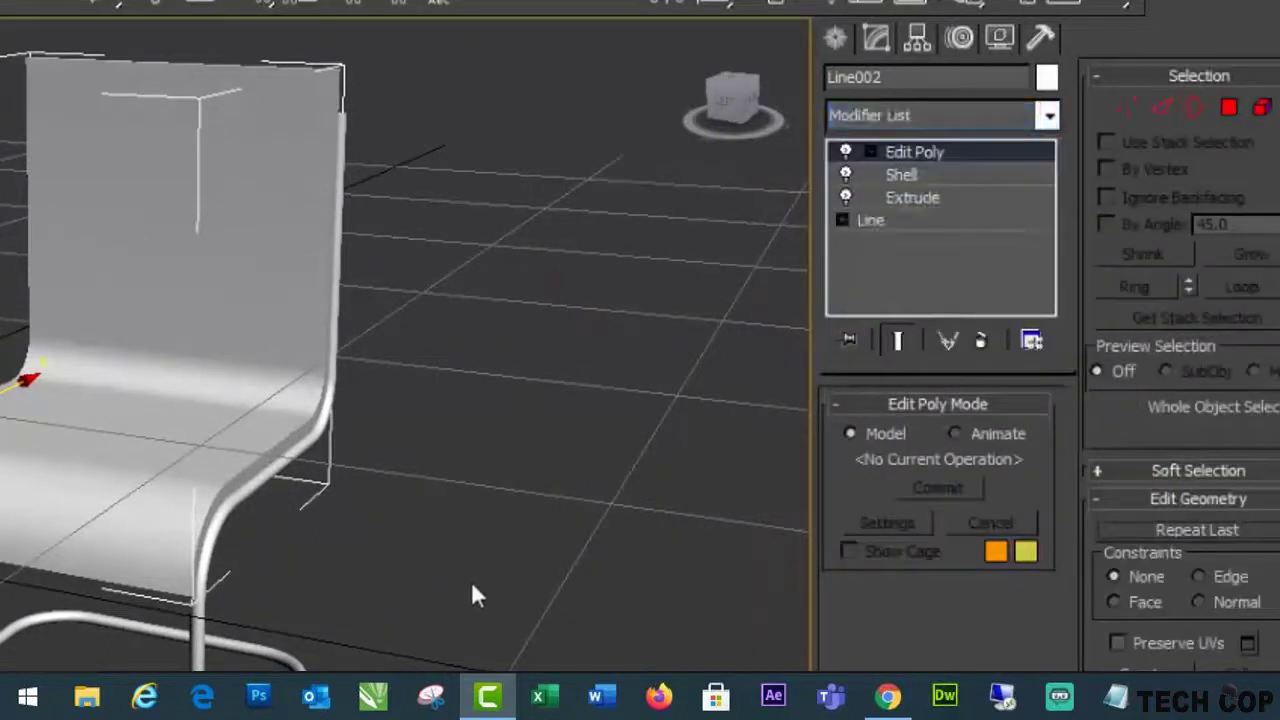
click(1163, 106)
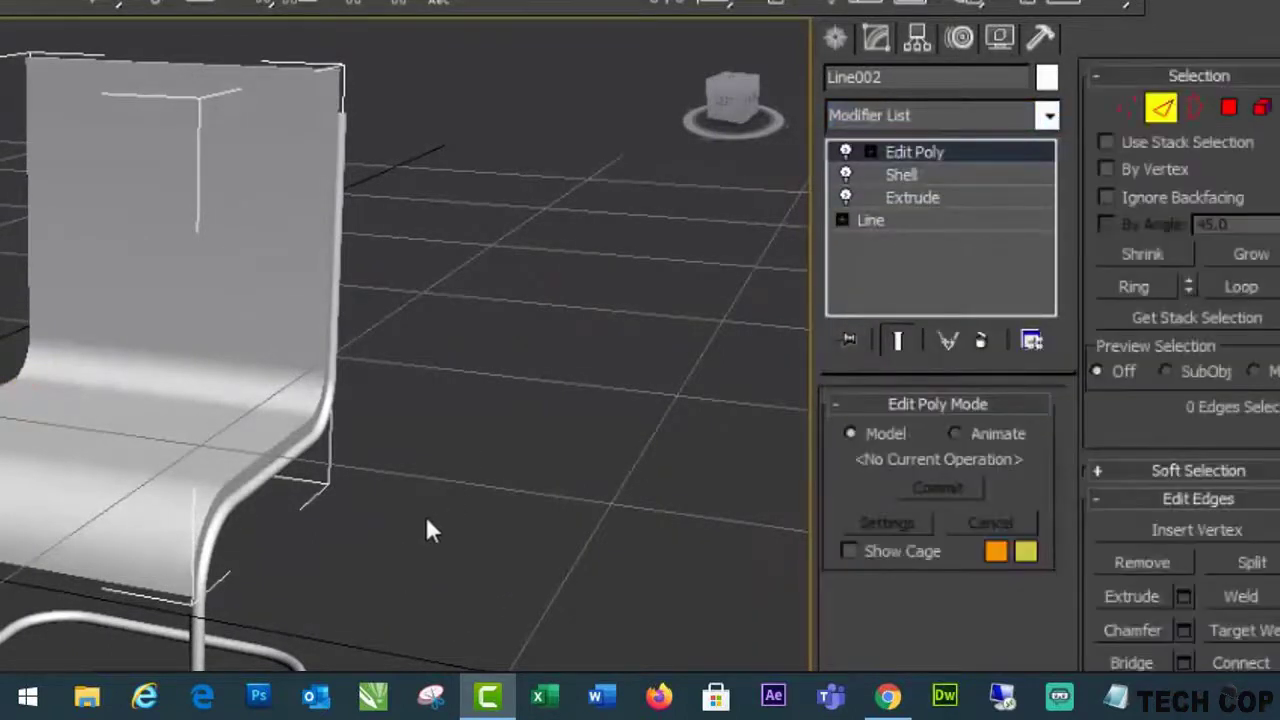
Turn on Edged Faces shading for the chair in the perspective view.
alt+middle_drag(426, 516, 370, 540)
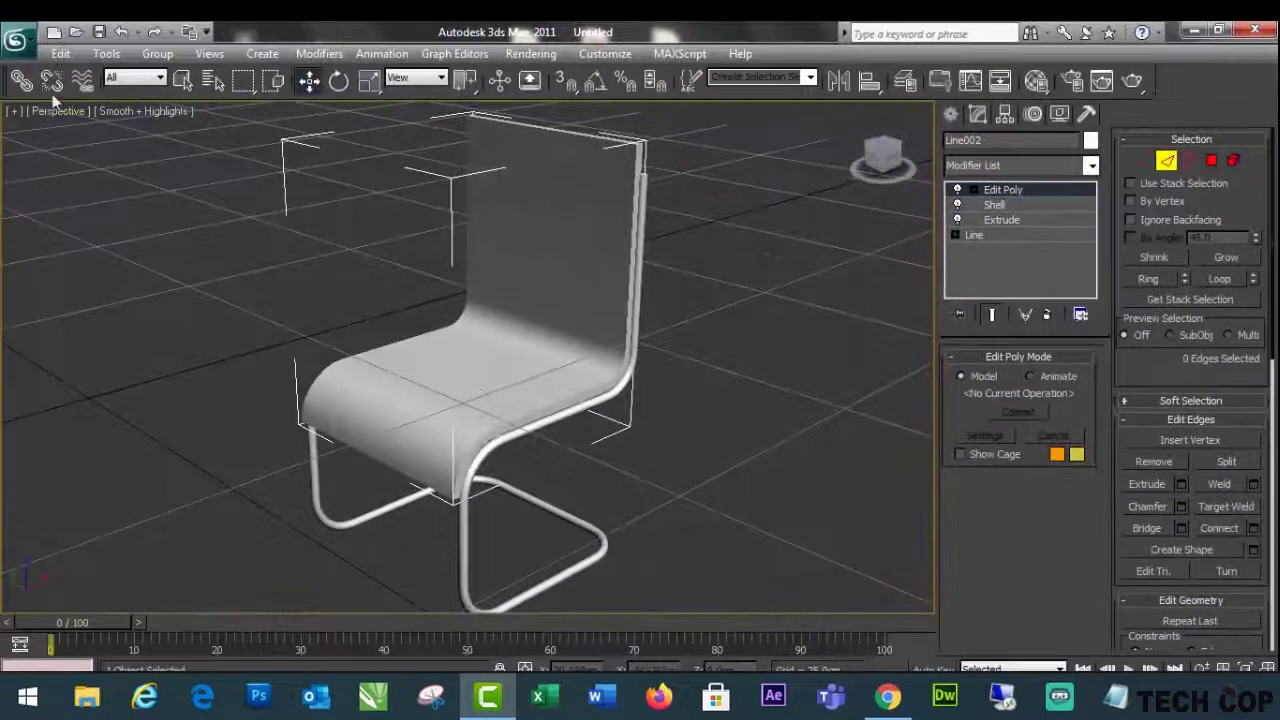
click(126, 115)
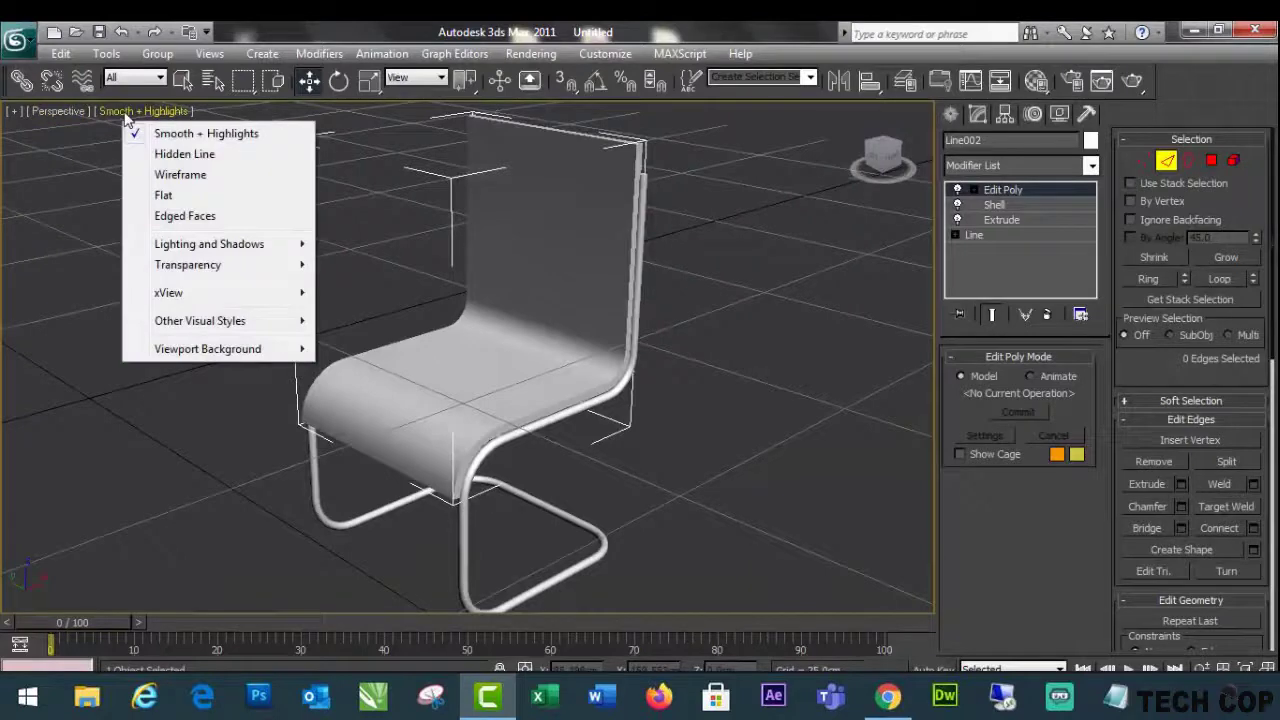
click(214, 218)
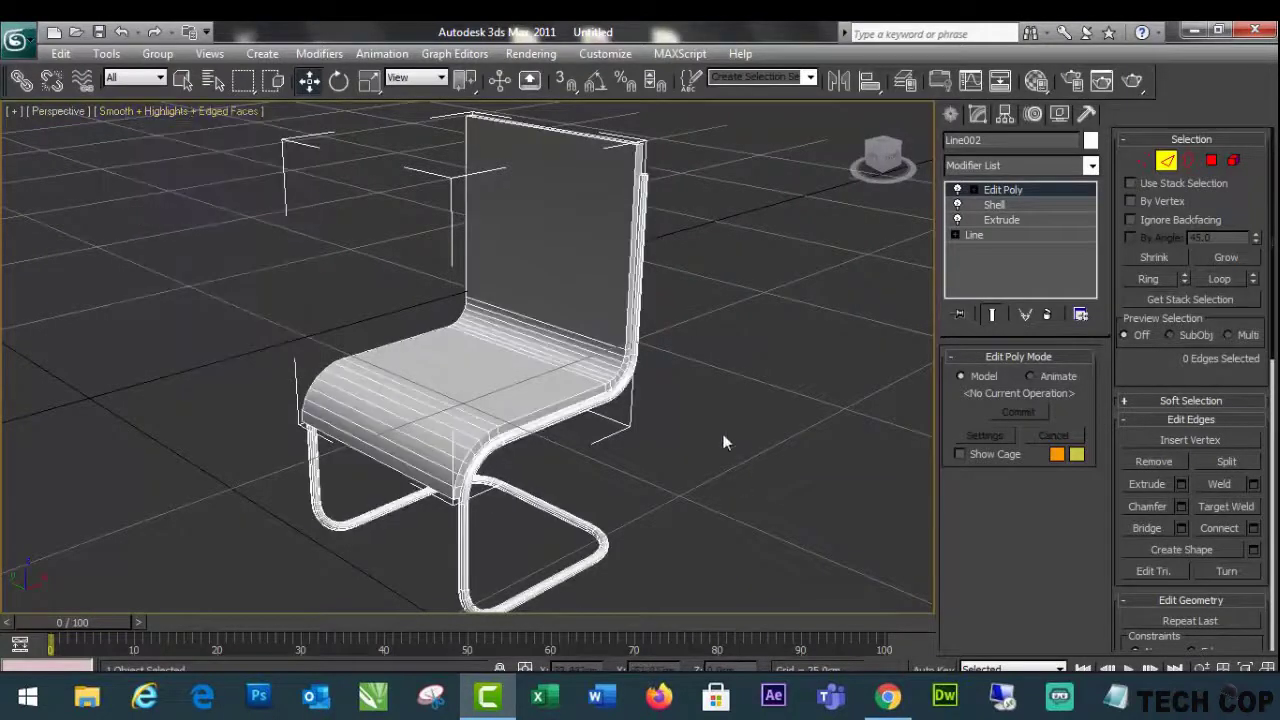
Select the seat's upper edges on both long sides and extend the selection to full edge loops.
alt+middle_drag(576, 459, 585, 460)
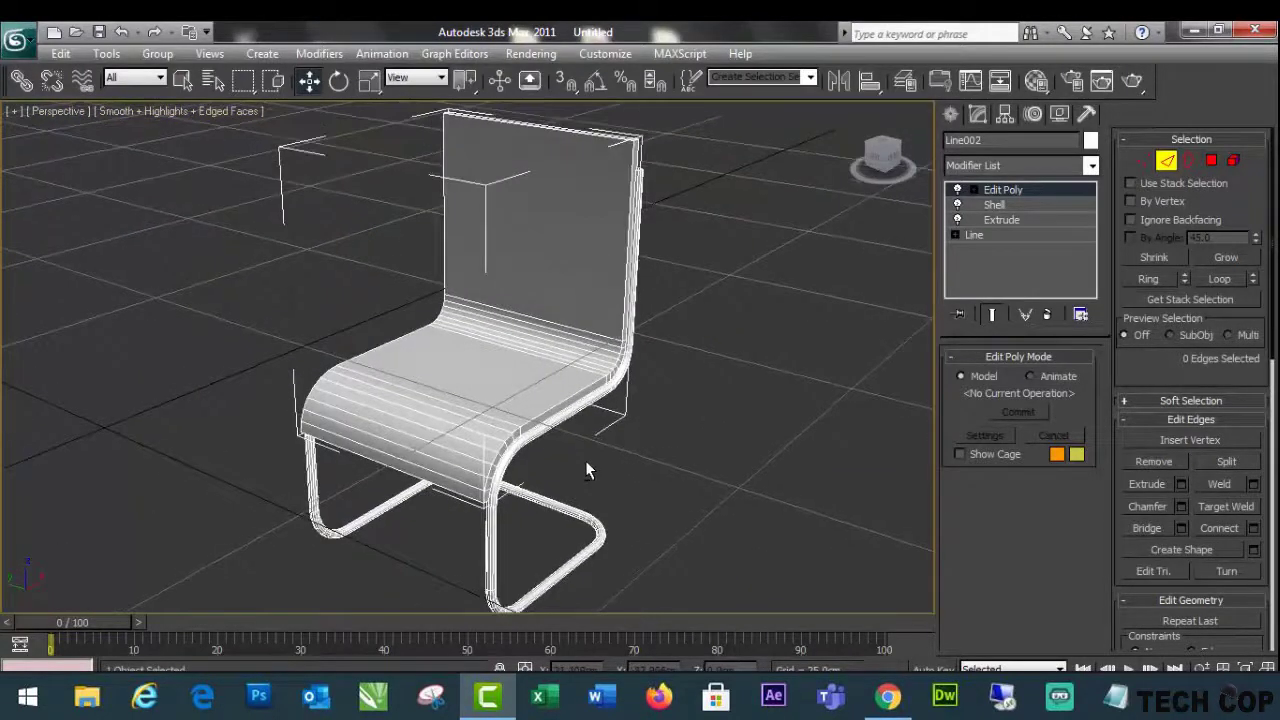
click(554, 405)
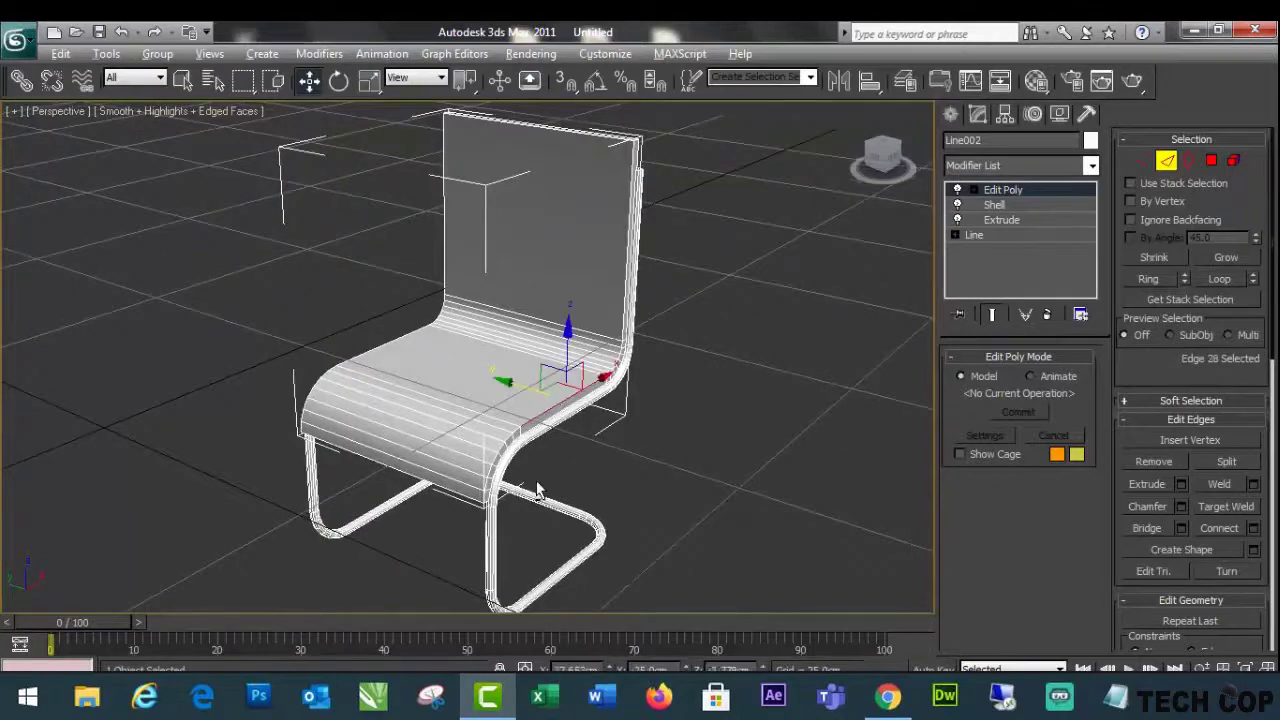
alt+middle_drag(538, 490, 655, 481)
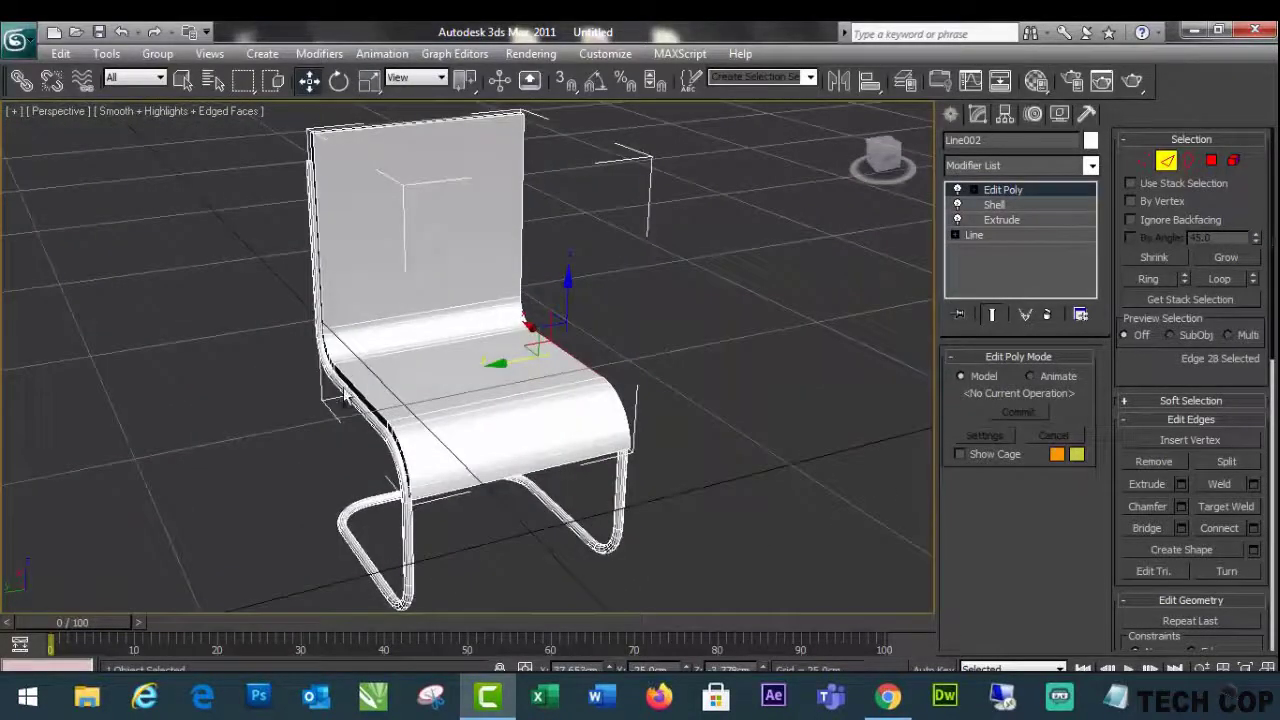
ctrl+click(370, 400)
alt+middle_drag(680, 426, 603, 407)
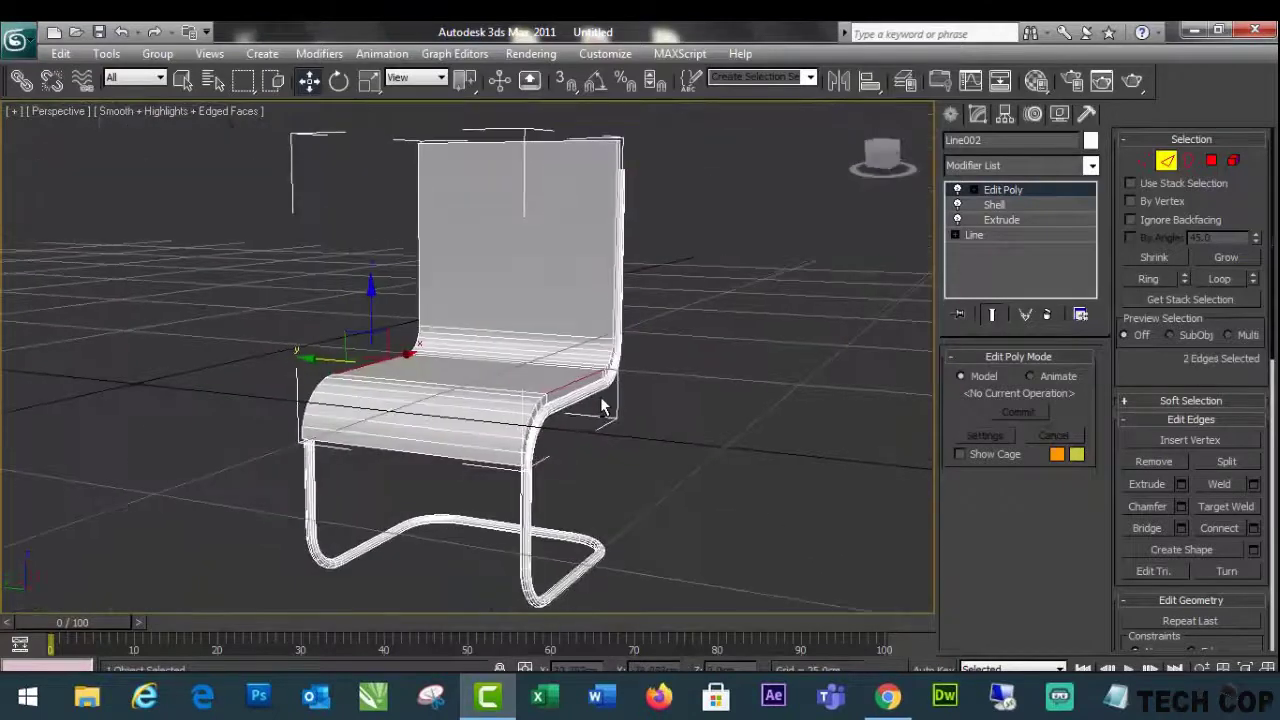
click(1220, 279)
alt+middle_drag(766, 431, 685, 483)
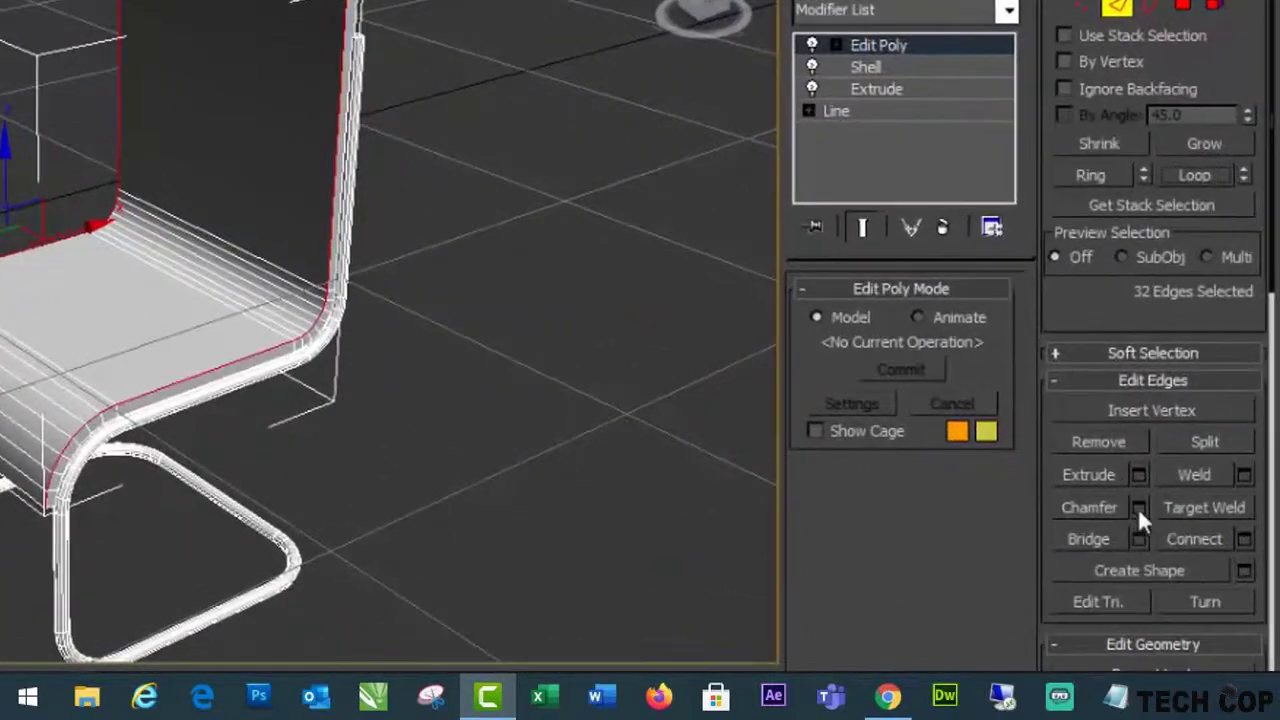
Chamfer the selected side edge loops by 1 cm with 10 segments and leave edge editing with nothing selected.
click(1139, 506)
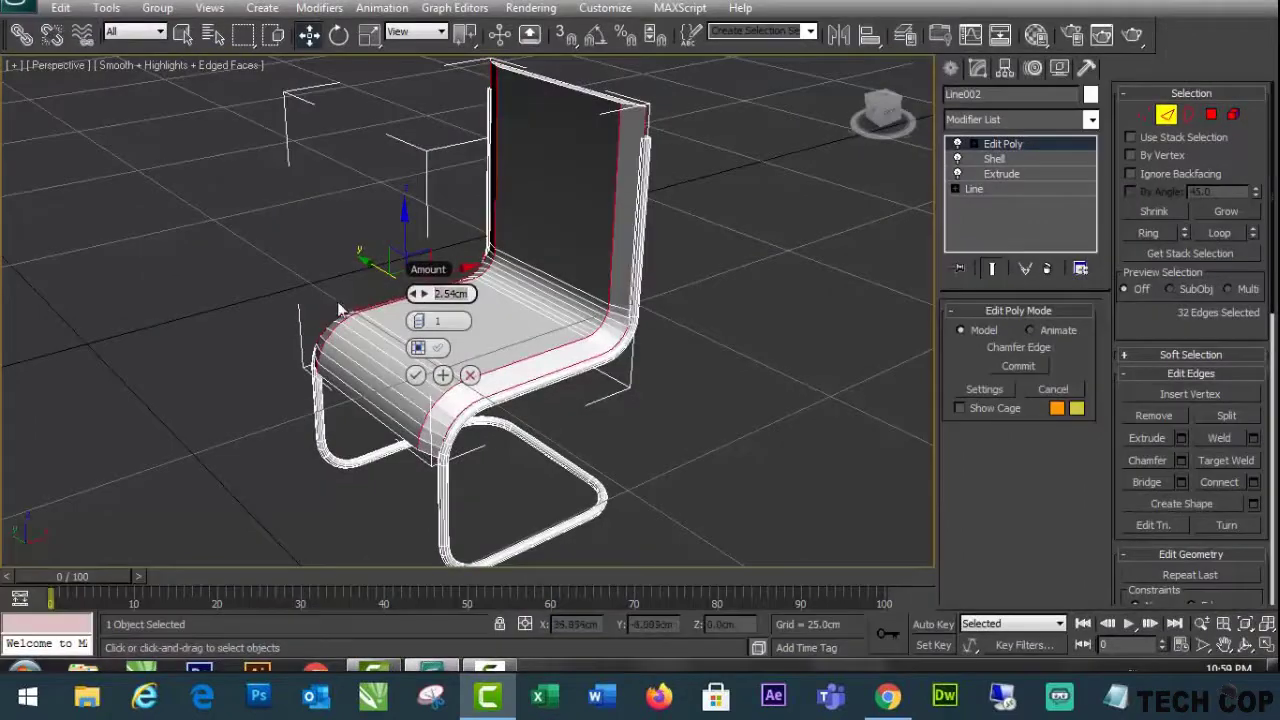
text(1)
key(Return)
drag(423, 330, 448, 332)
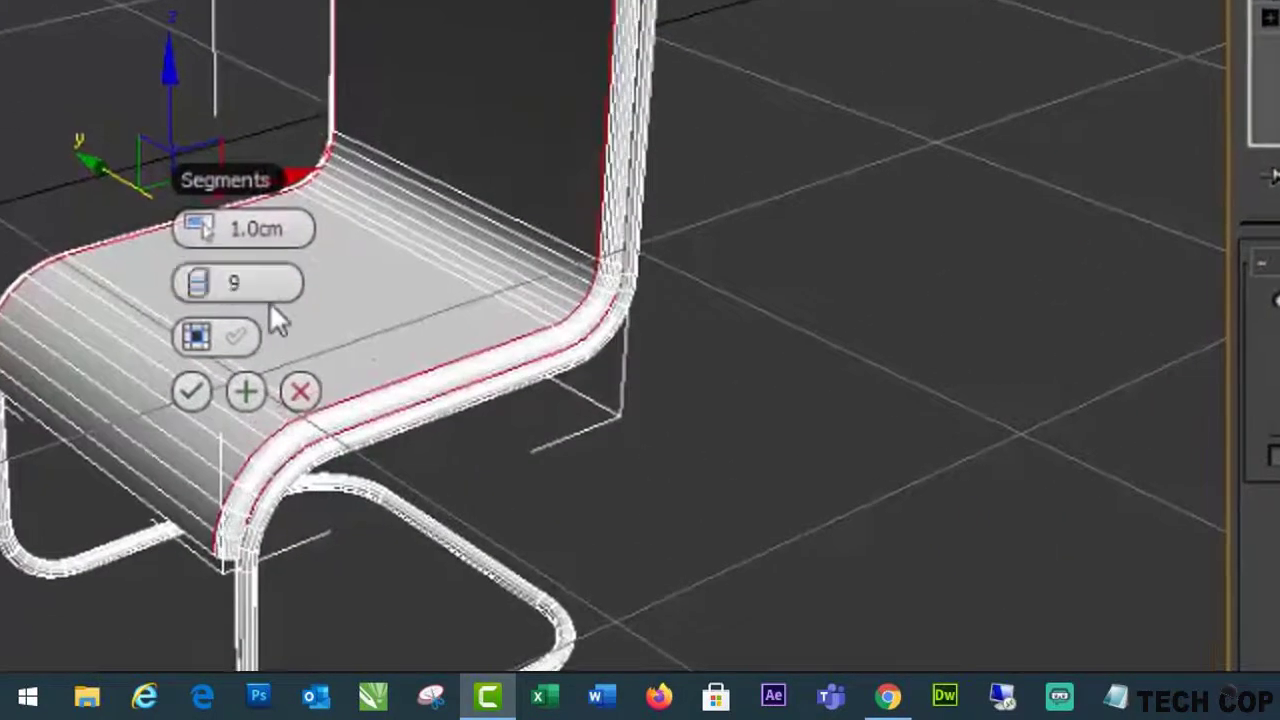
drag(244, 285, 16, 260)
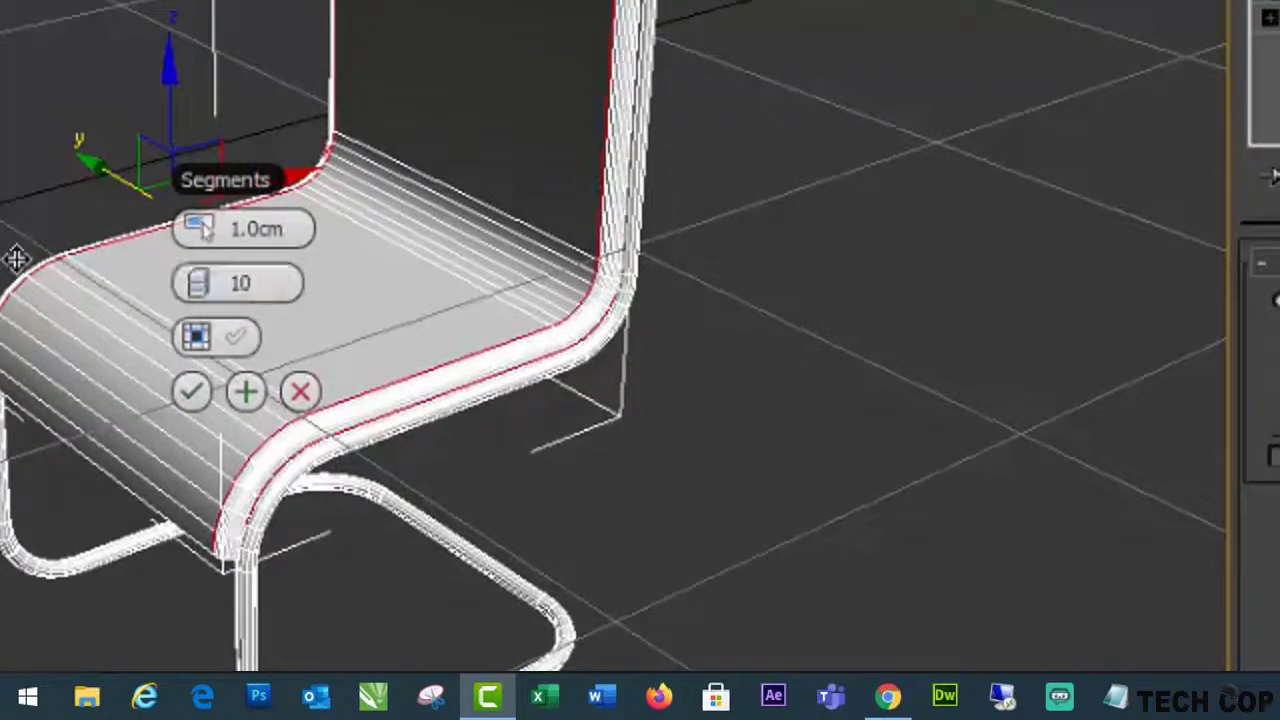
click(191, 391)
scroll(680, 560, up, 2)
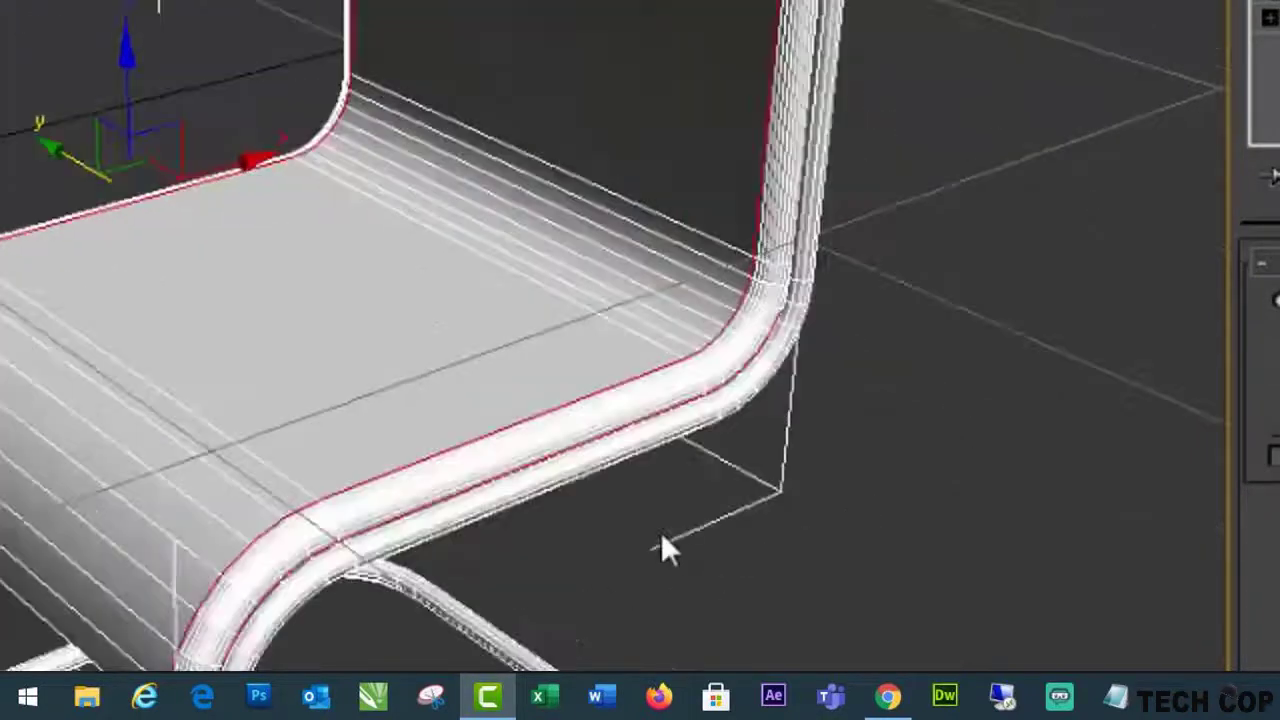
middle_drag(626, 543, 720, 562)
alt+middle_drag(716, 614, 805, 523)
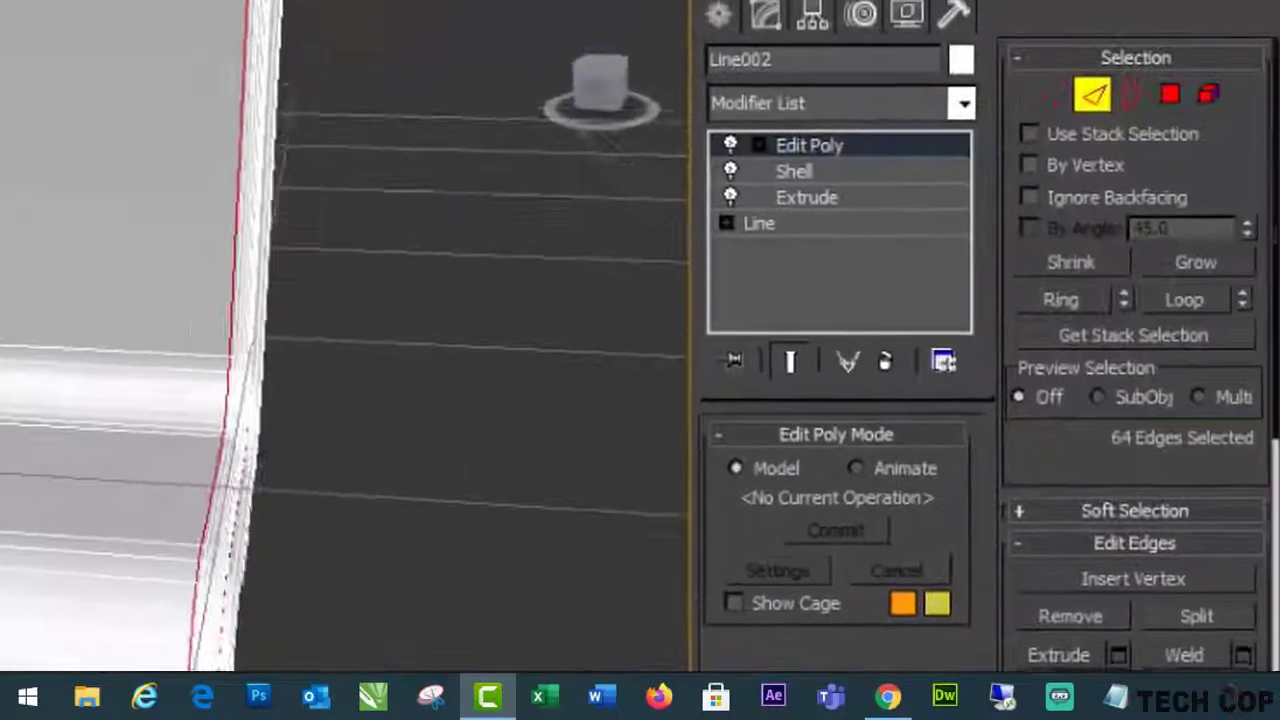
click(1098, 104)
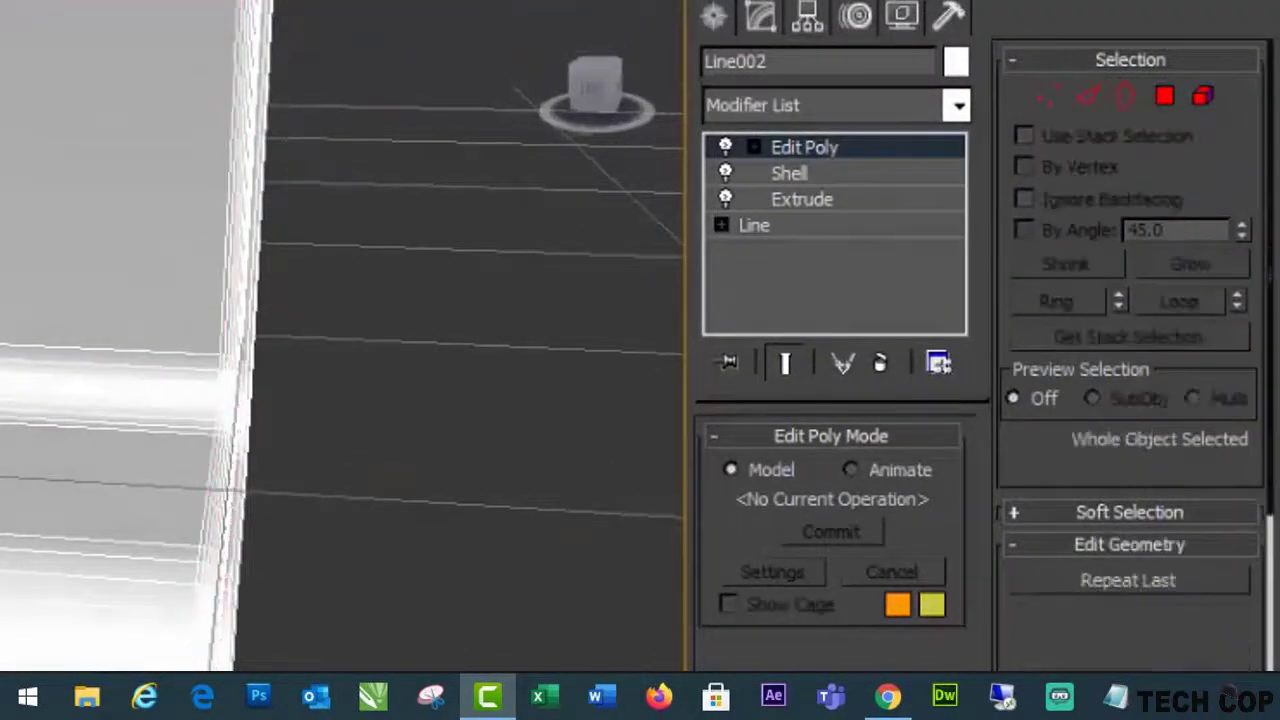
click(383, 651)
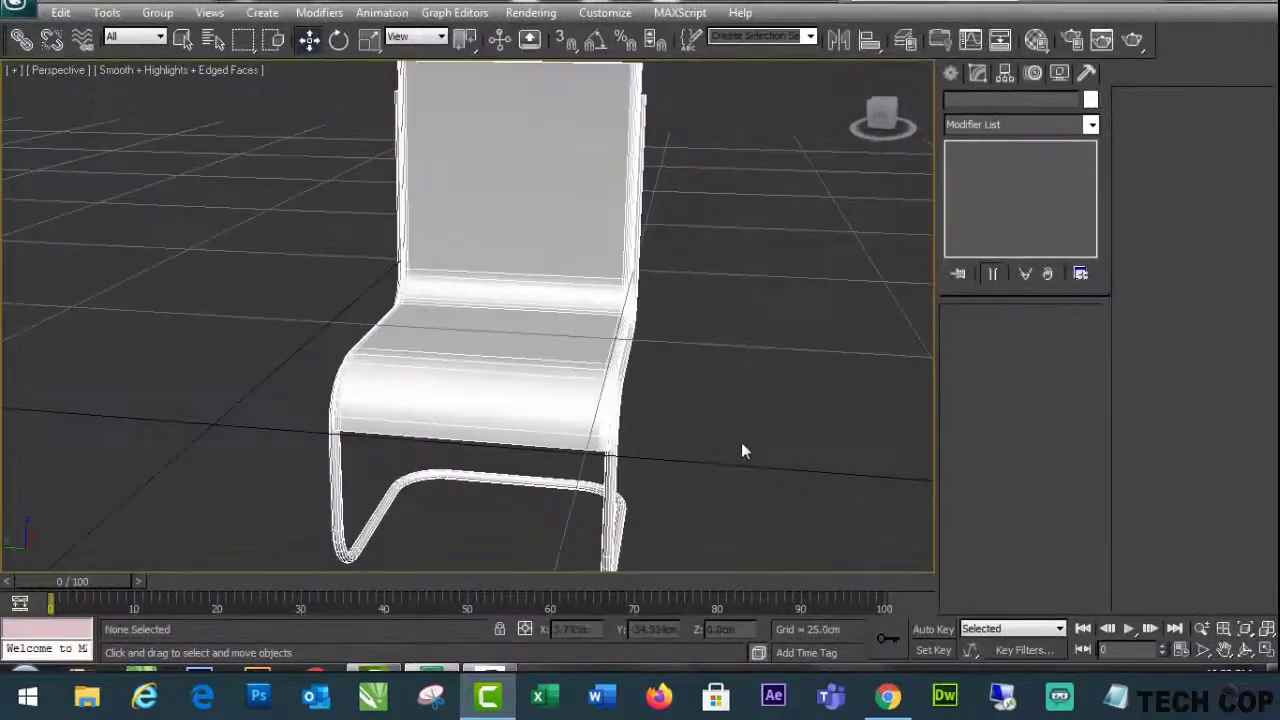
alt+middle_drag(741, 443, 687, 449)
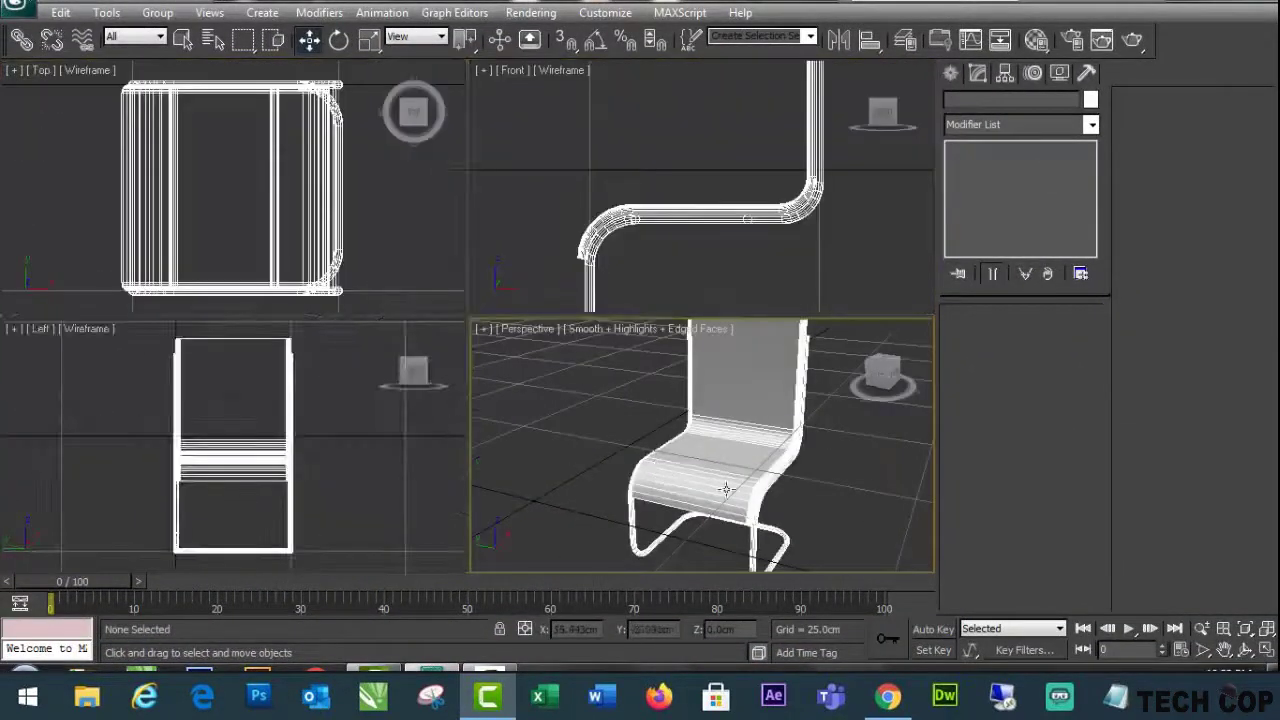
Reselect the seat and connect its crosswise edges with 10 segments to divide it across its width.
click(757, 443)
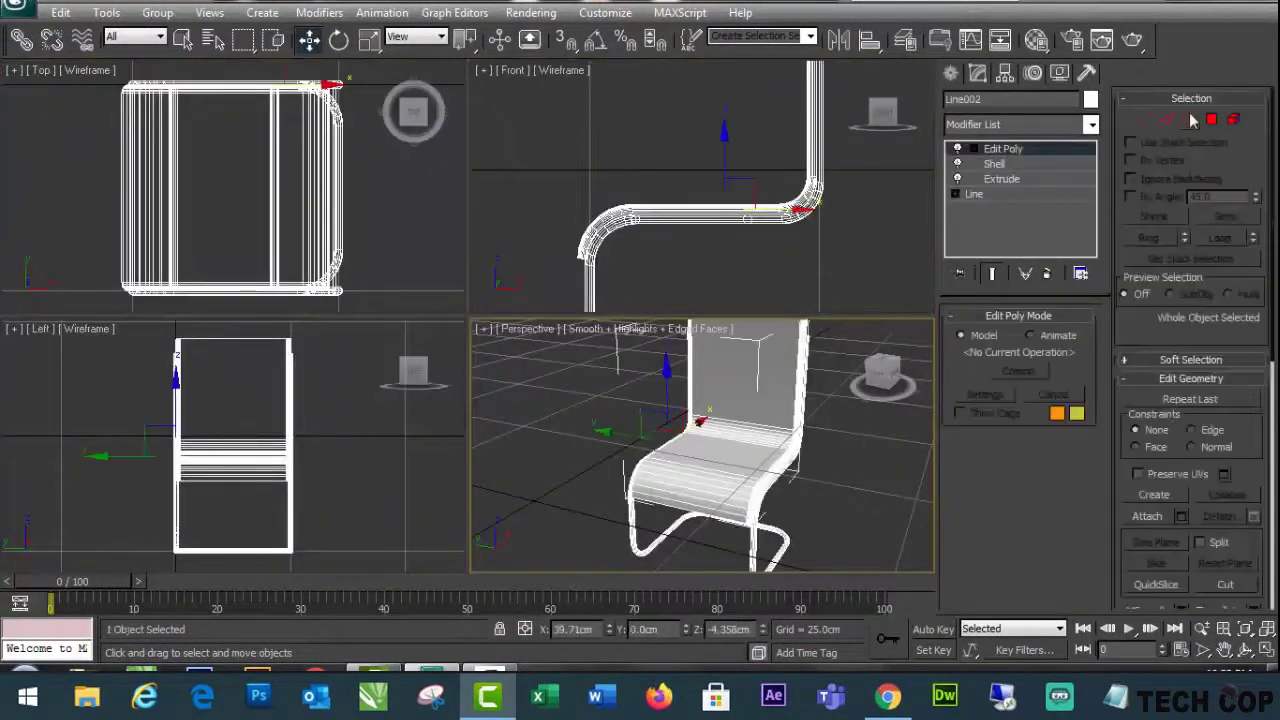
click(1167, 120)
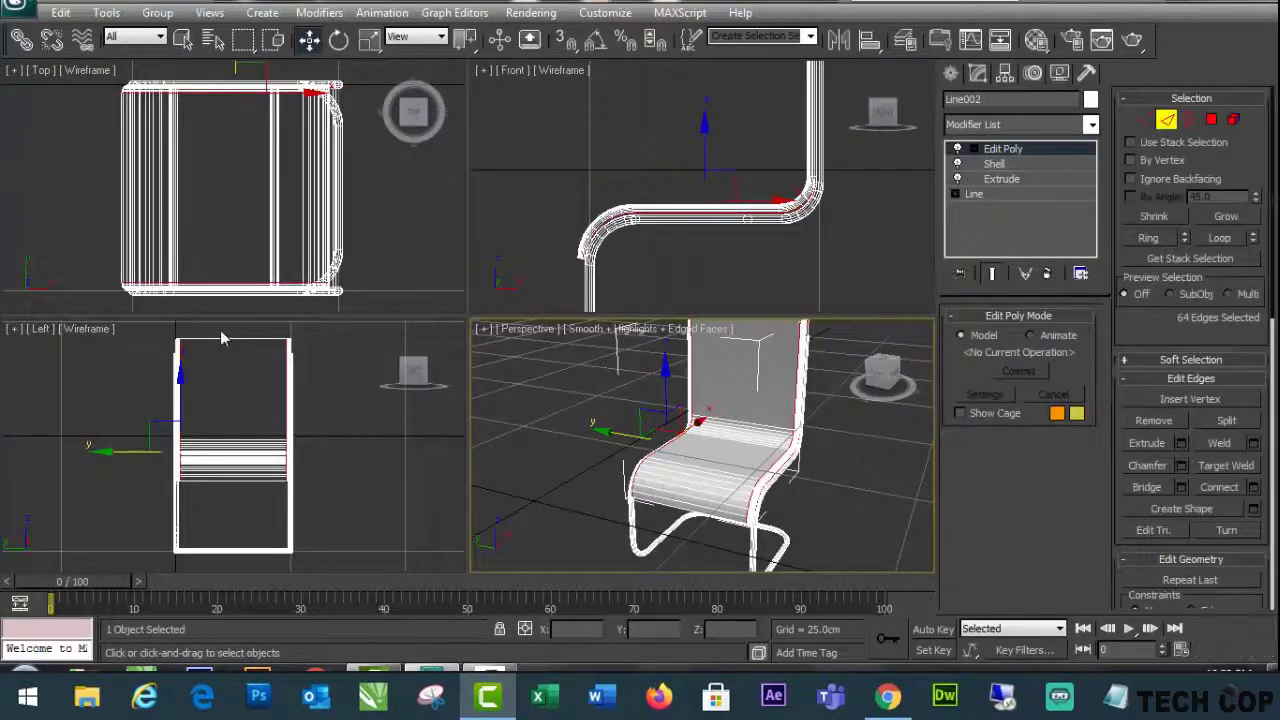
click(226, 436)
drag(232, 510, 233, 510)
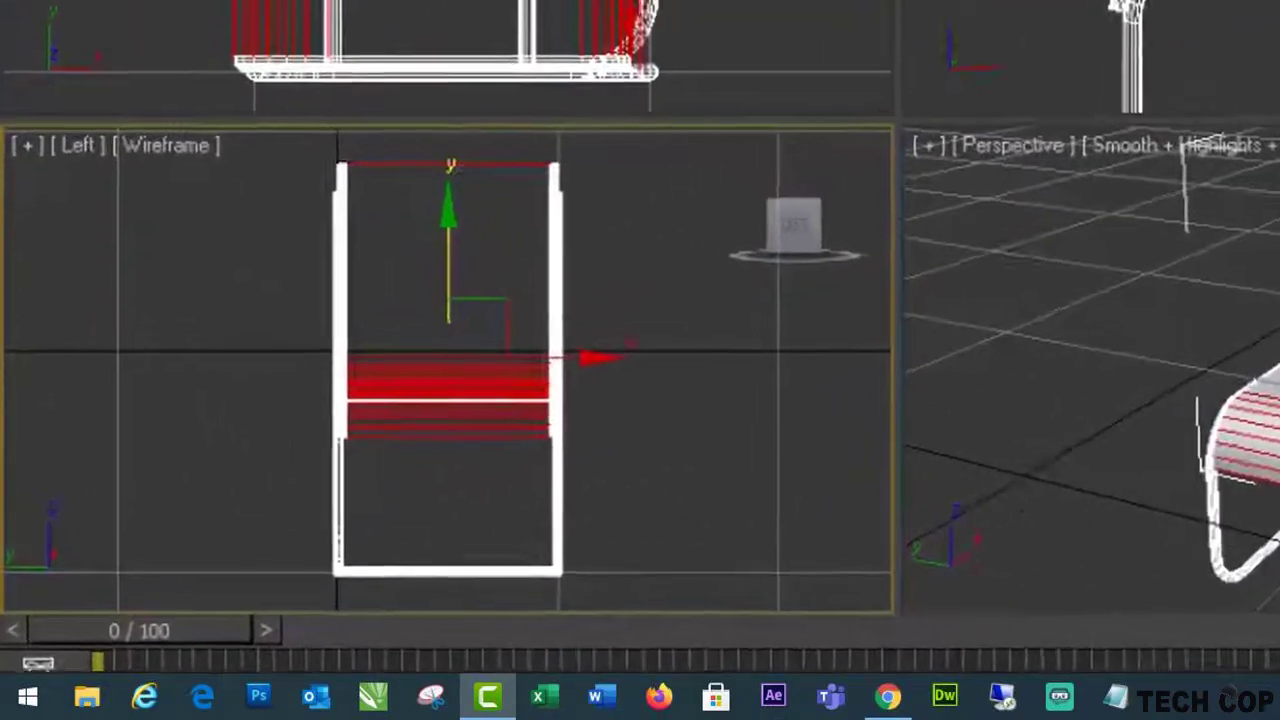
click(1254, 487)
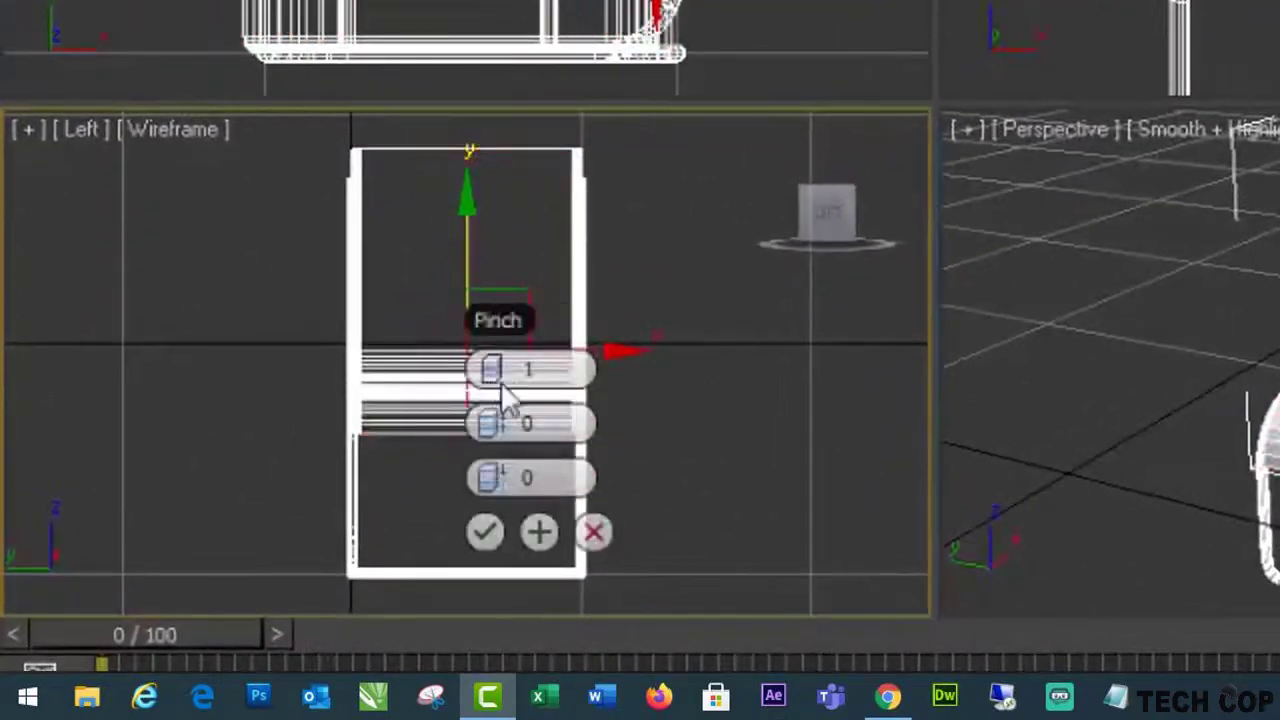
drag(500, 369, 556, 369)
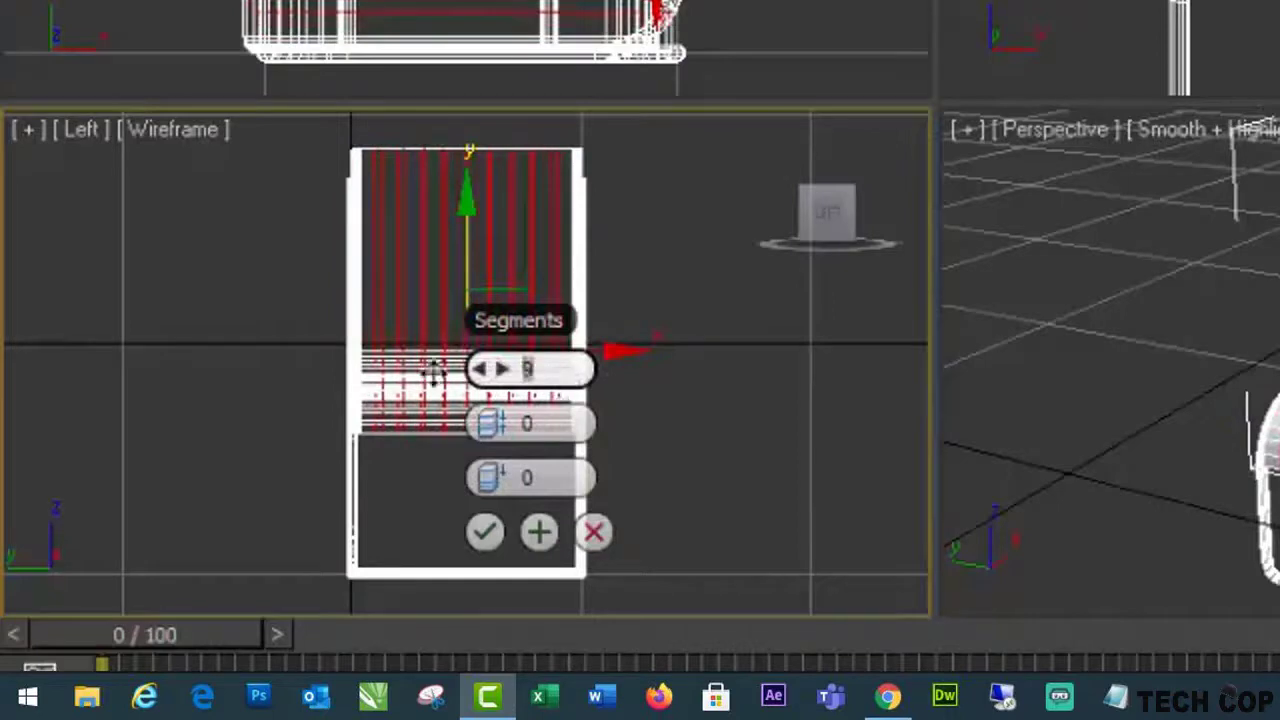
text(10)
key(Return)
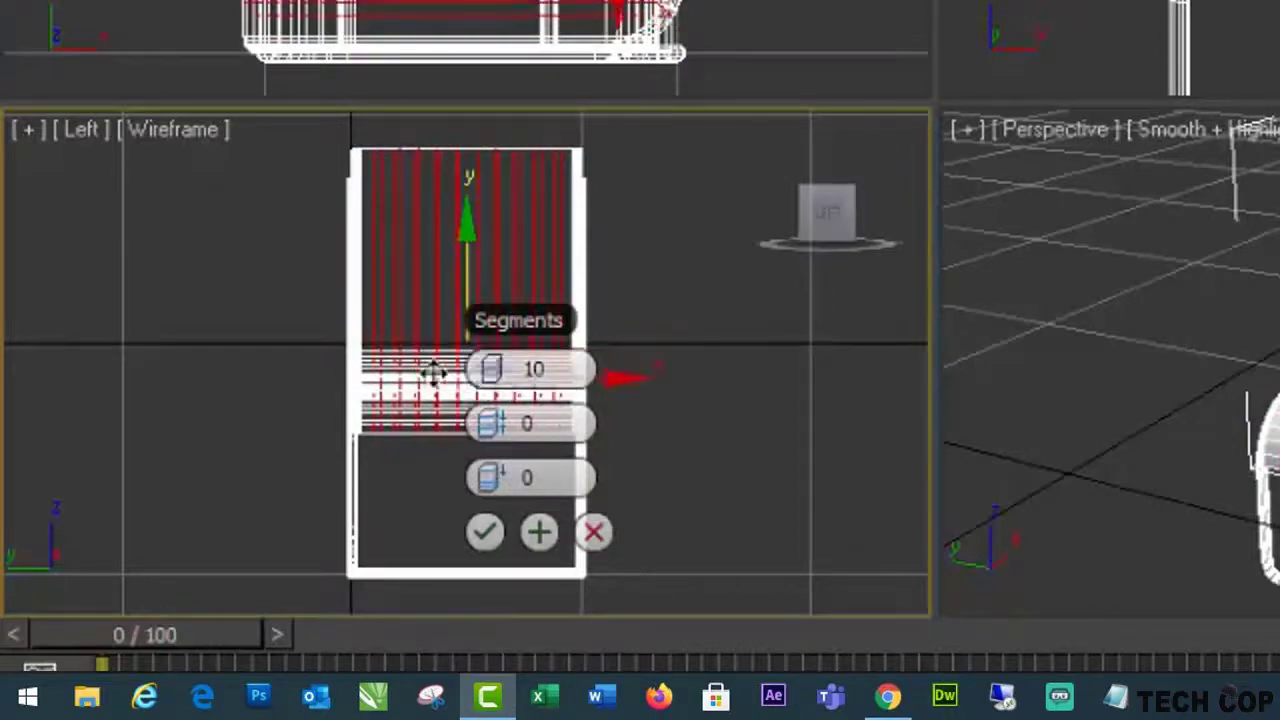
click(484, 533)
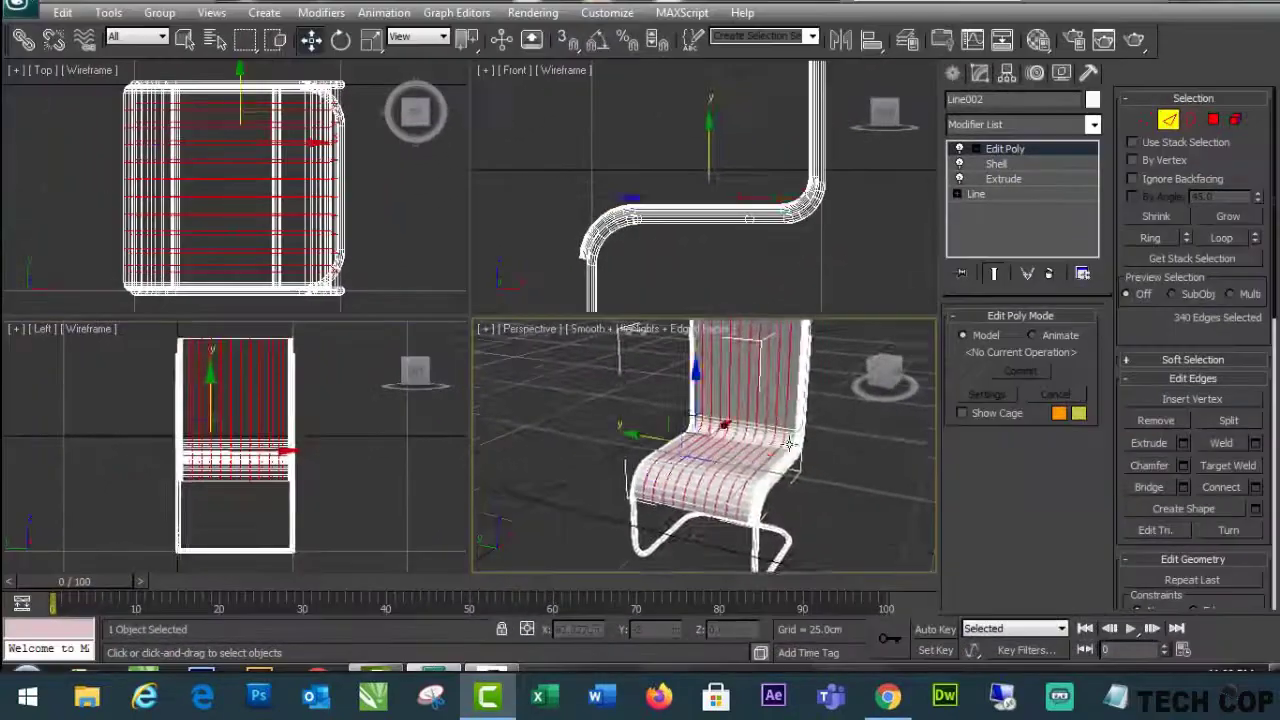
In the left view, select the backrest's vertical edges and connect them with 10 segments.
scroll(805, 474, down, 2)
key(alt+w)
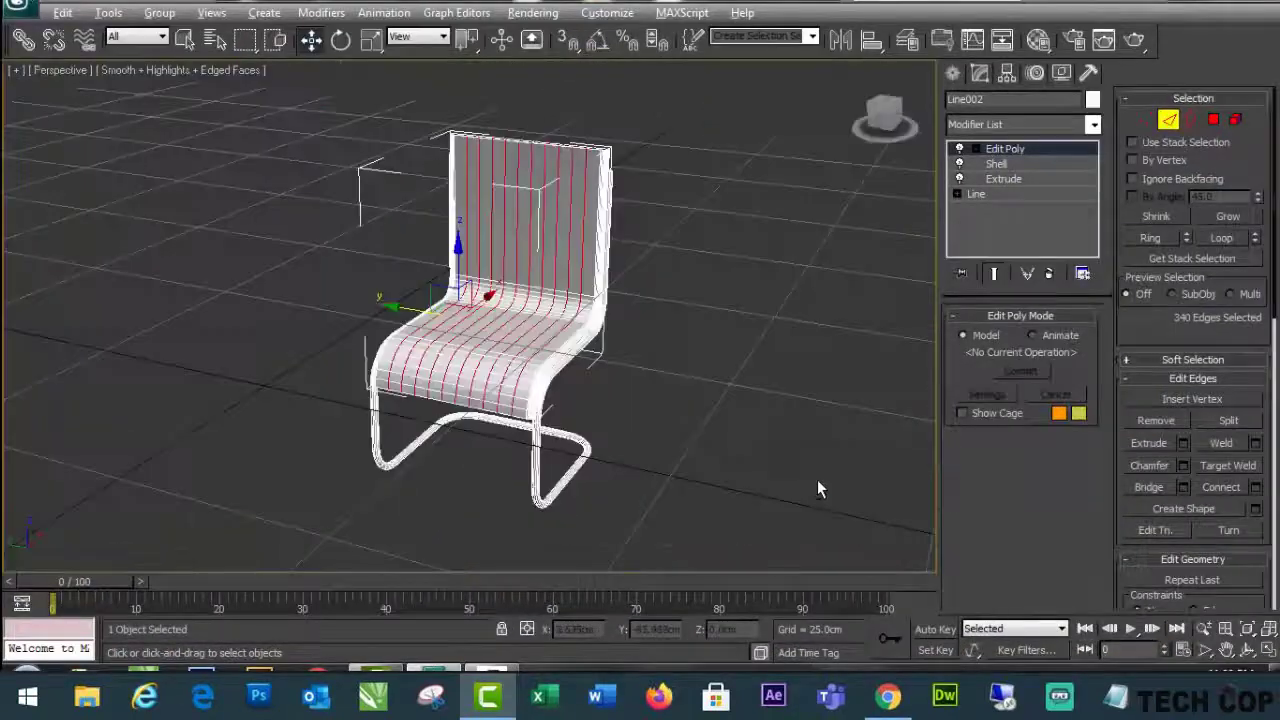
alt+middle_drag(755, 400, 735, 403)
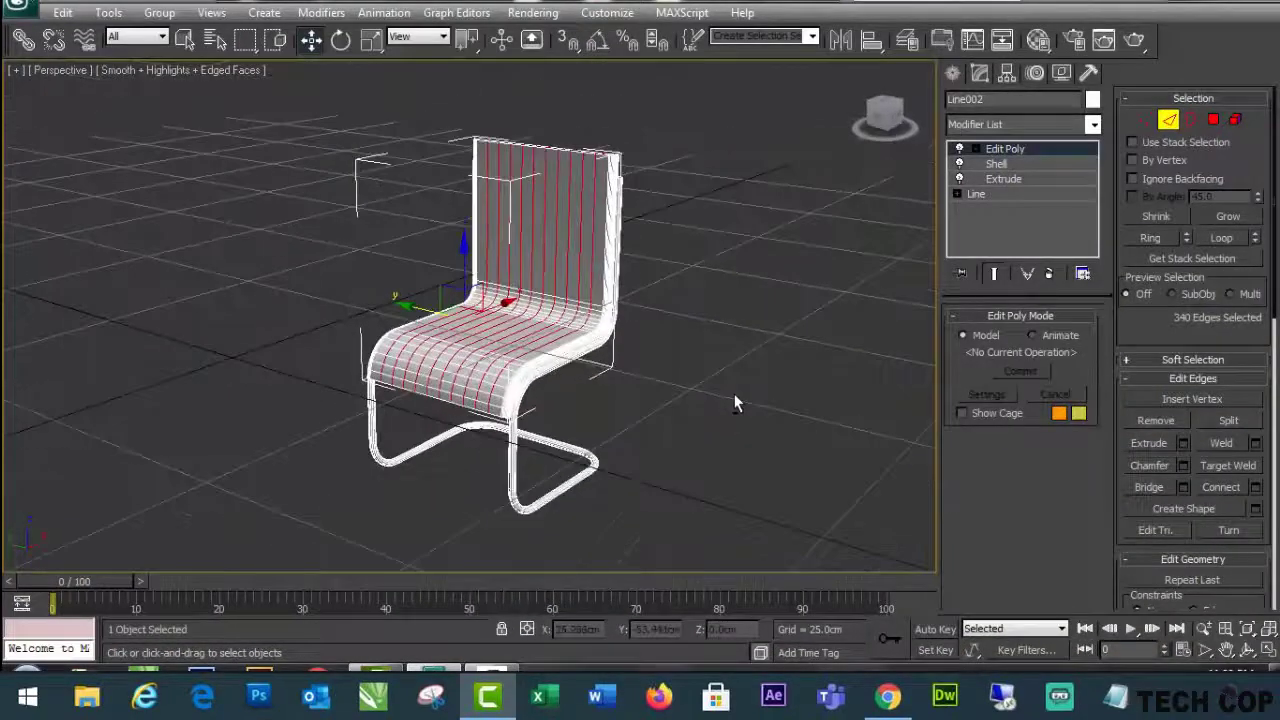
key(alt+w)
click(387, 453)
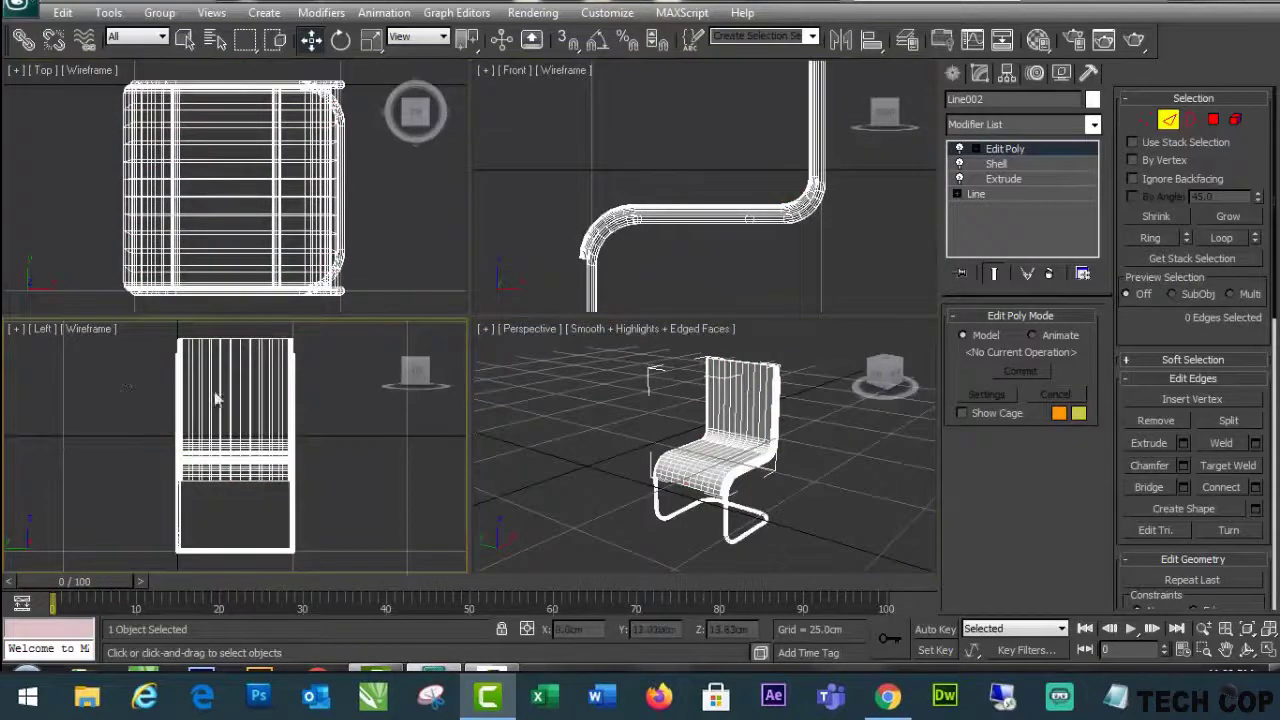
drag(120, 370, 362, 408)
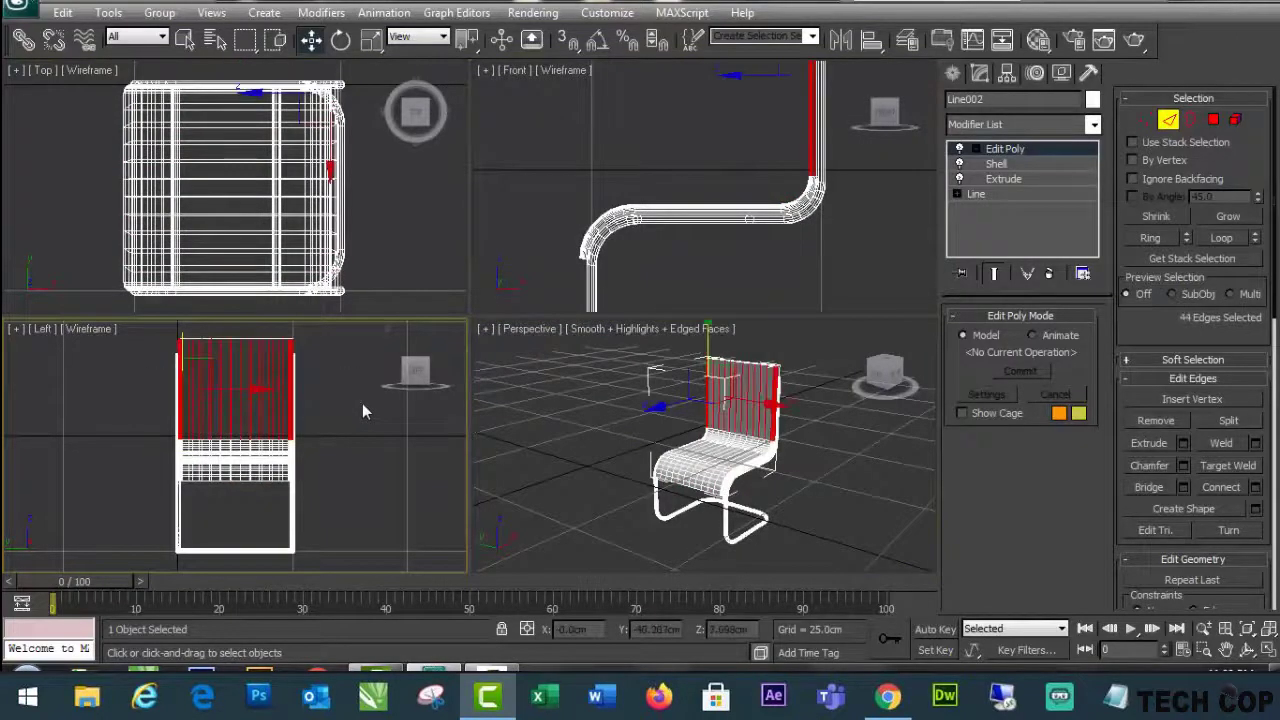
click(1255, 487)
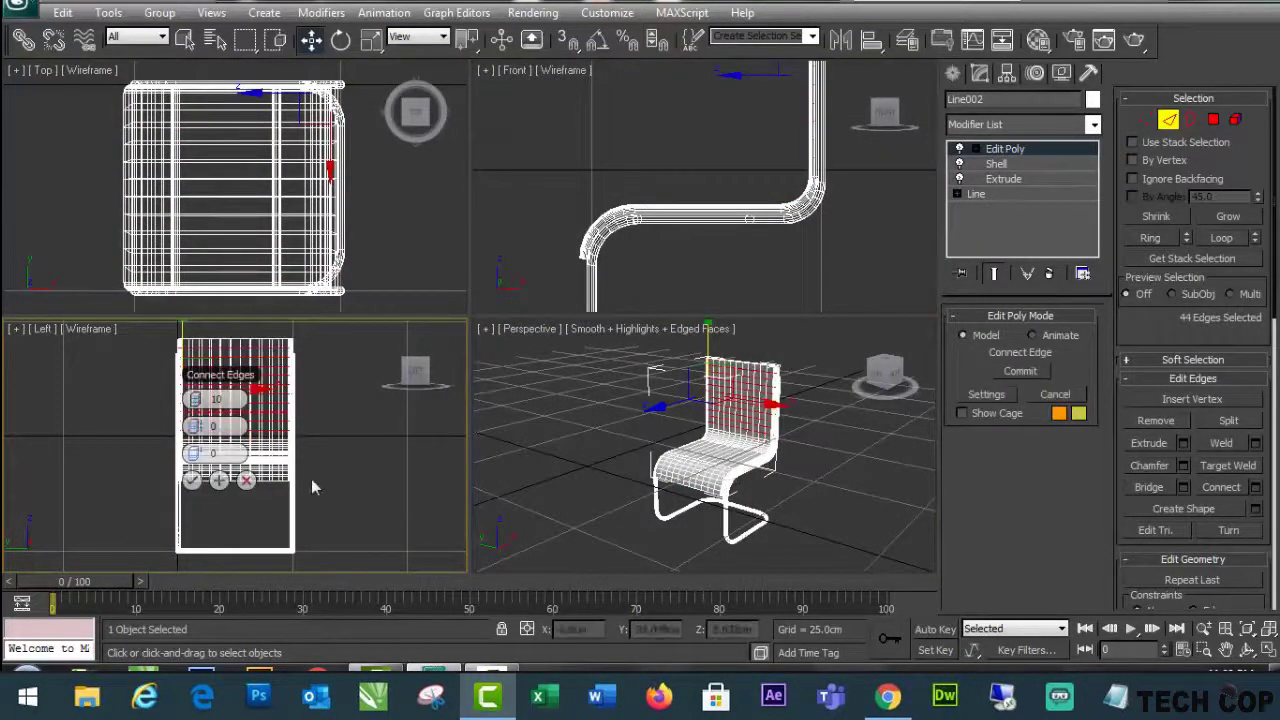
click(191, 480)
In the top view, select the lengthwise edges of the flat sitting area and connect them with 10 segments.
click(823, 477)
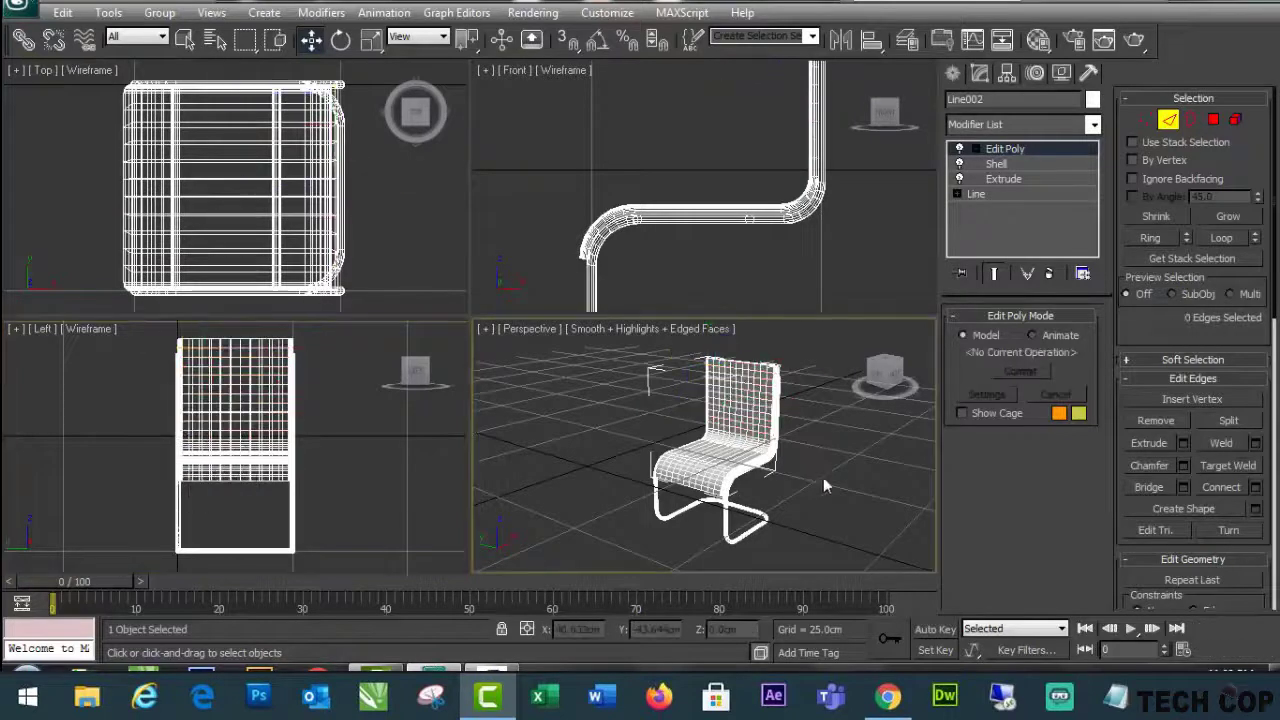
scroll(338, 170, down, 2)
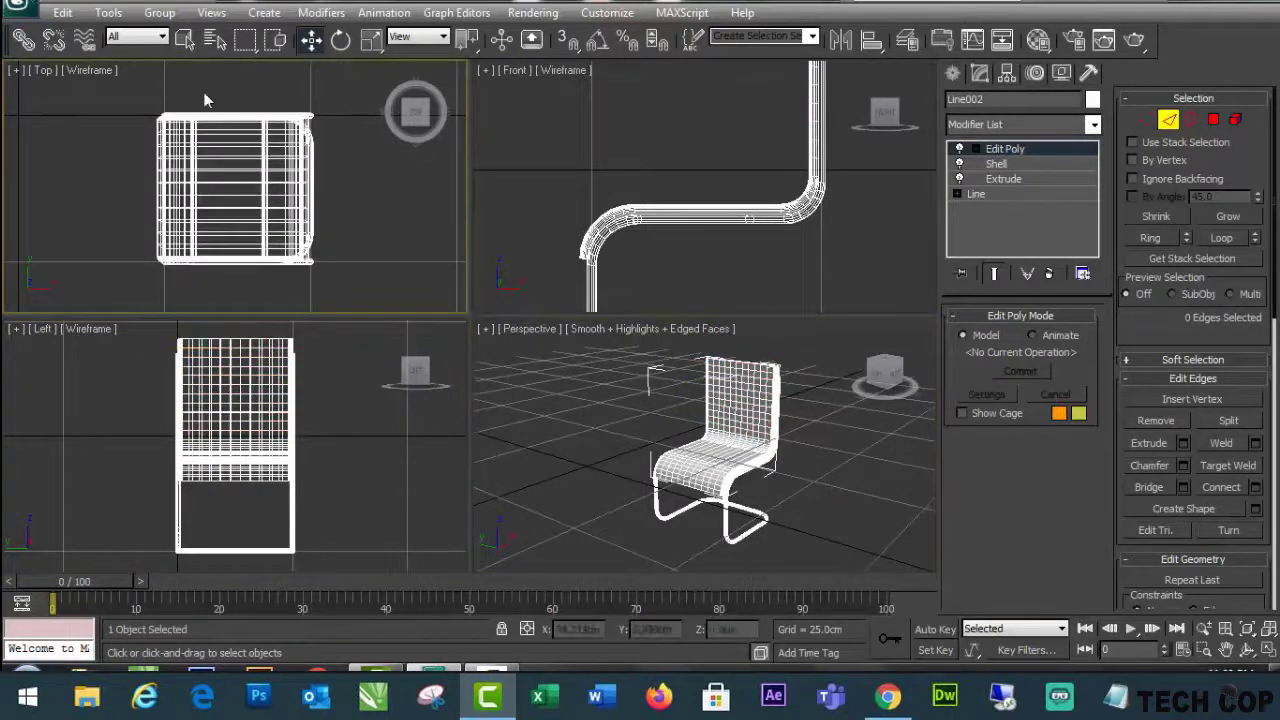
drag(208, 90, 241, 276)
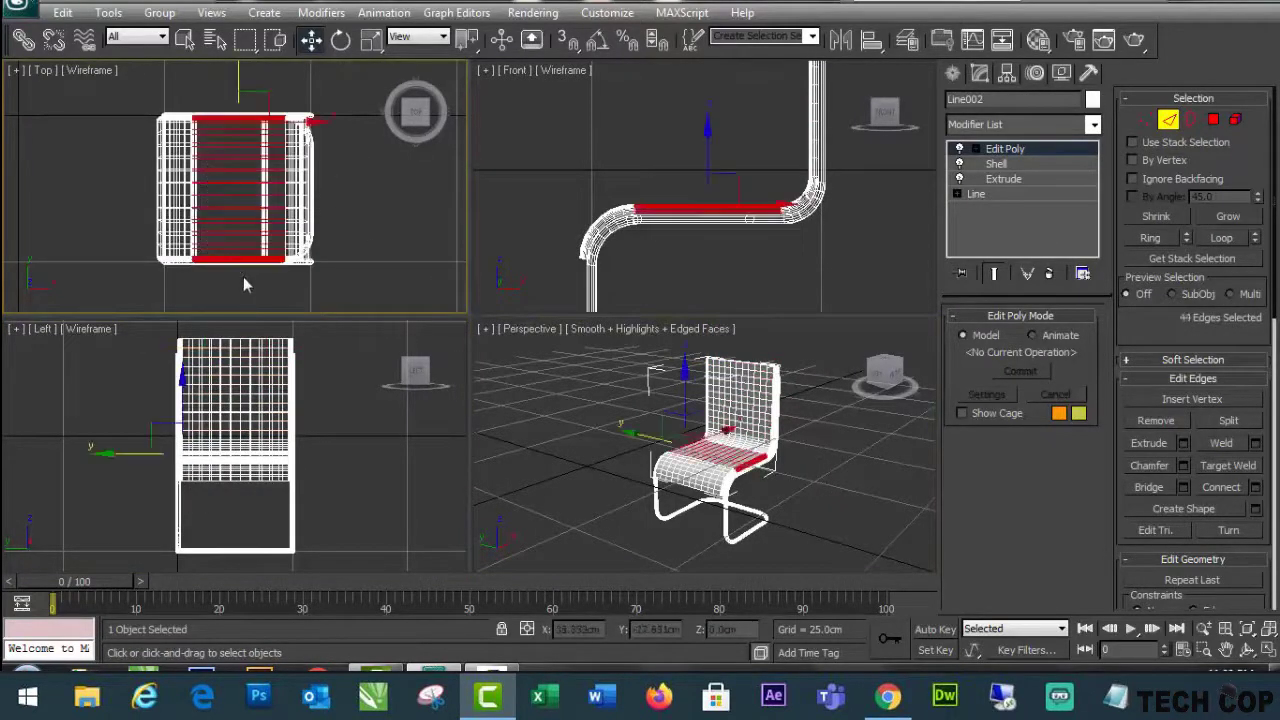
click(1256, 489)
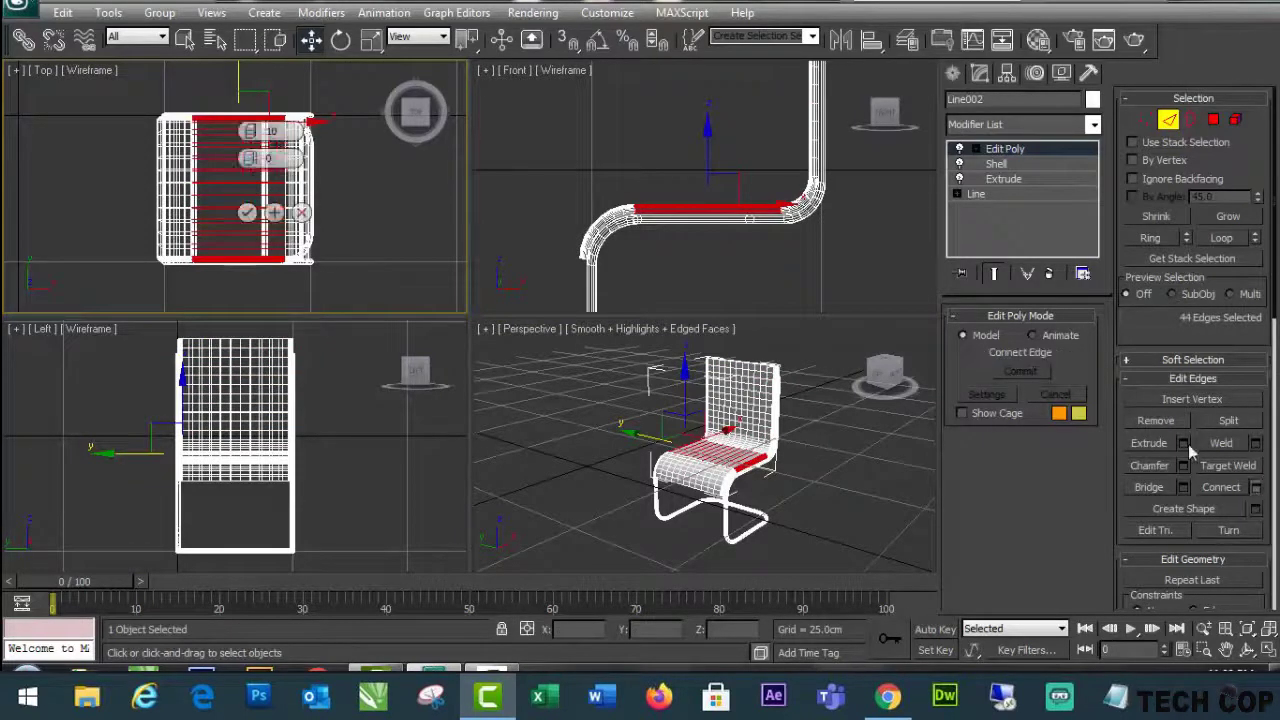
click(247, 214)
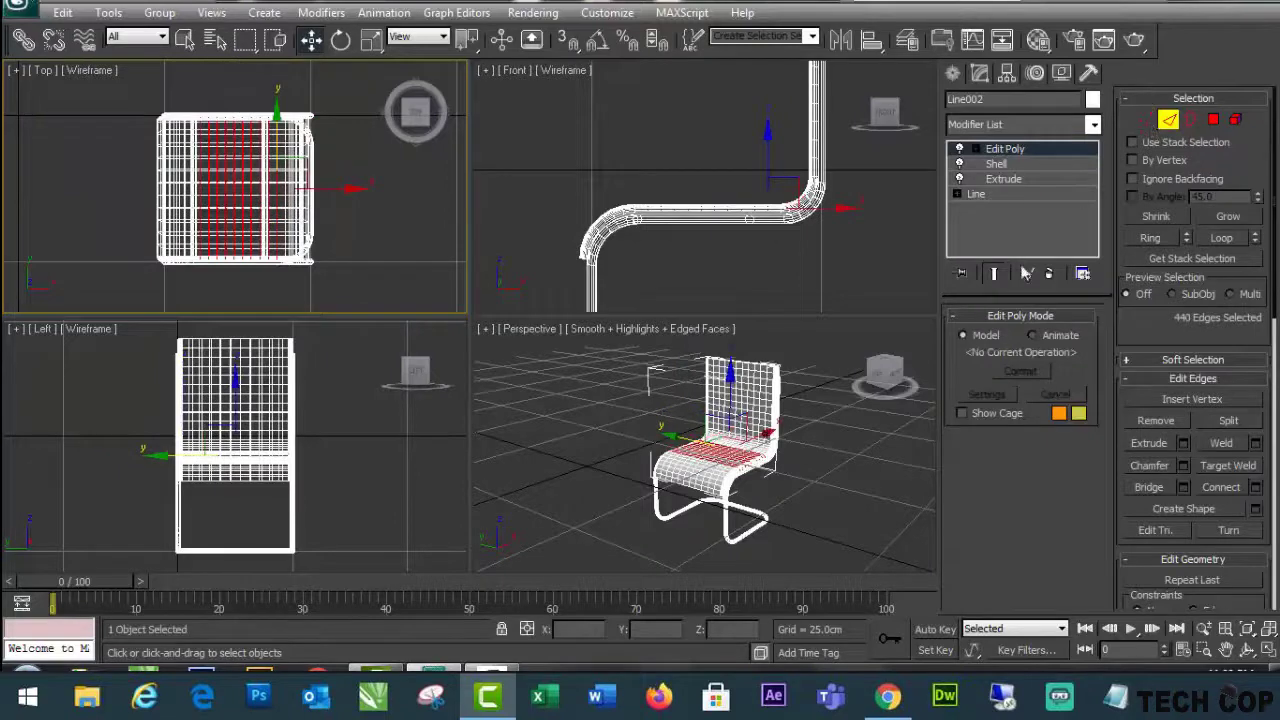
Switch to vertex editing, ignore backfacing vertices, and select the flat sitting area's vertices in the top view.
click(1146, 120)
click(799, 493)
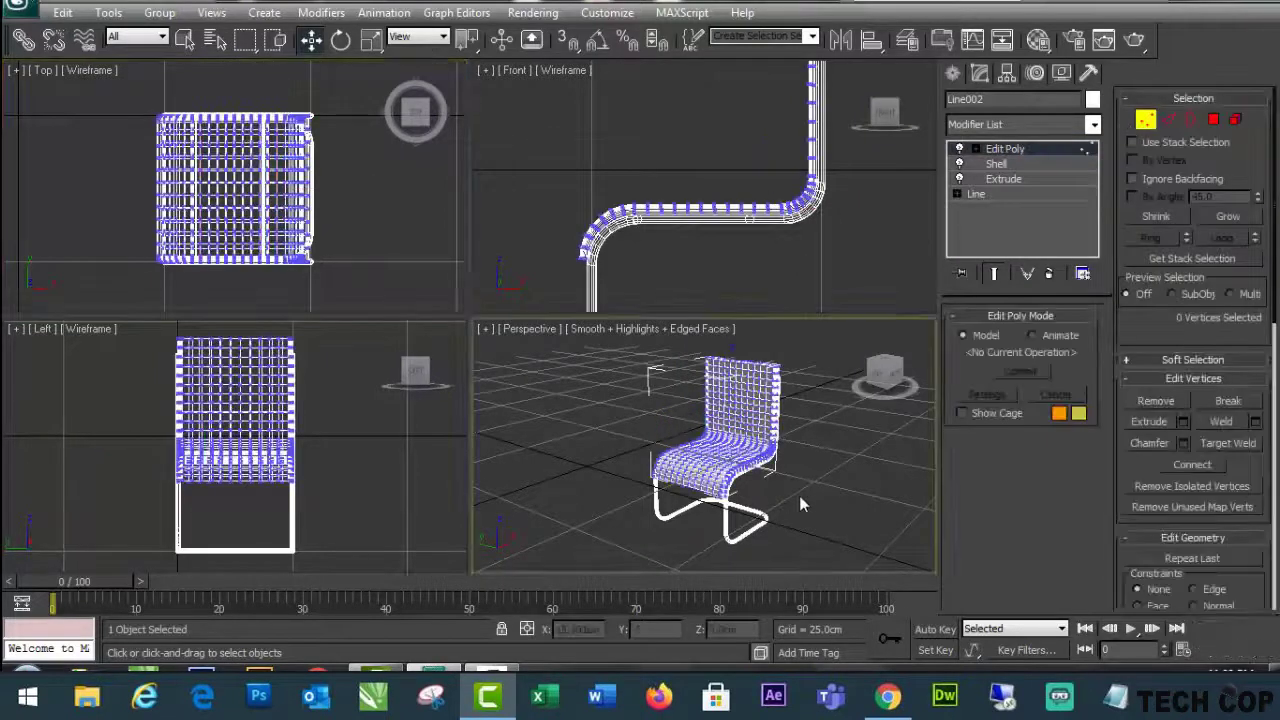
drag(194, 93, 277, 283)
click(280, 289)
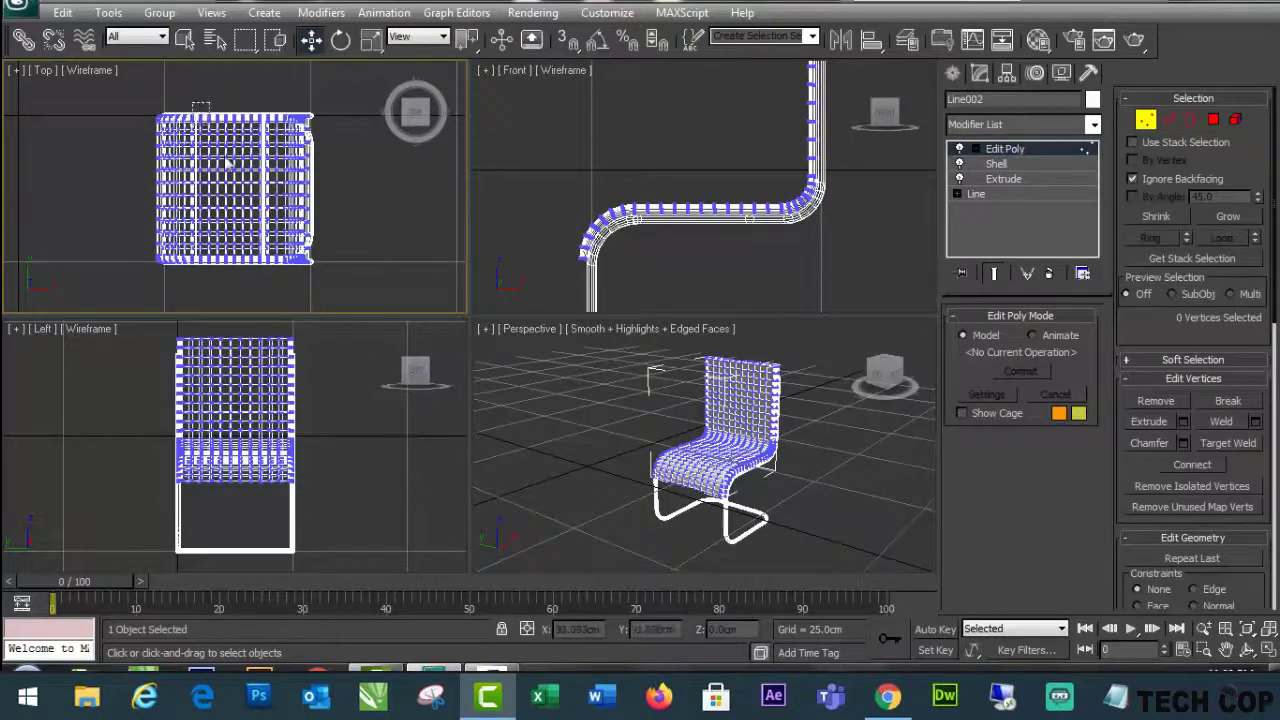
drag(227, 163, 273, 278)
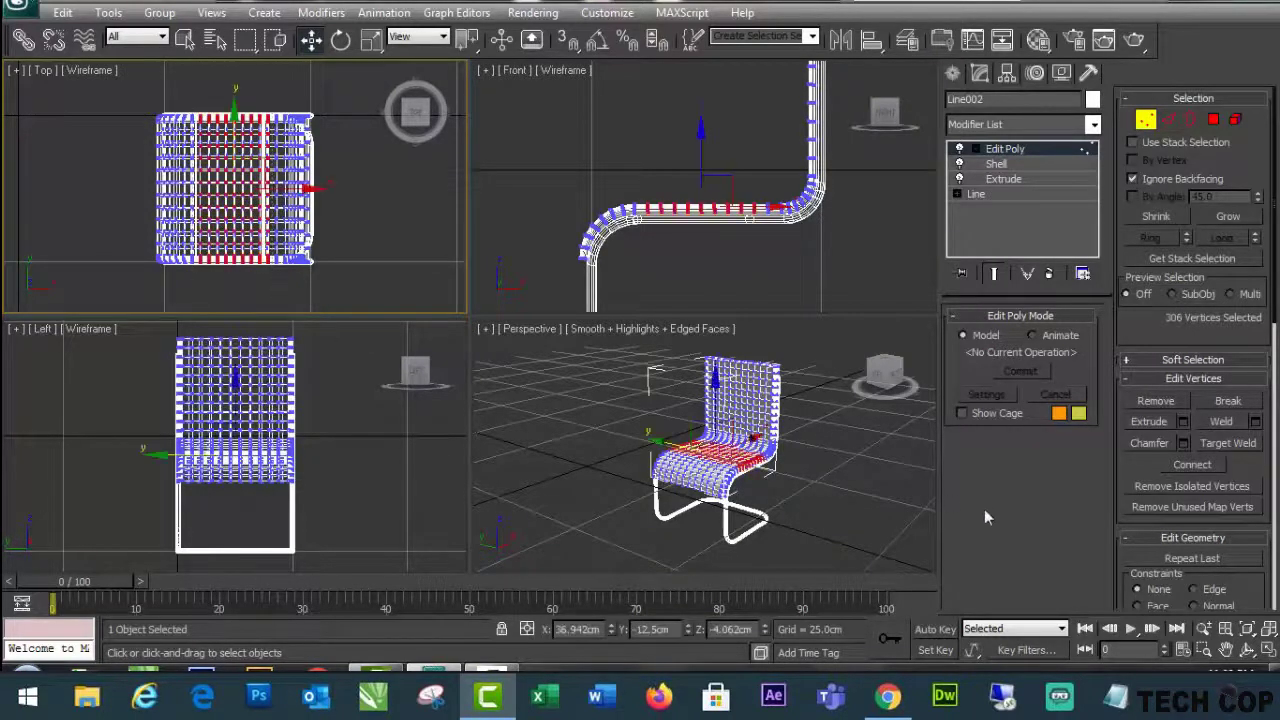
Maximize the perspective view and apply an FFD 4x4x4 modifier to the selected seat vertices.
right_click(816, 505)
key(alt+w)
mouse_move(631, 438)
alt+middle_down()
mouse_move(600, 458)
mouse_move(613, 443)
alt+middle_up()
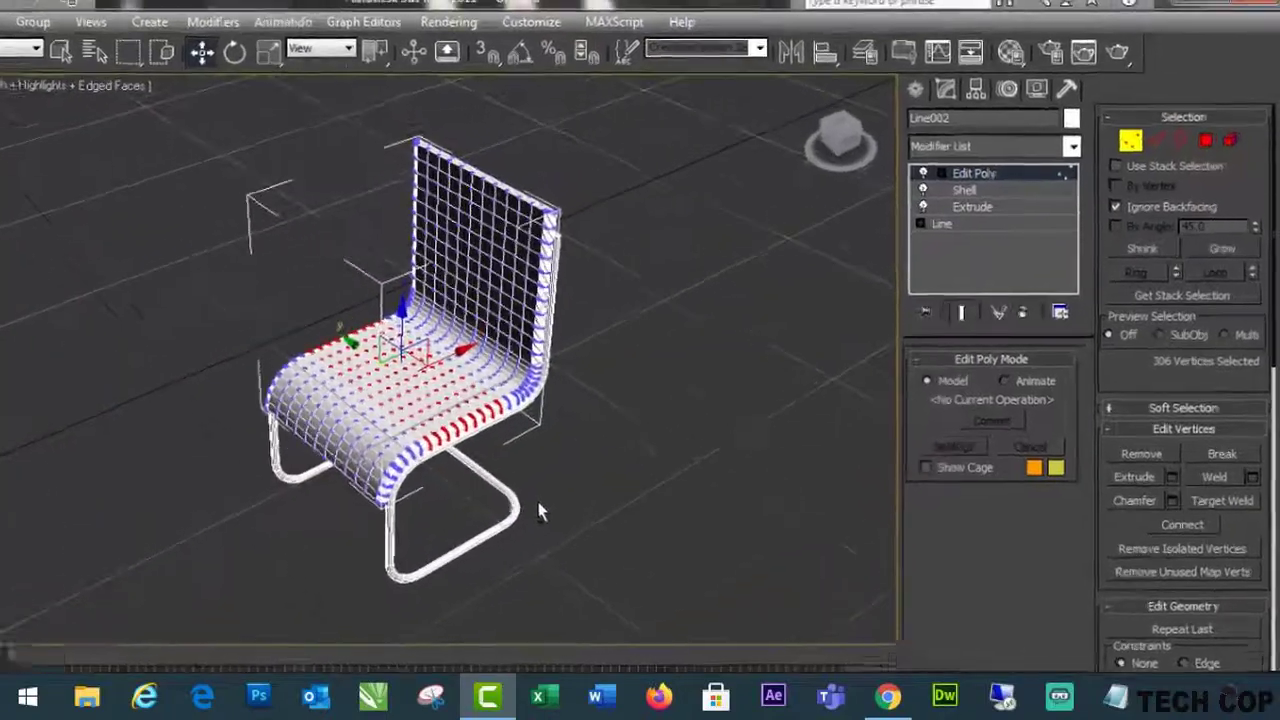
click(1000, 146)
scroll(1000, 146, up, 10)
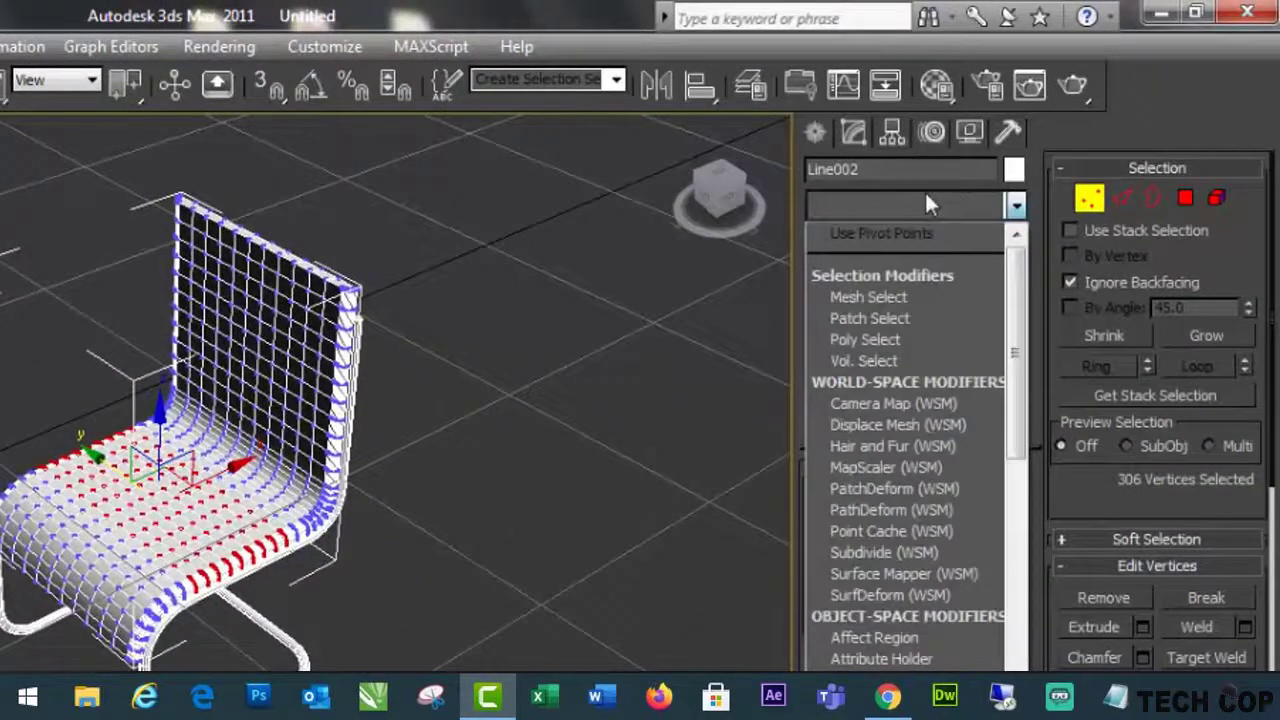
key(f)
key(f)
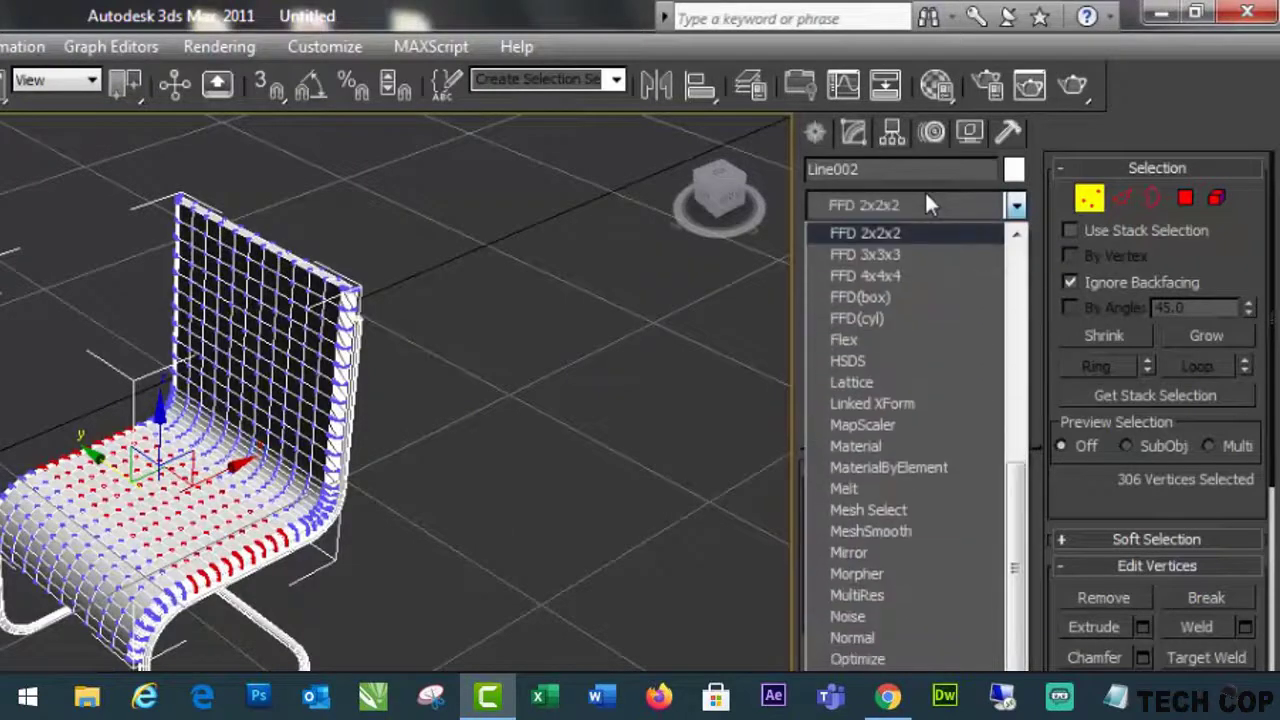
click(904, 275)
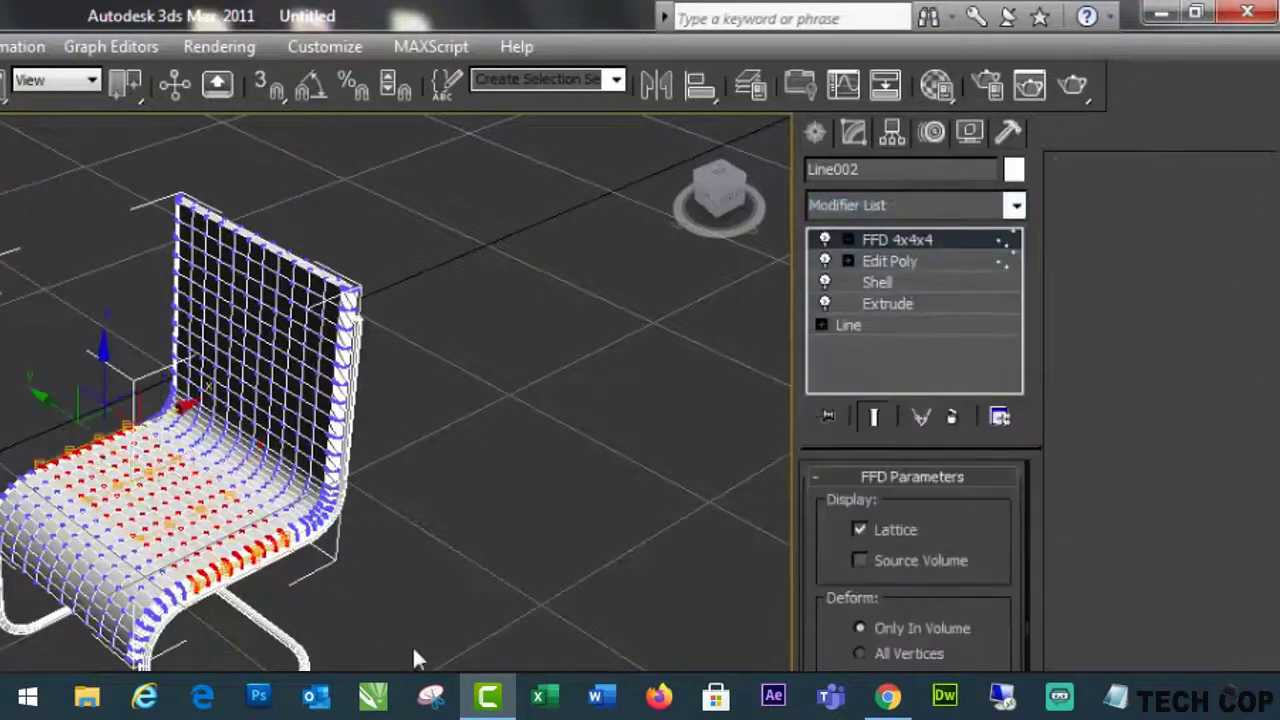
Select the four central control points on the upper side of the seat's FFD lattice for moving.
click(542, 562)
alt+middle_drag(364, 634, 305, 539)
click(290, 520)
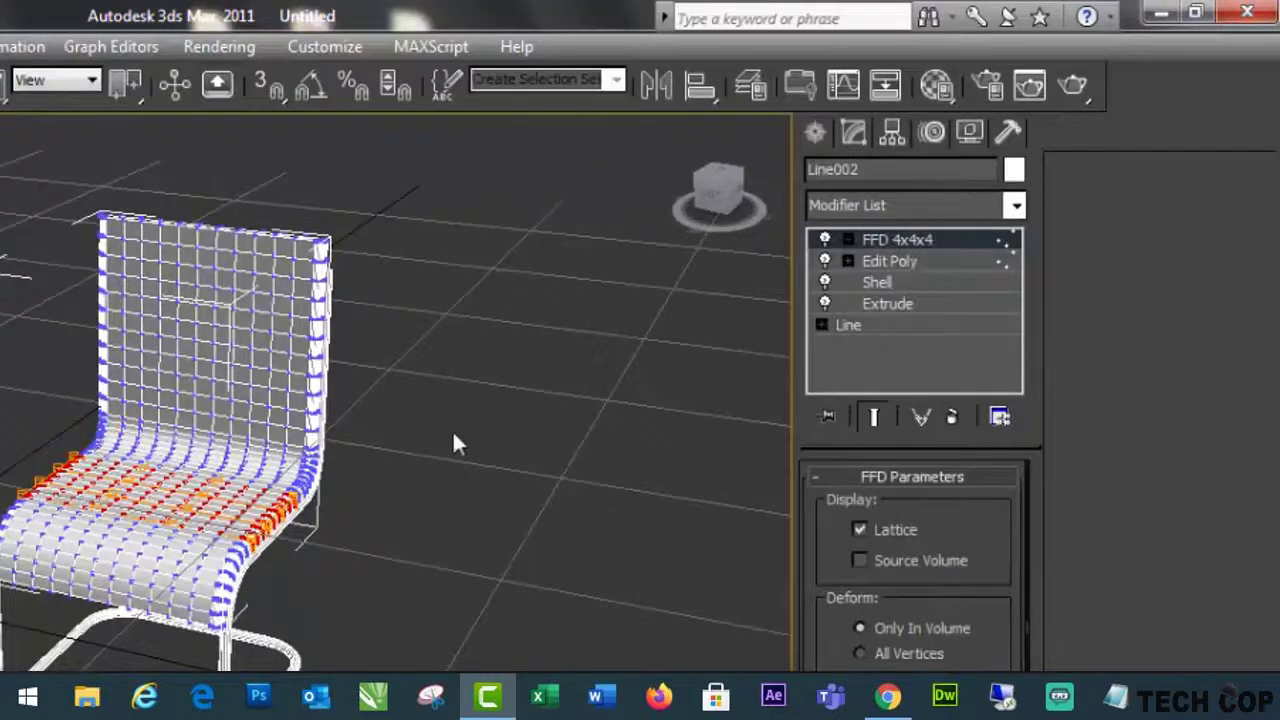
scroll(255, 518, up, 2)
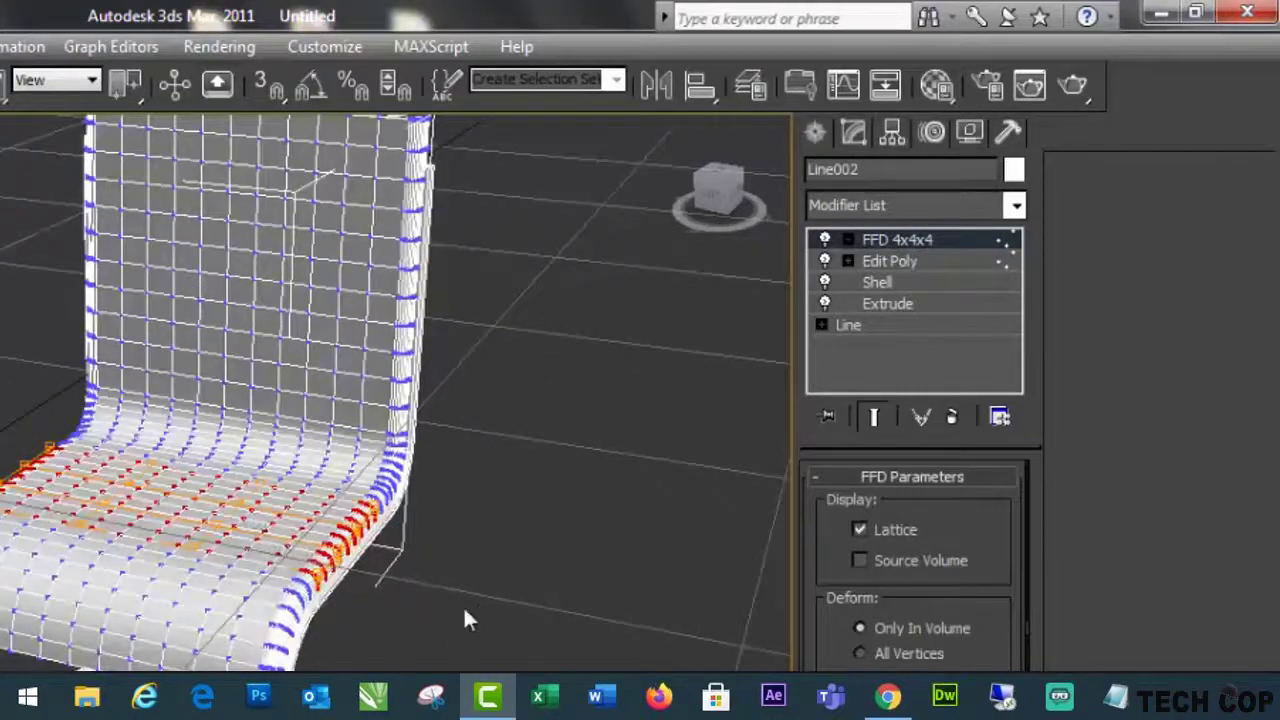
alt+middle_drag(464, 608, 455, 608)
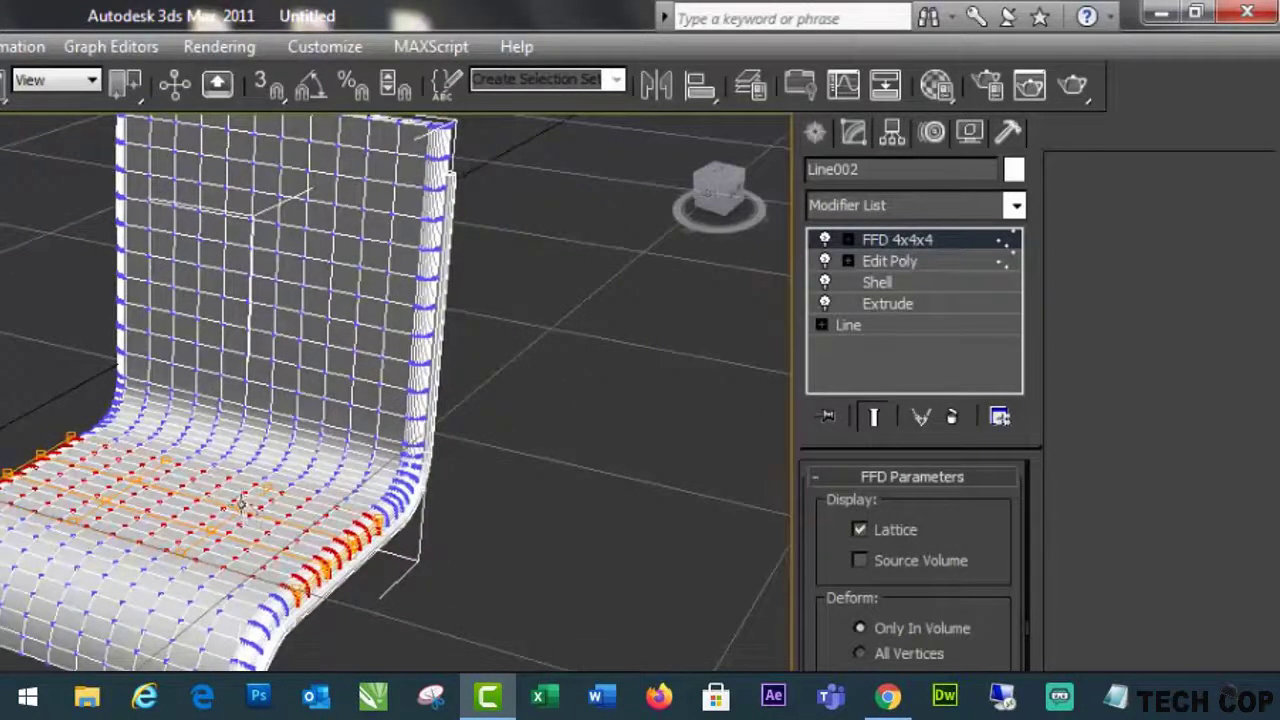
key(w)
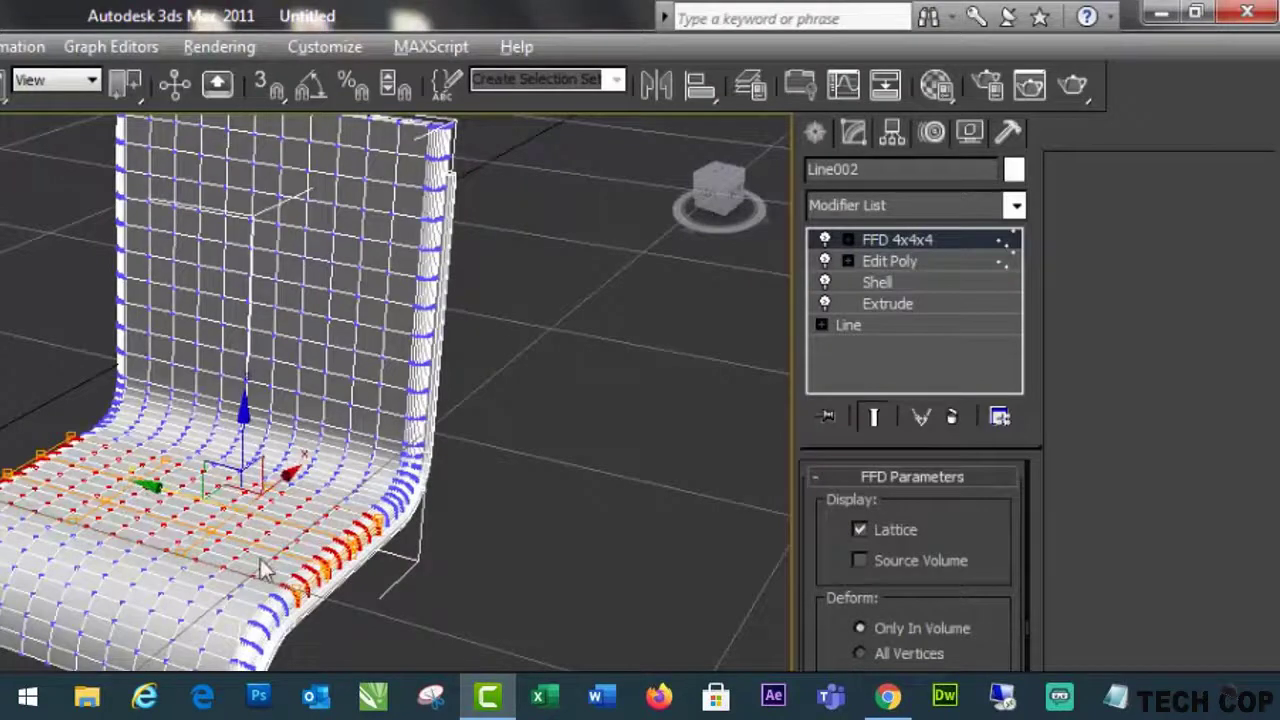
alt+middle_drag(266, 570, 290, 586)
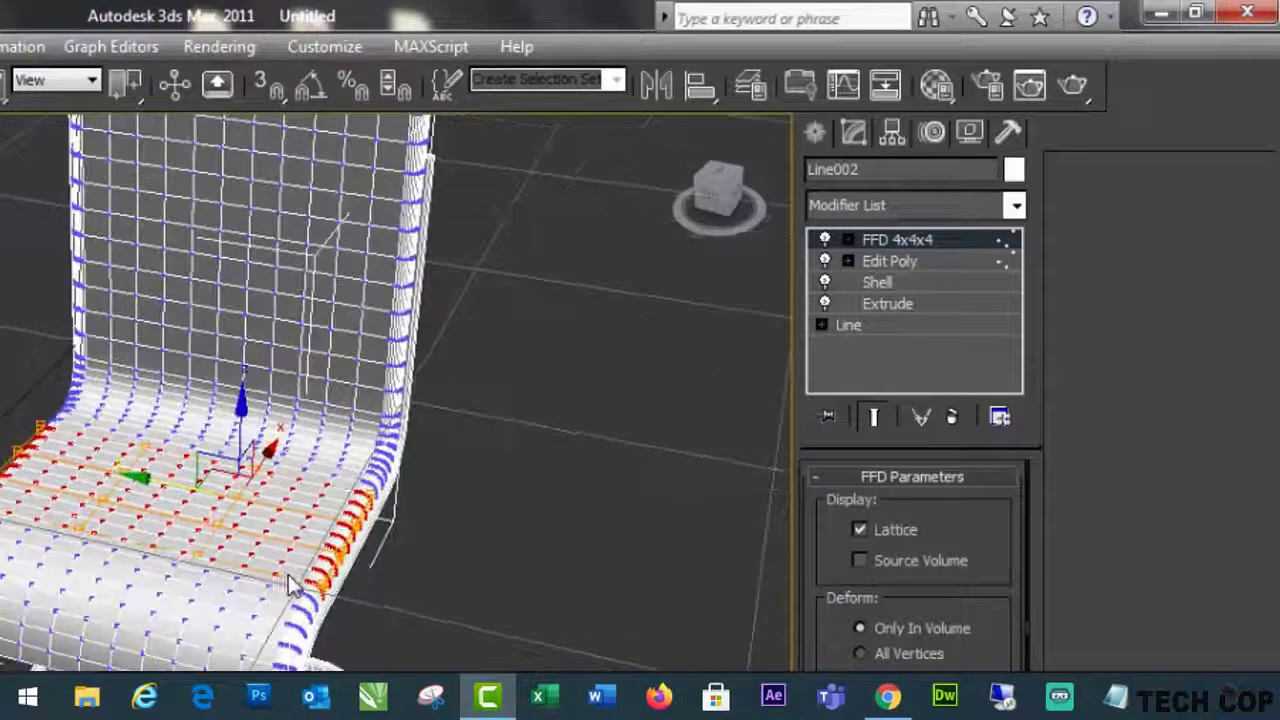
ctrl+click(121, 468)
ctrl+click(104, 499)
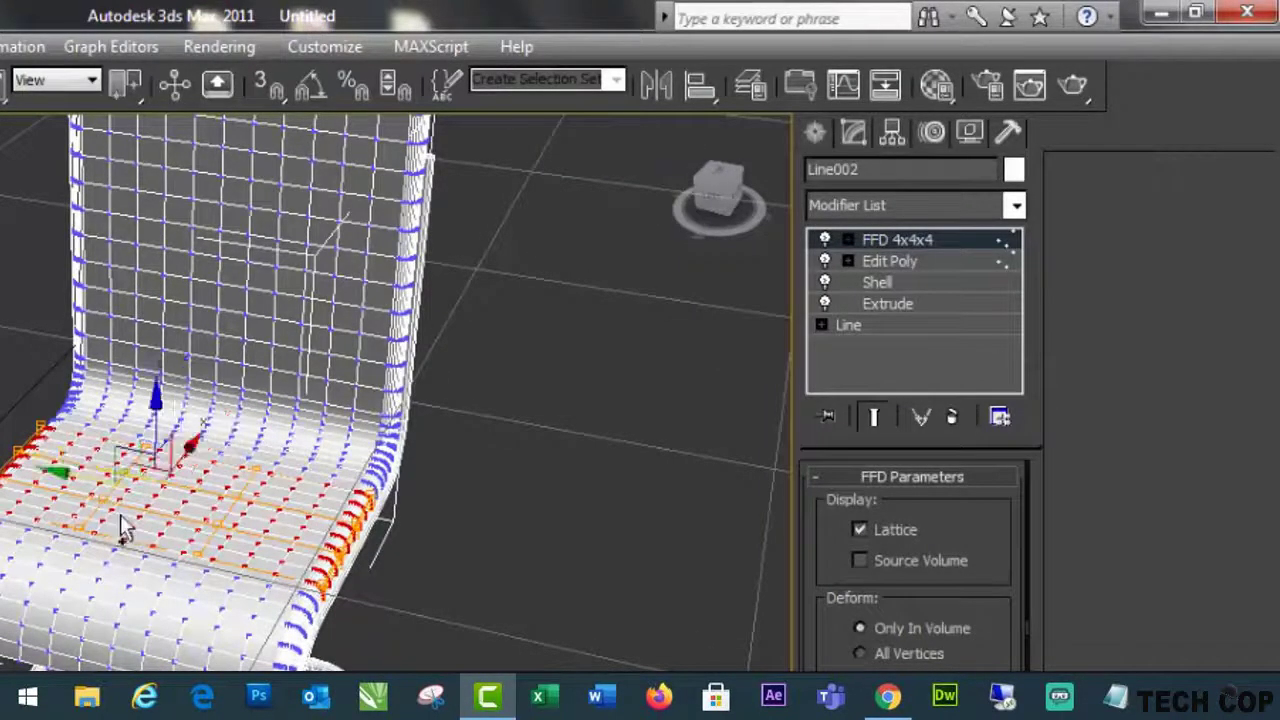
ctrl+click(223, 528)
Raise the selected central lattice points along Z to bulge the middle of the seat slightly upward.
drag(169, 420, 171, 400)
alt+middle_drag(250, 575, 266, 509)
drag(167, 405, 168, 372)
alt+middle_drag(441, 523, 265, 518)
click(577, 456)
click(265, 518)
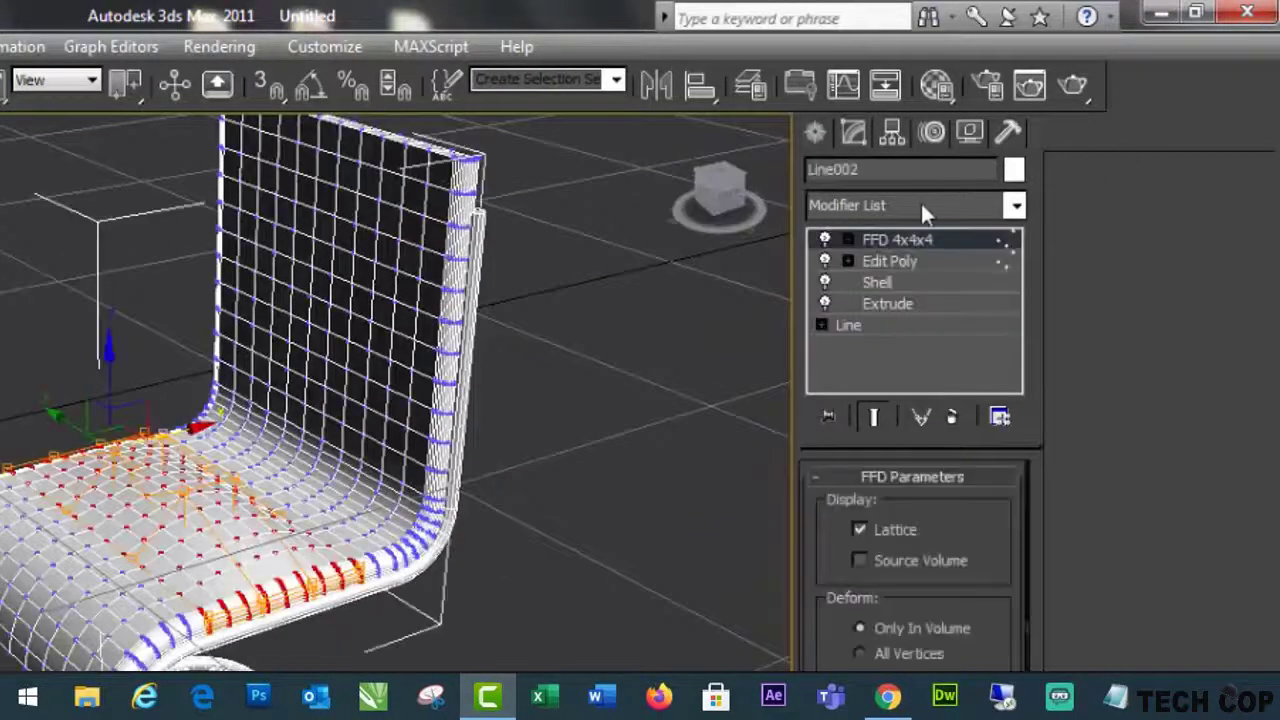
Add a Smooth modifier to the seat with Auto Smooth enabled, and deselect the seat.
click(919, 201)
text(sm)
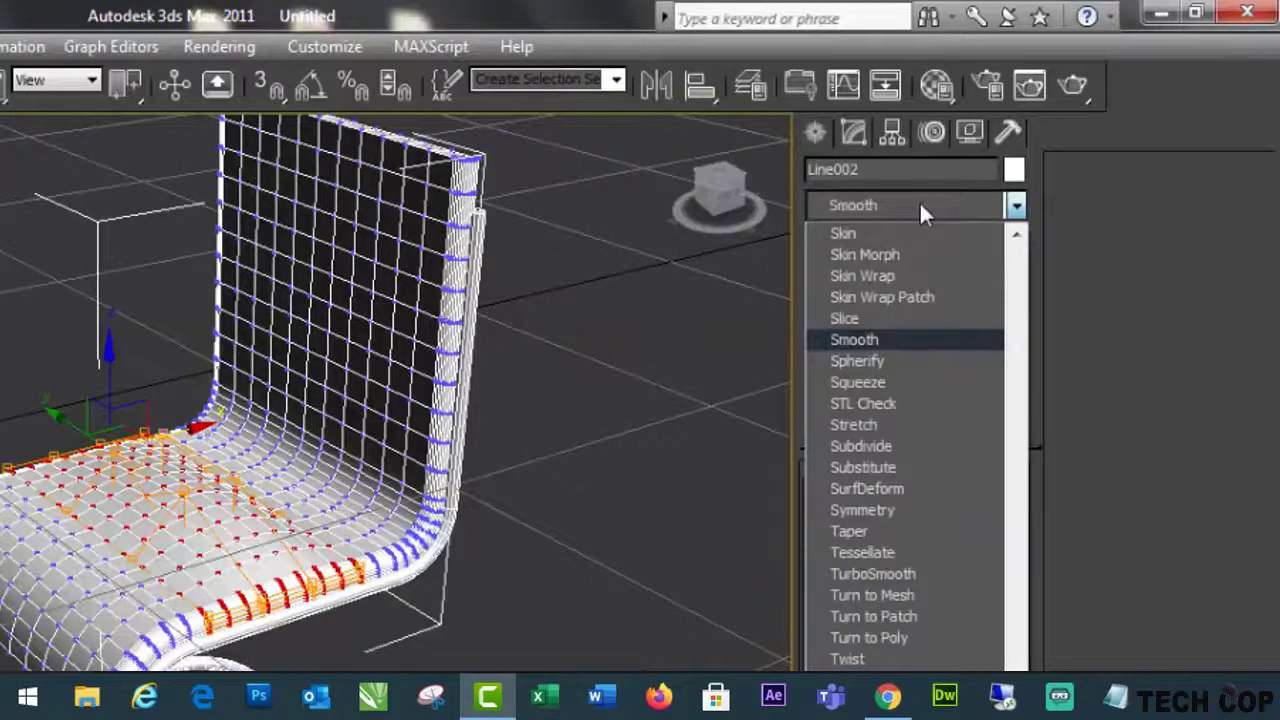
key(Return)
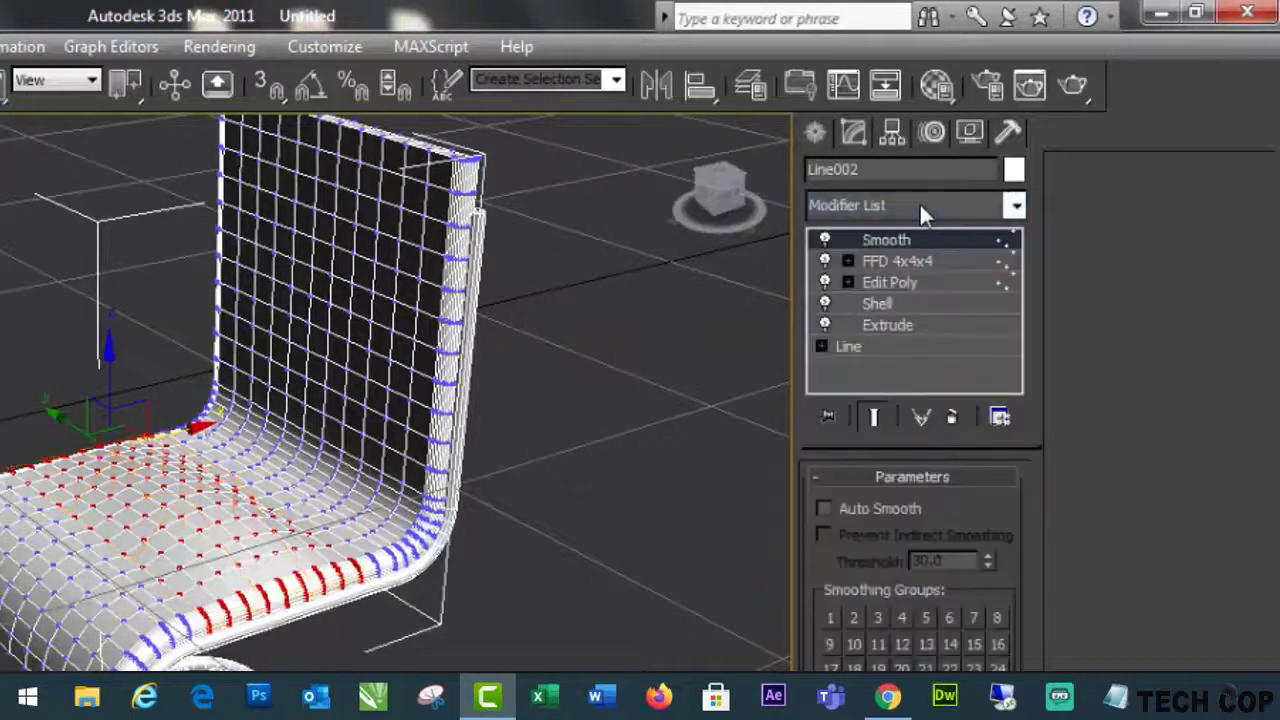
click(822, 508)
click(318, 645)
scroll(273, 618, down, 2)
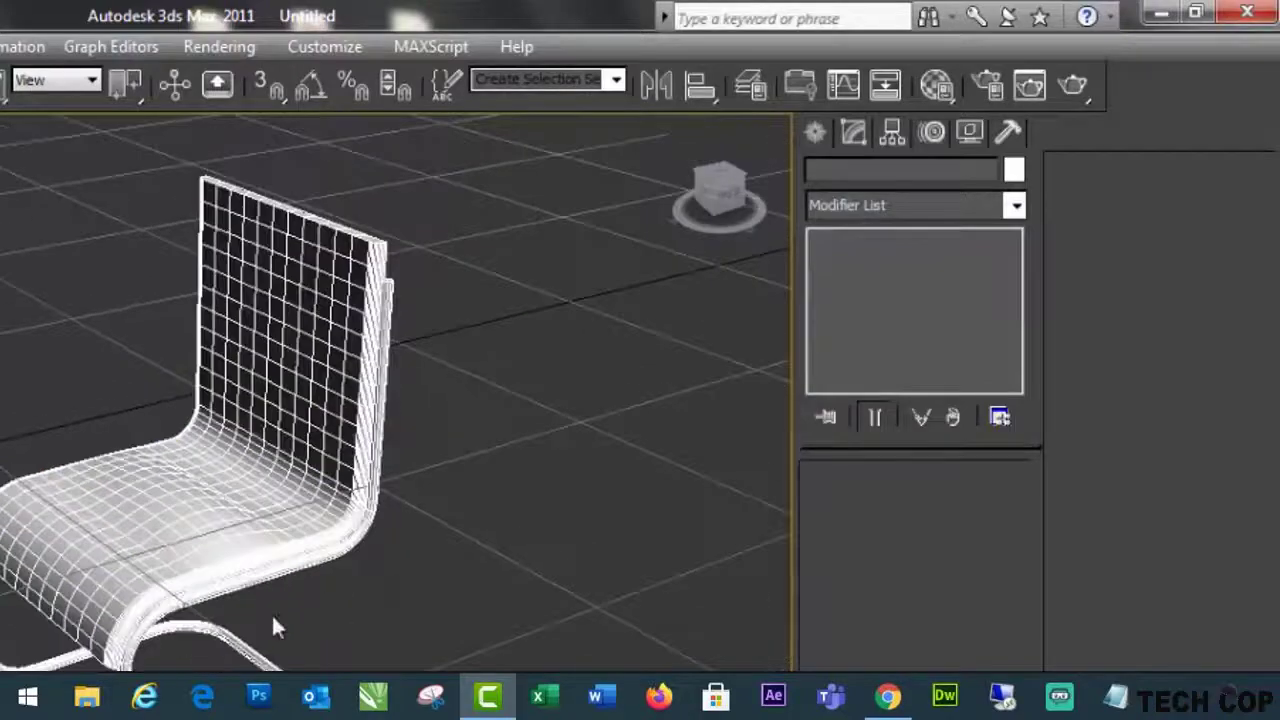
Reselect the seat and backrest, give the object a dark color, and deselect it.
alt+middle_drag(271, 613, 364, 642)
click(132, 543)
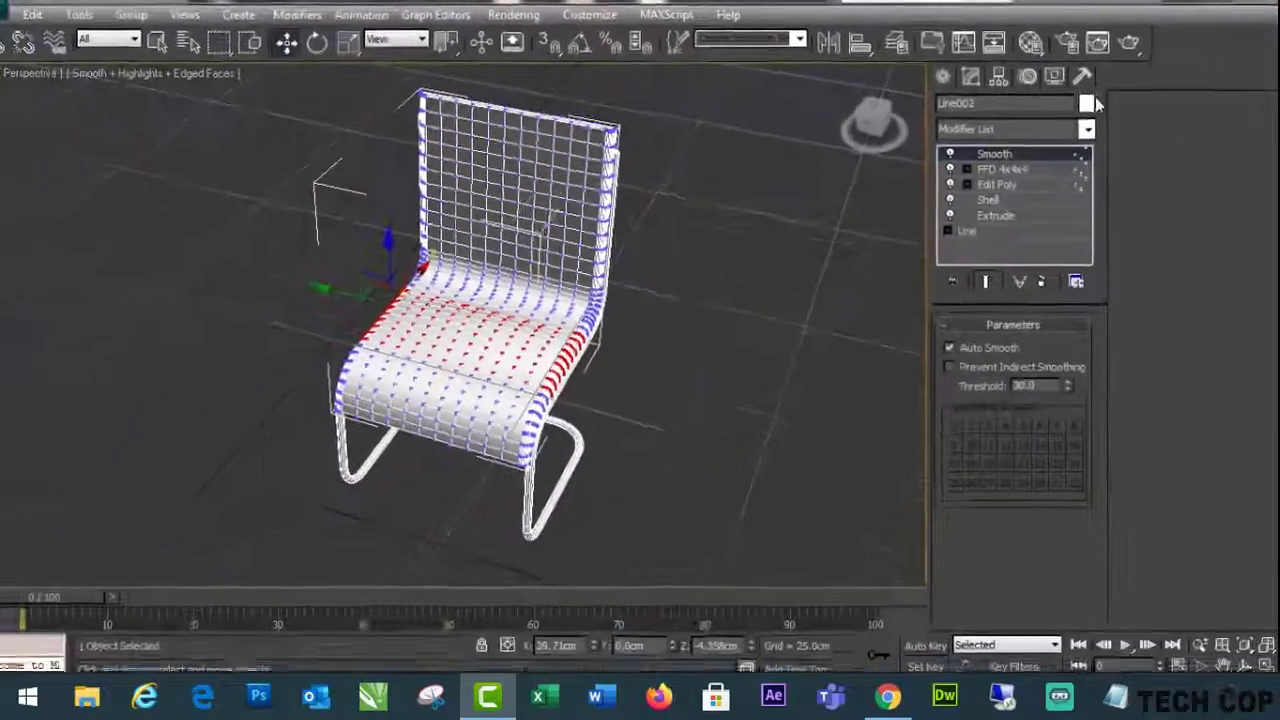
click(670, 465)
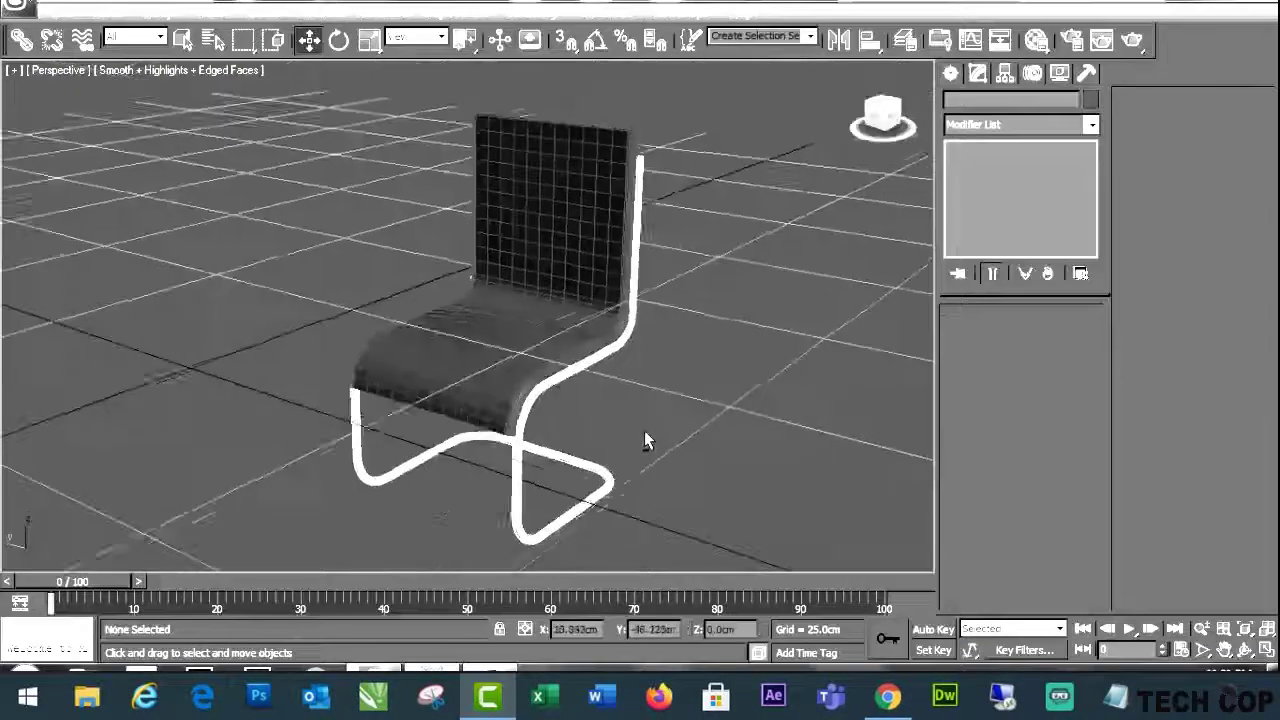
Render the perspective view of the chair to check its appearance, and close the rendered image.
alt+middle_drag(644, 432, 653, 432)
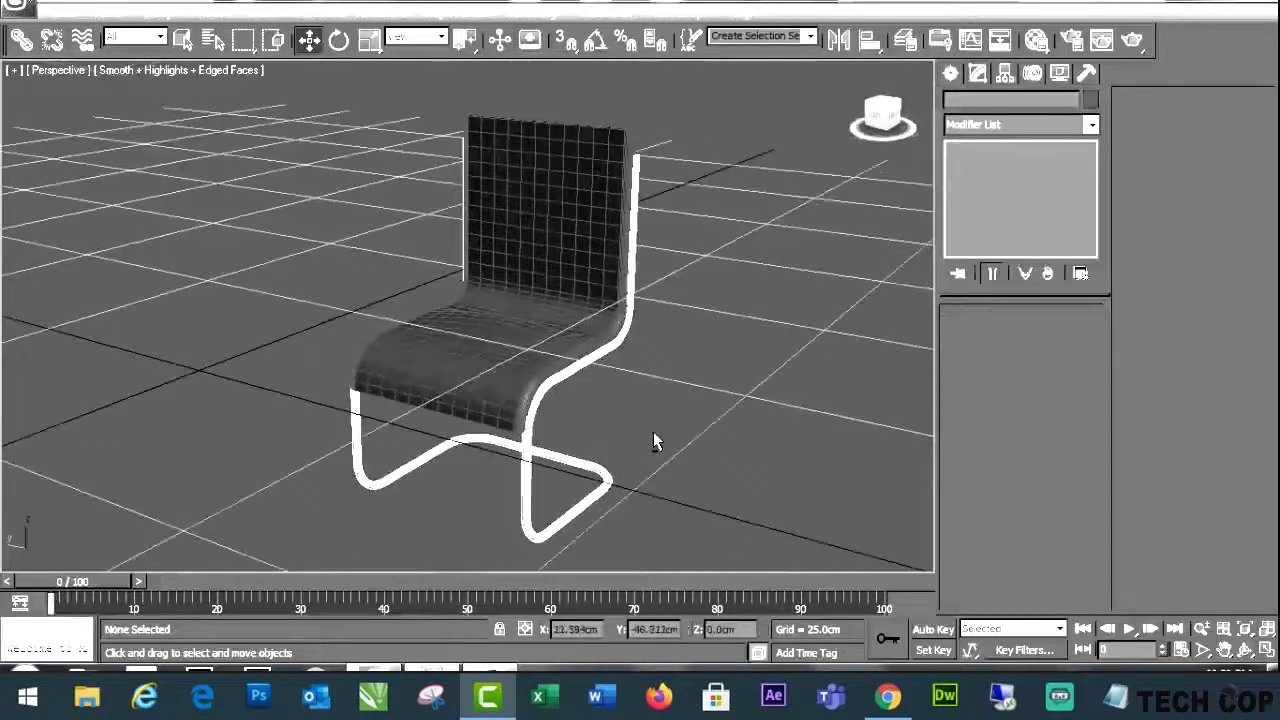
key(shift+q)
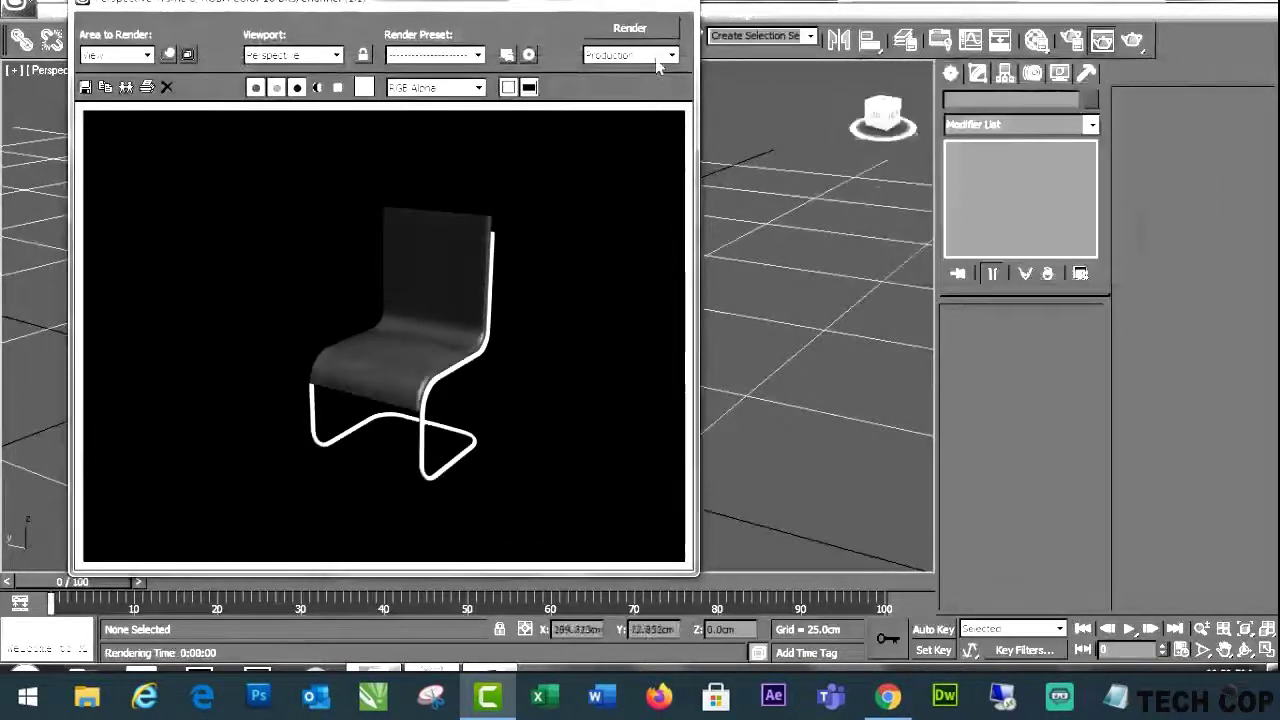
click(682, 5)
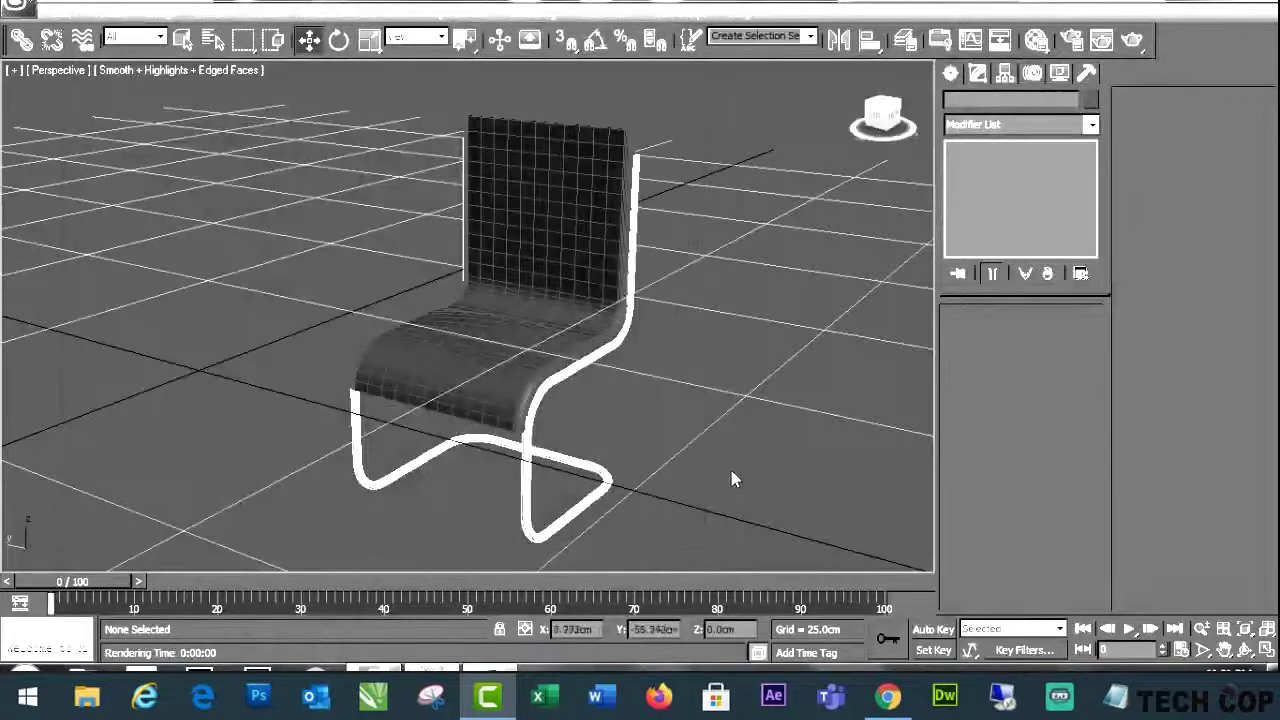